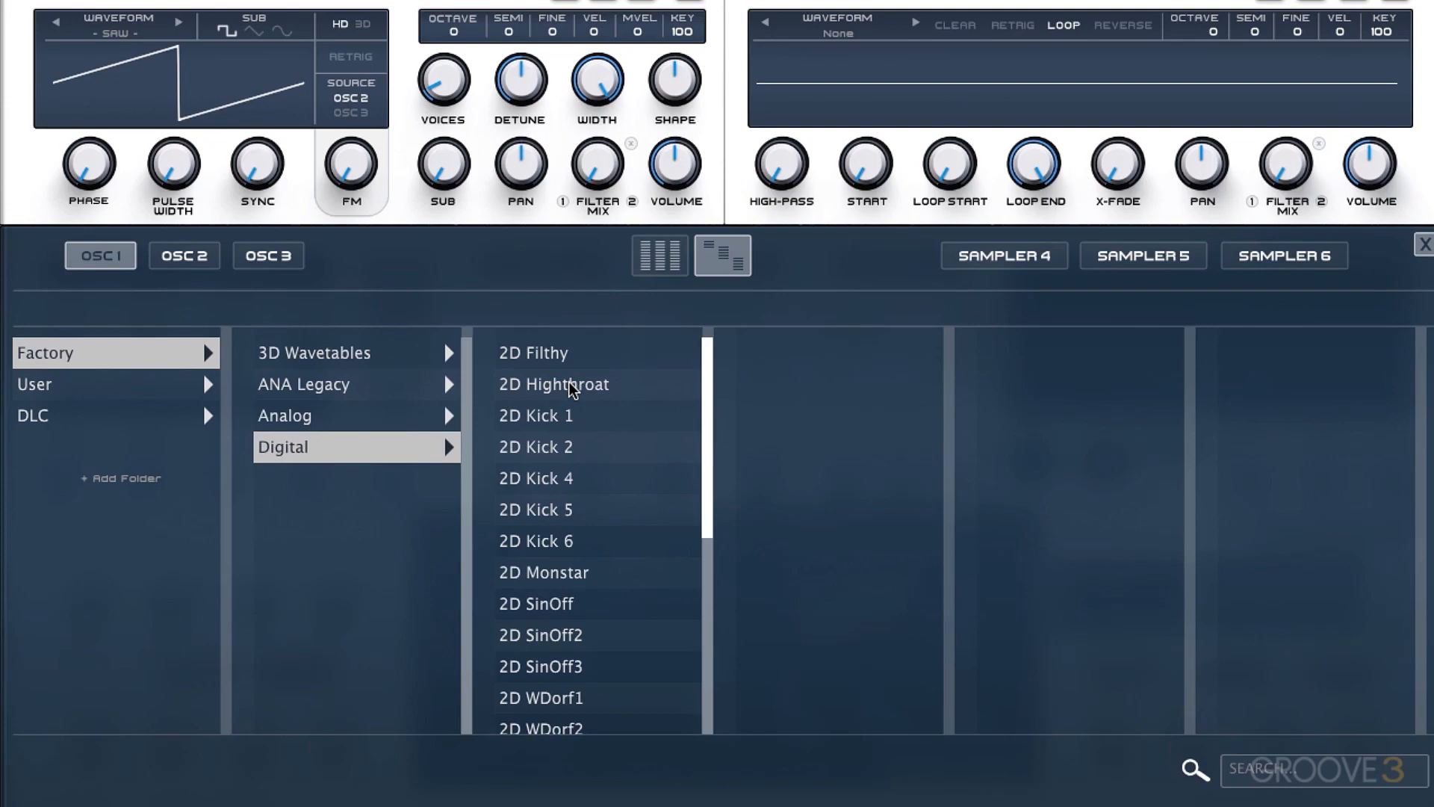
click(572, 386)
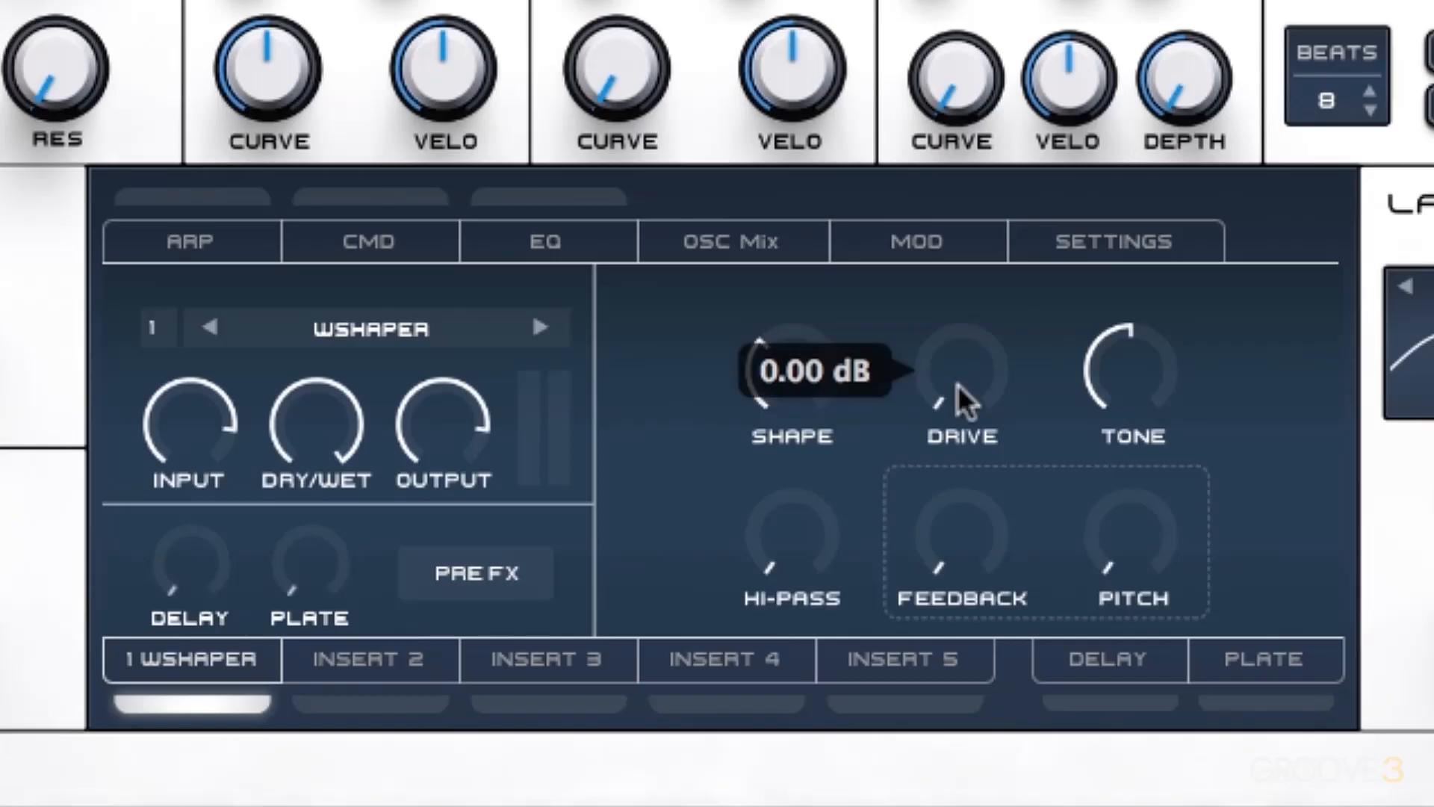
drag(957, 384, 926, 194)
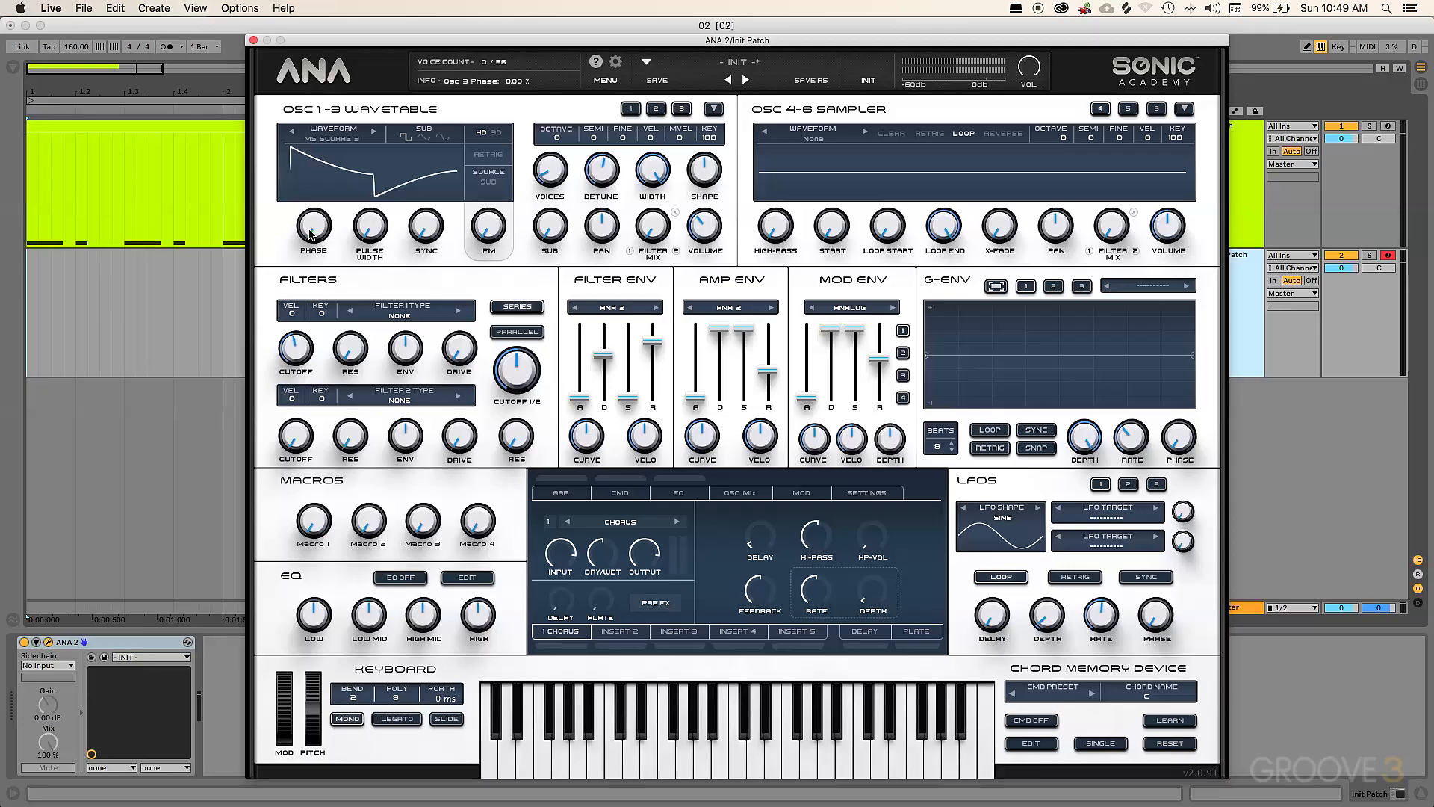
drag(315, 228, 314, 222)
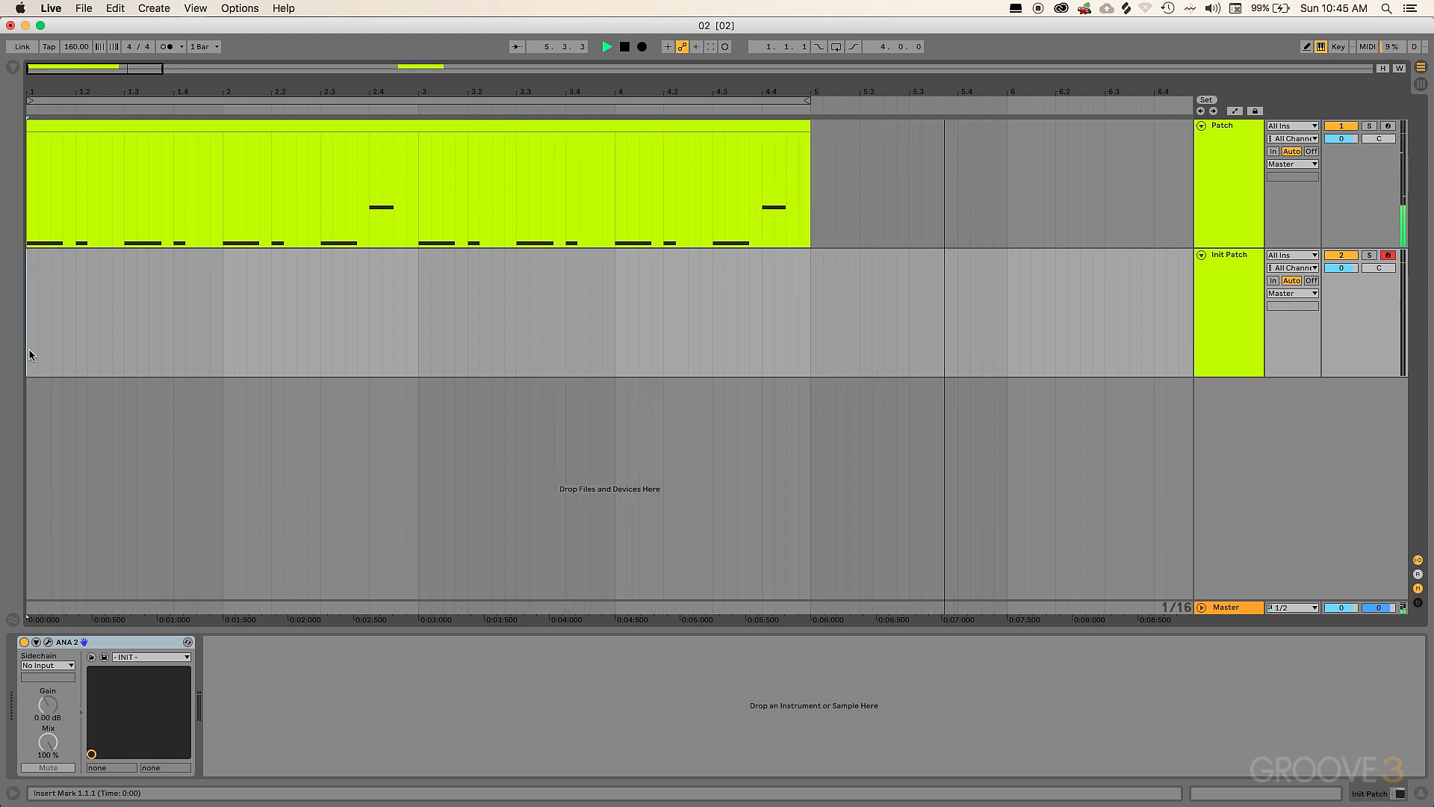
Step: Stop playback of the reference patch and open the ANA 2 instrument on the Init Patch track
key(space)
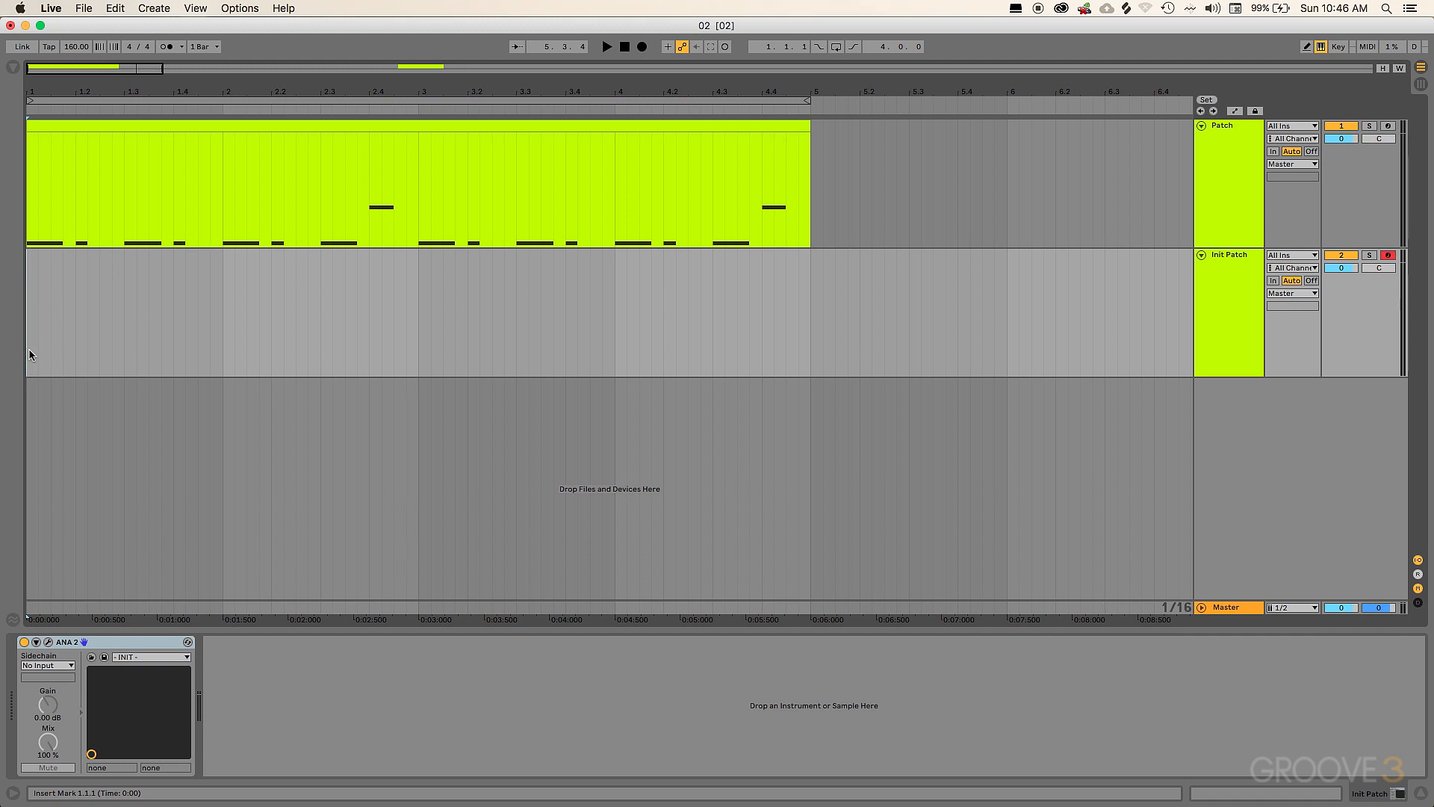
click(1243, 290)
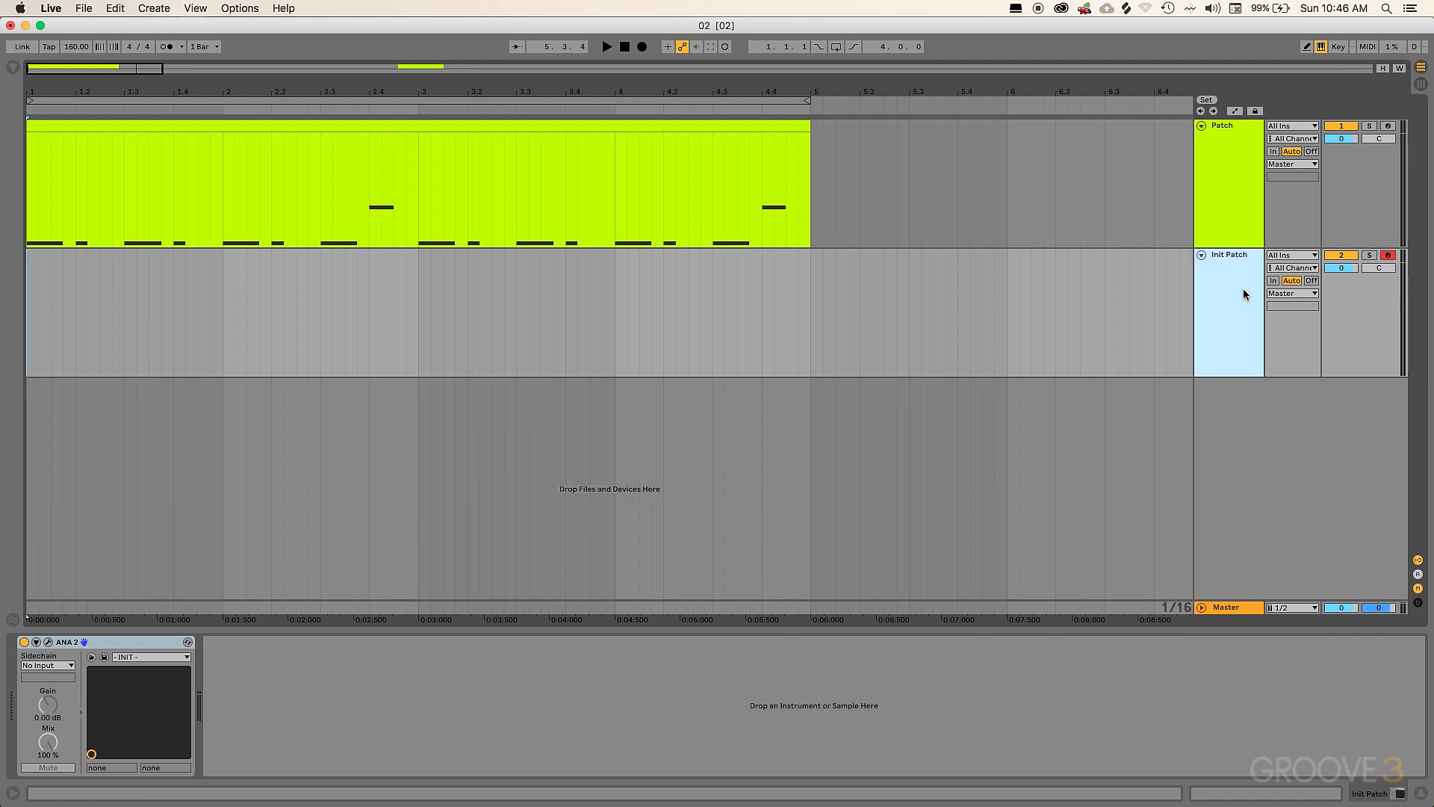
click(48, 642)
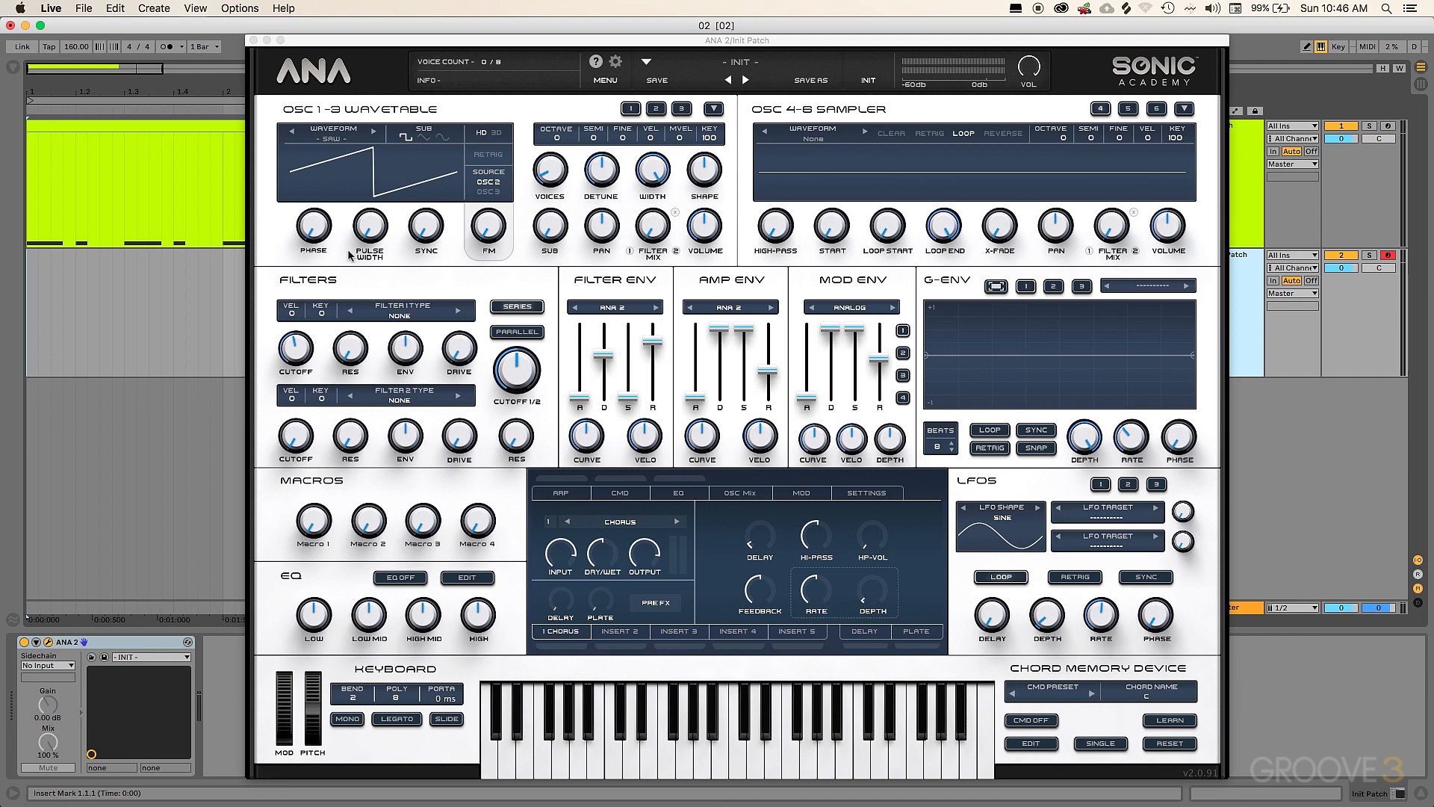
Step: Load the 2D Highthroat waveform from the Factory Digital folder into Osc 1
click(333, 142)
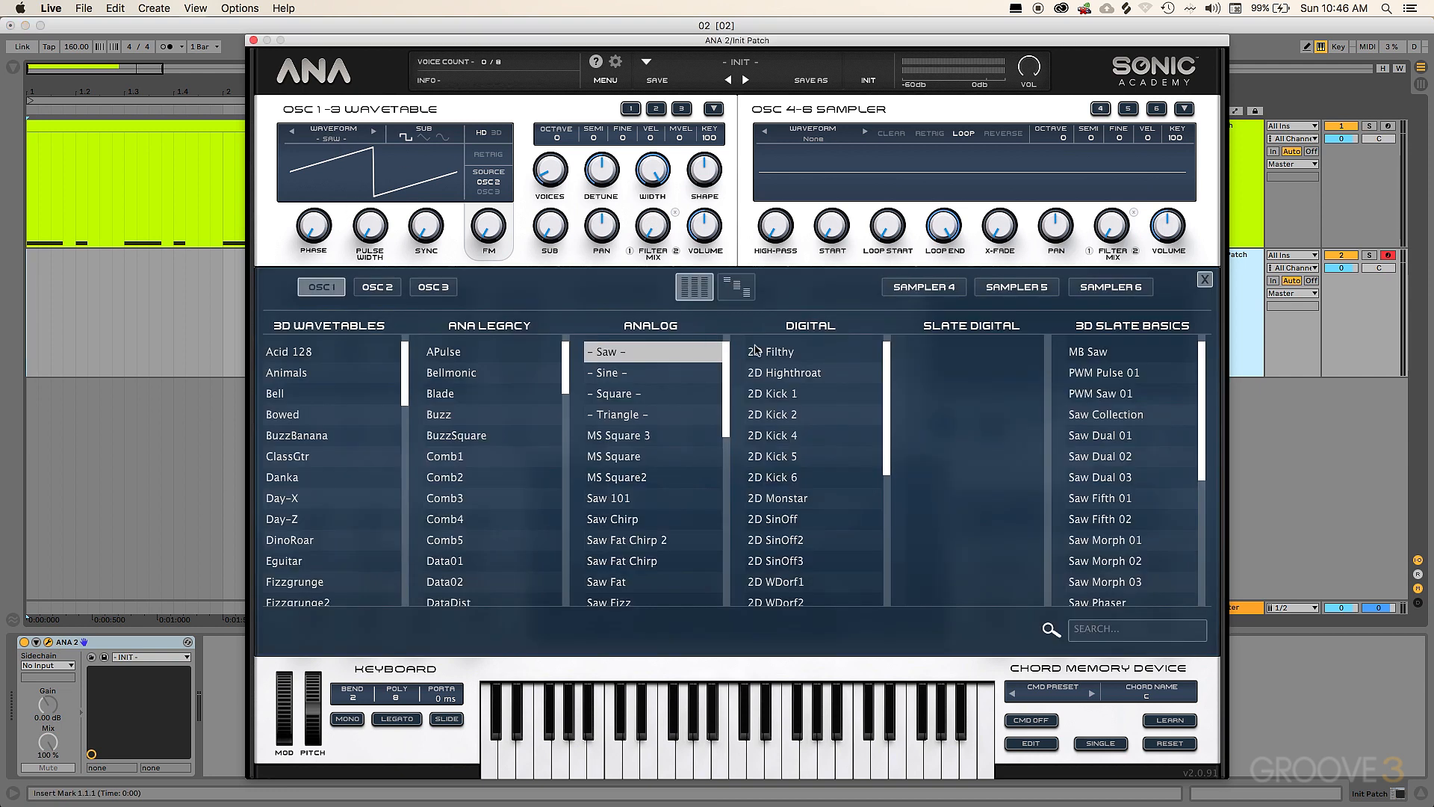
click(744, 292)
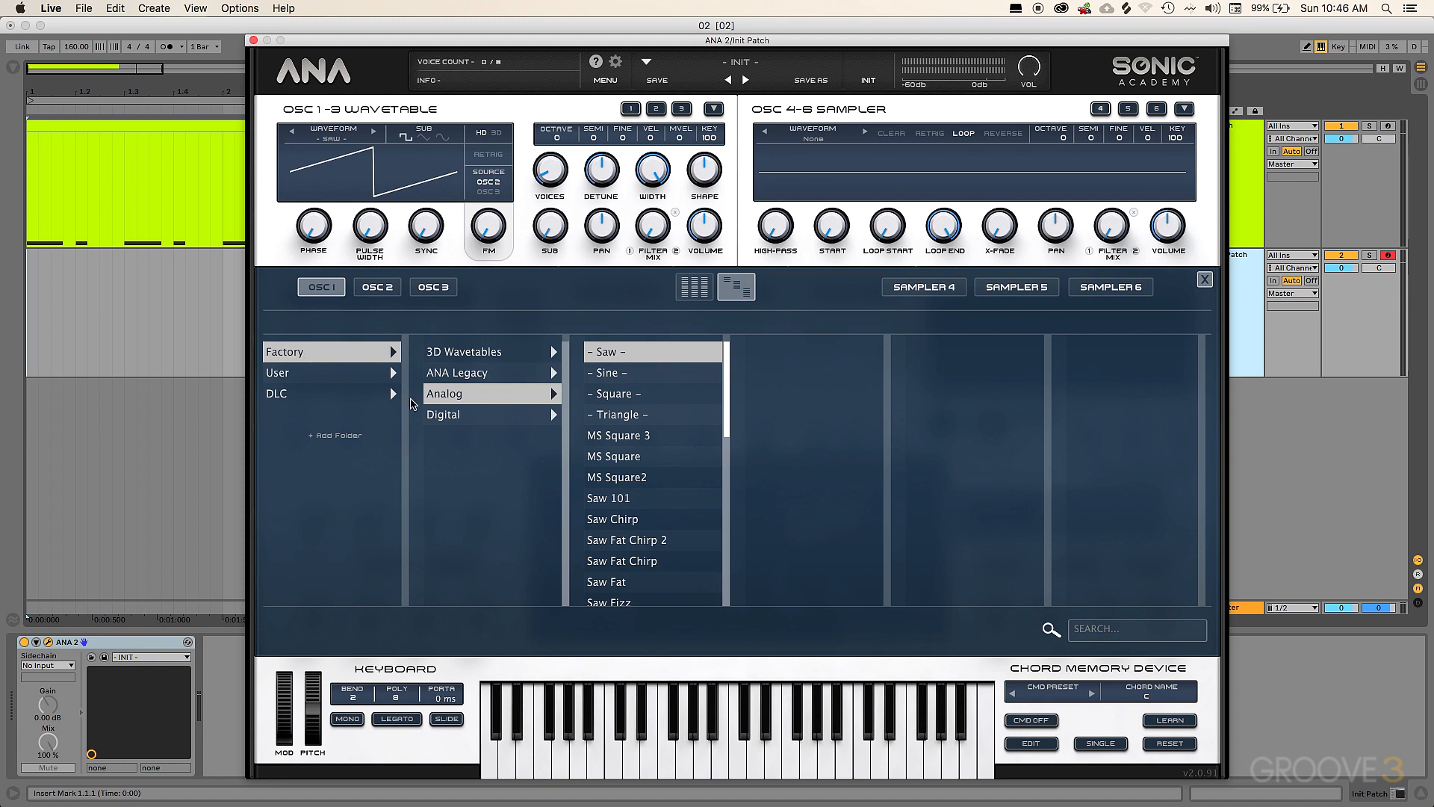
click(448, 416)
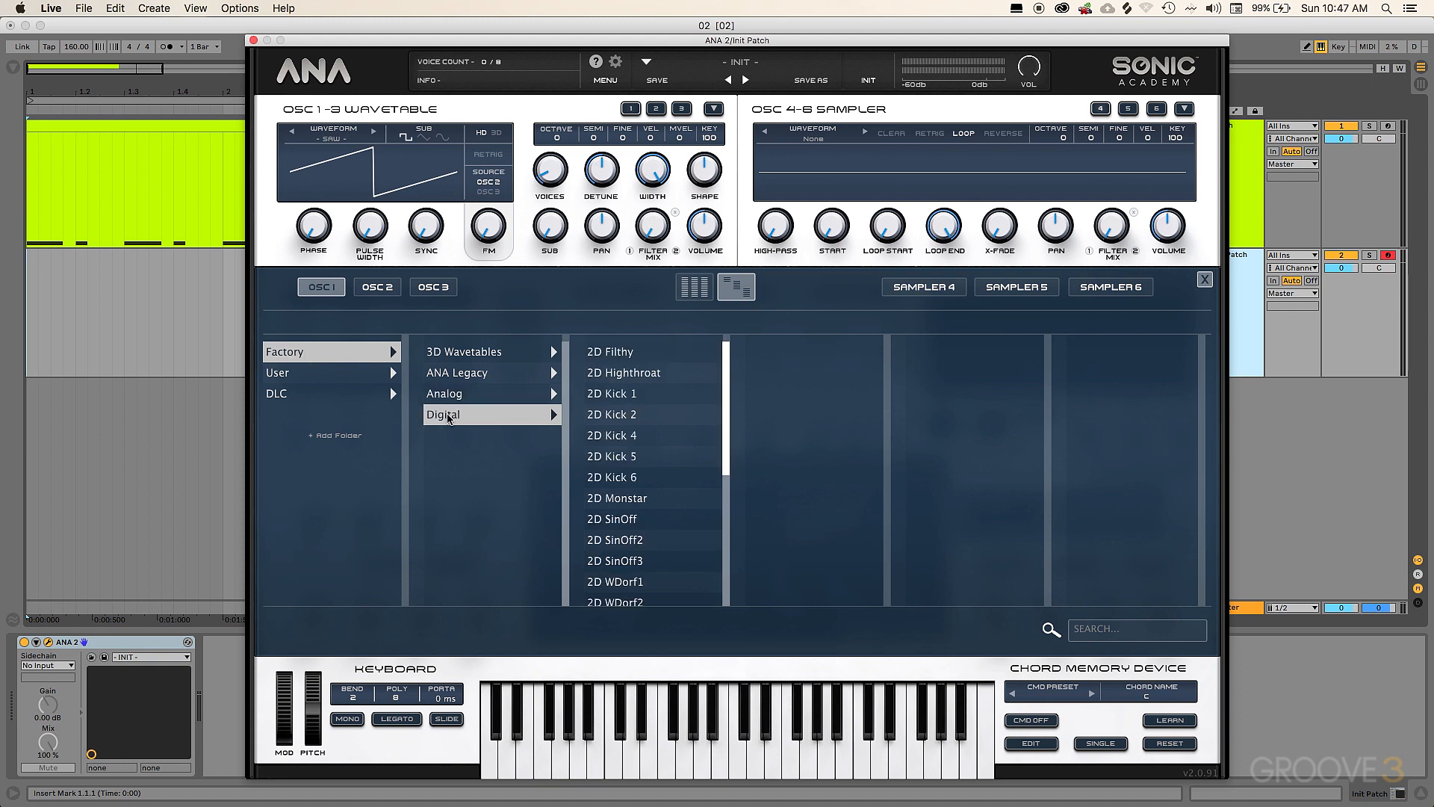
click(635, 374)
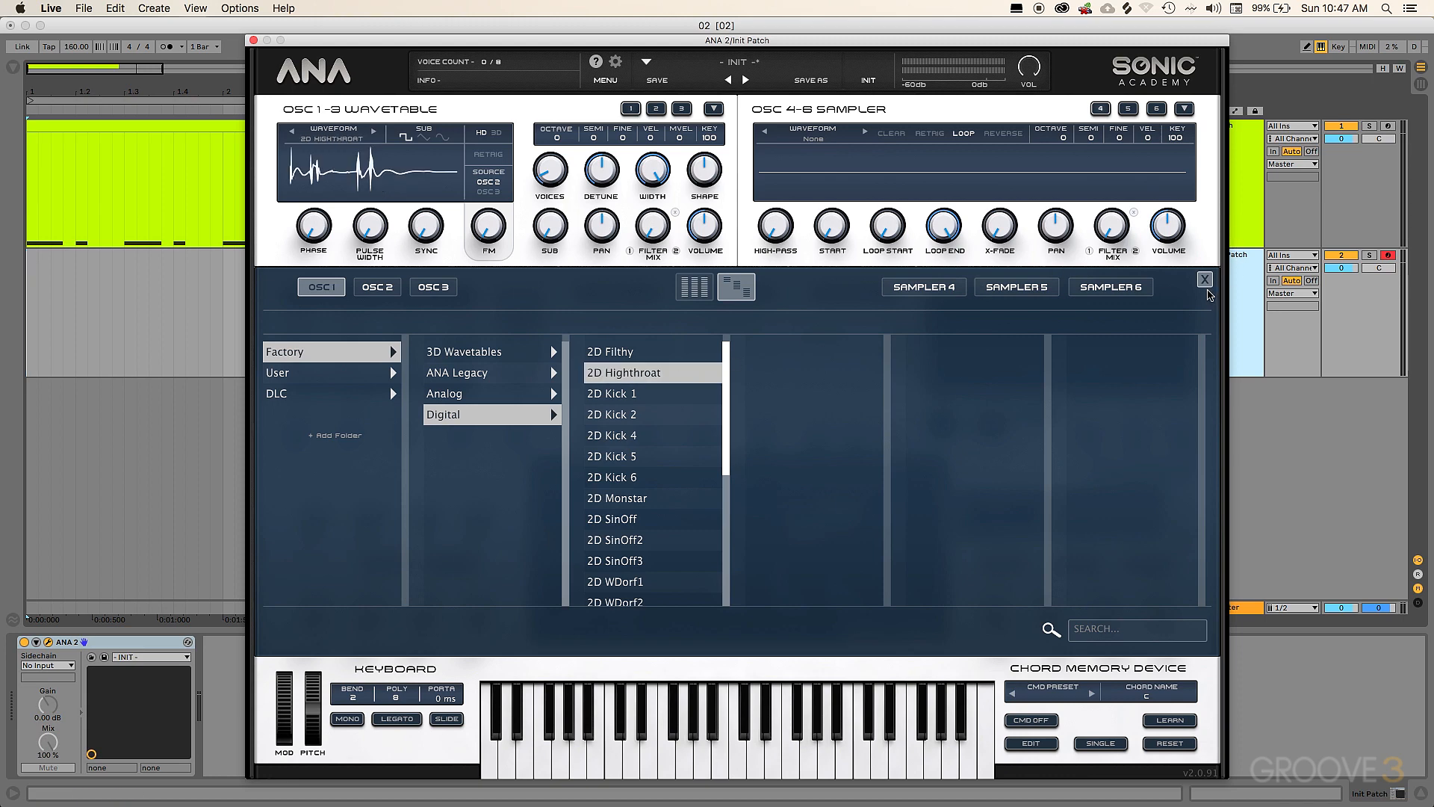
click(1206, 283)
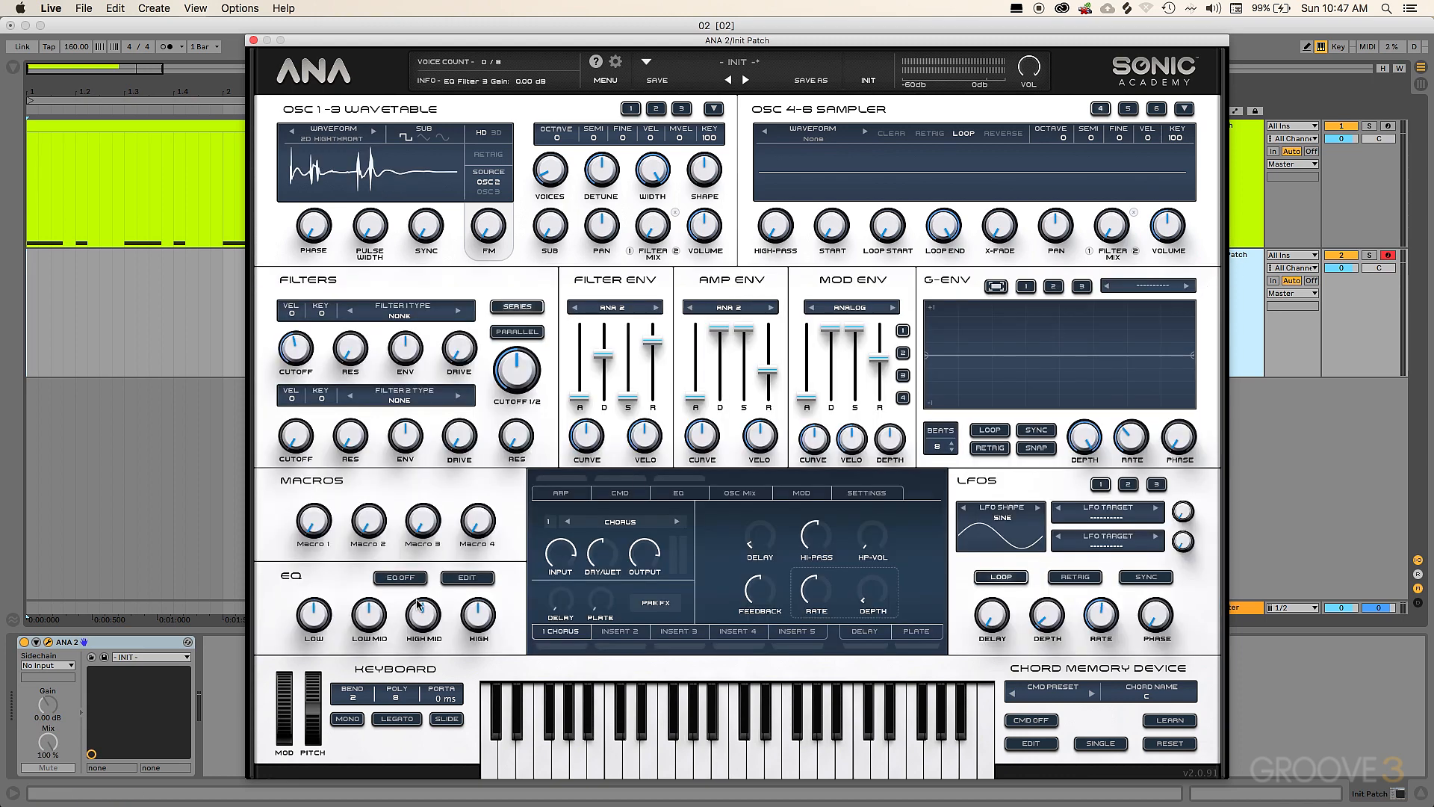
Step: Enable Mono mode for the keyboard and raise the voices and volume of Osc 1
click(349, 718)
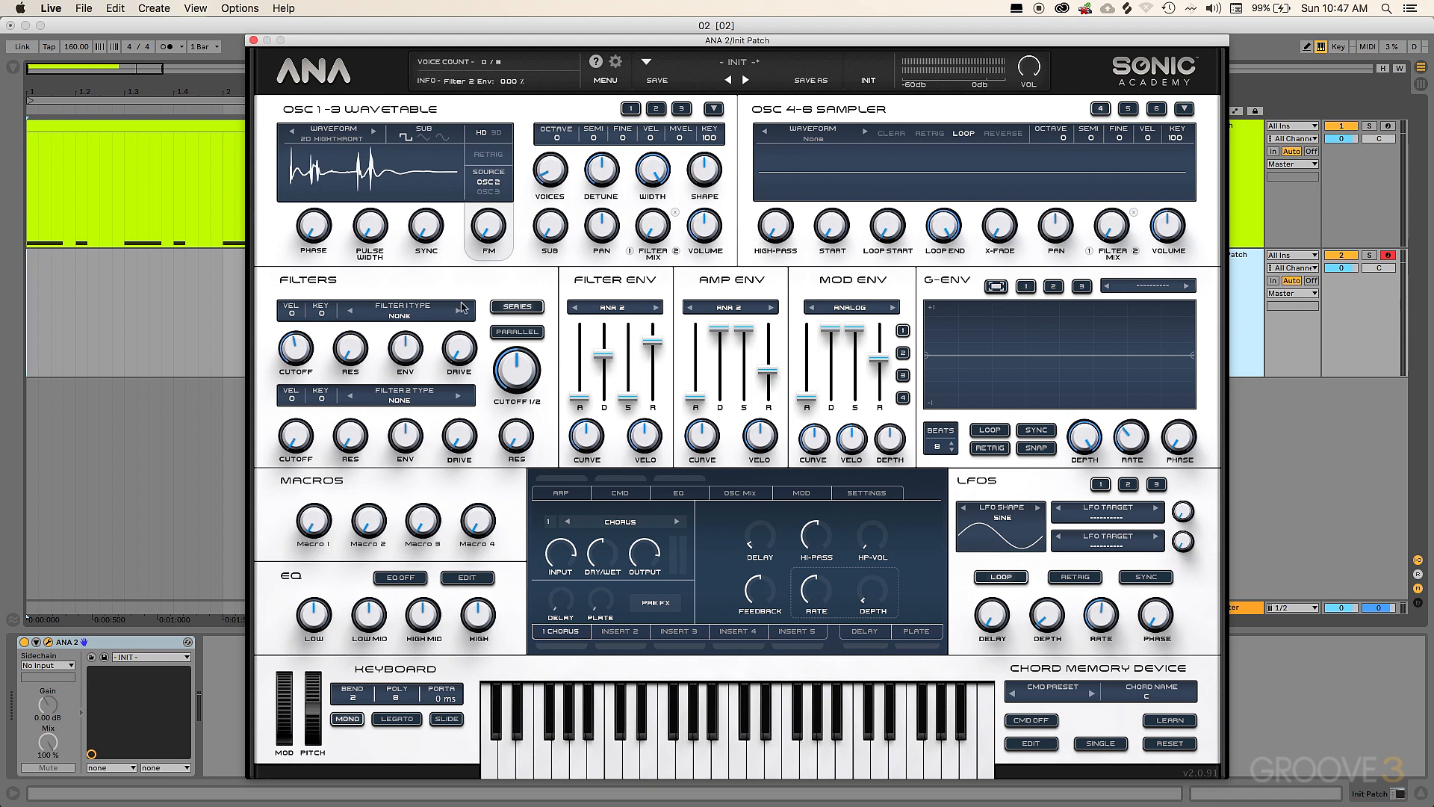
mouse_move(548, 179)
drag(548, 179, 549, 112)
mouse_move(707, 226)
mouse_down()
mouse_move(702, 184)
mouse_move(702, 198)
mouse_up()
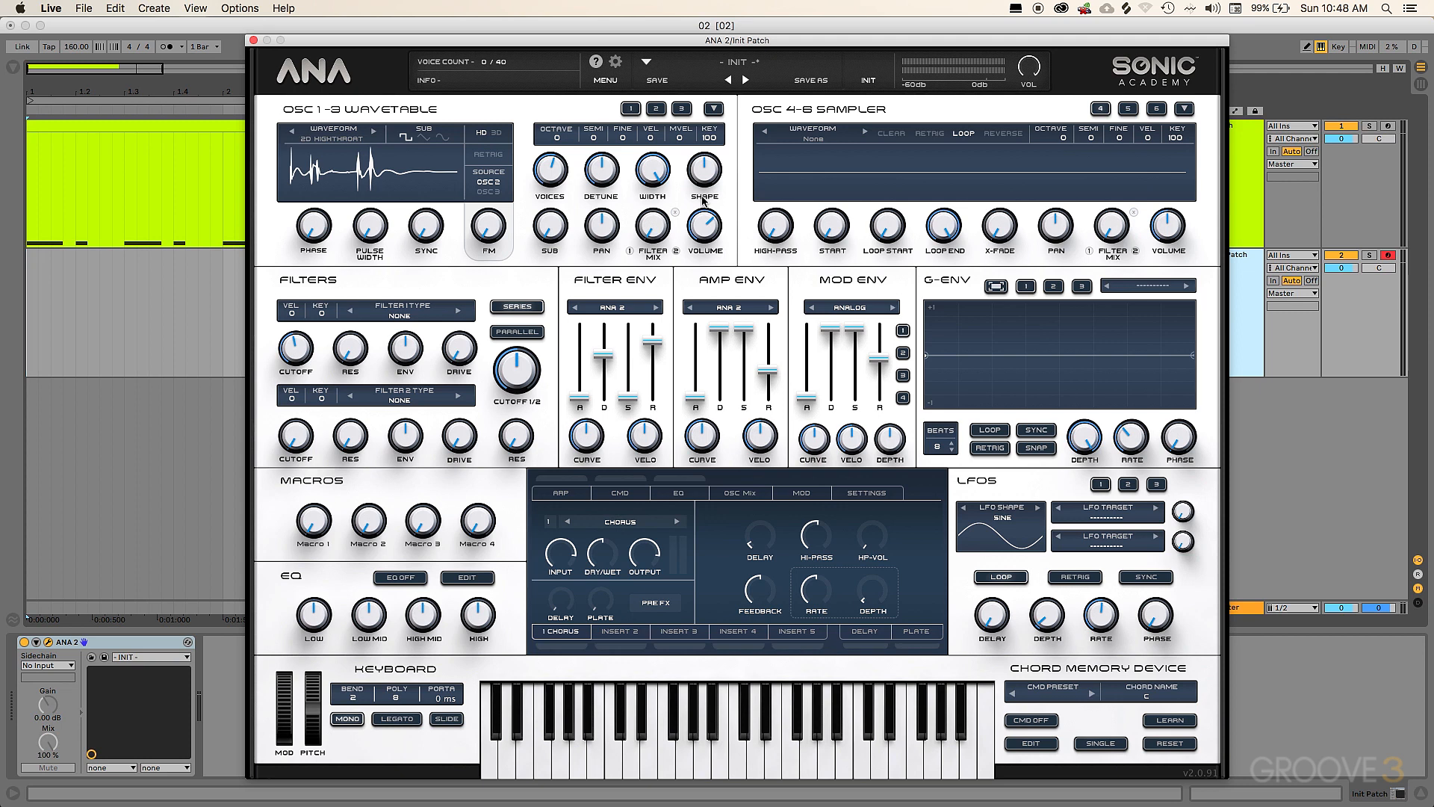
Step: Load the MS Square 3 waveform from the Factory Analog folder into Osc 2
click(658, 109)
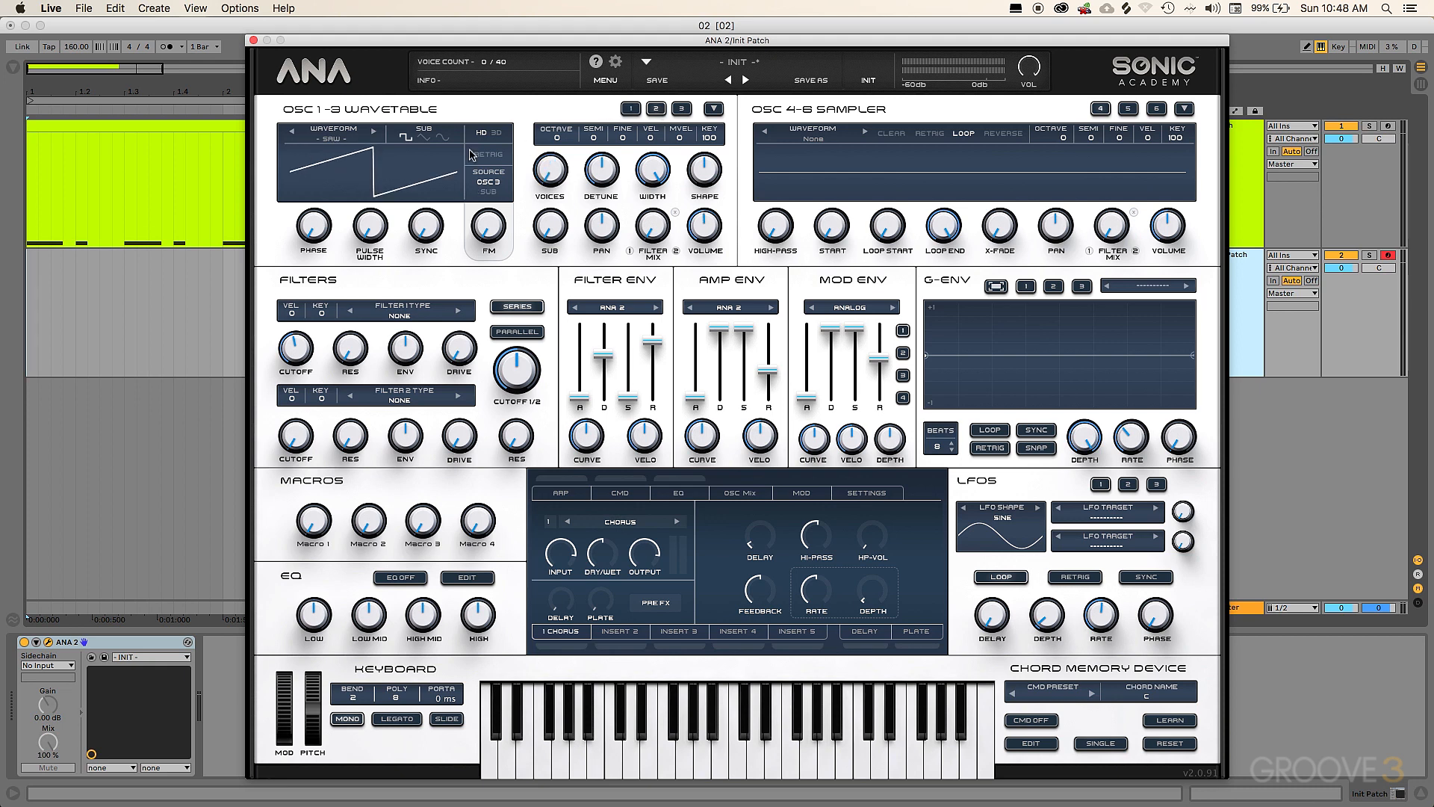
click(334, 139)
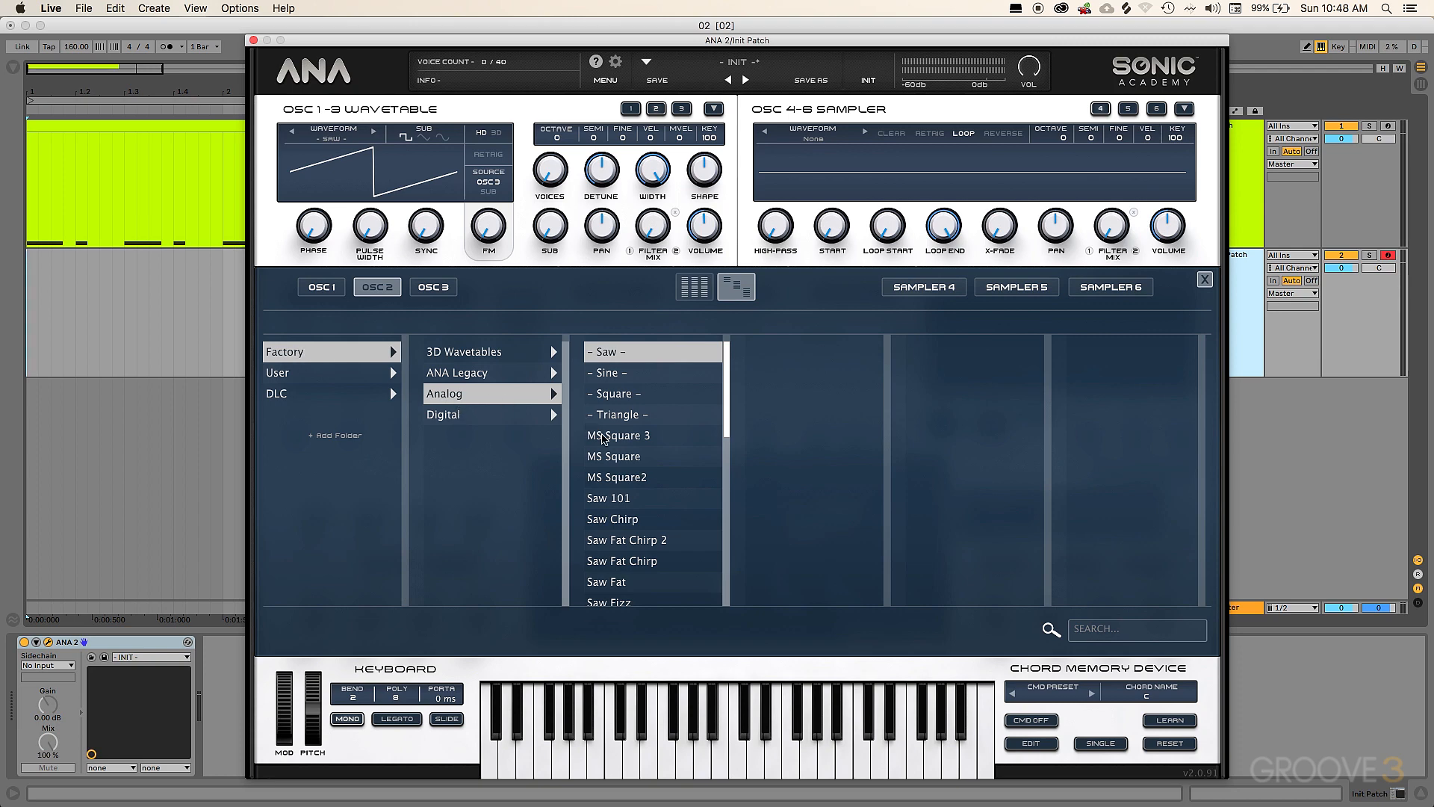
click(626, 439)
click(1206, 281)
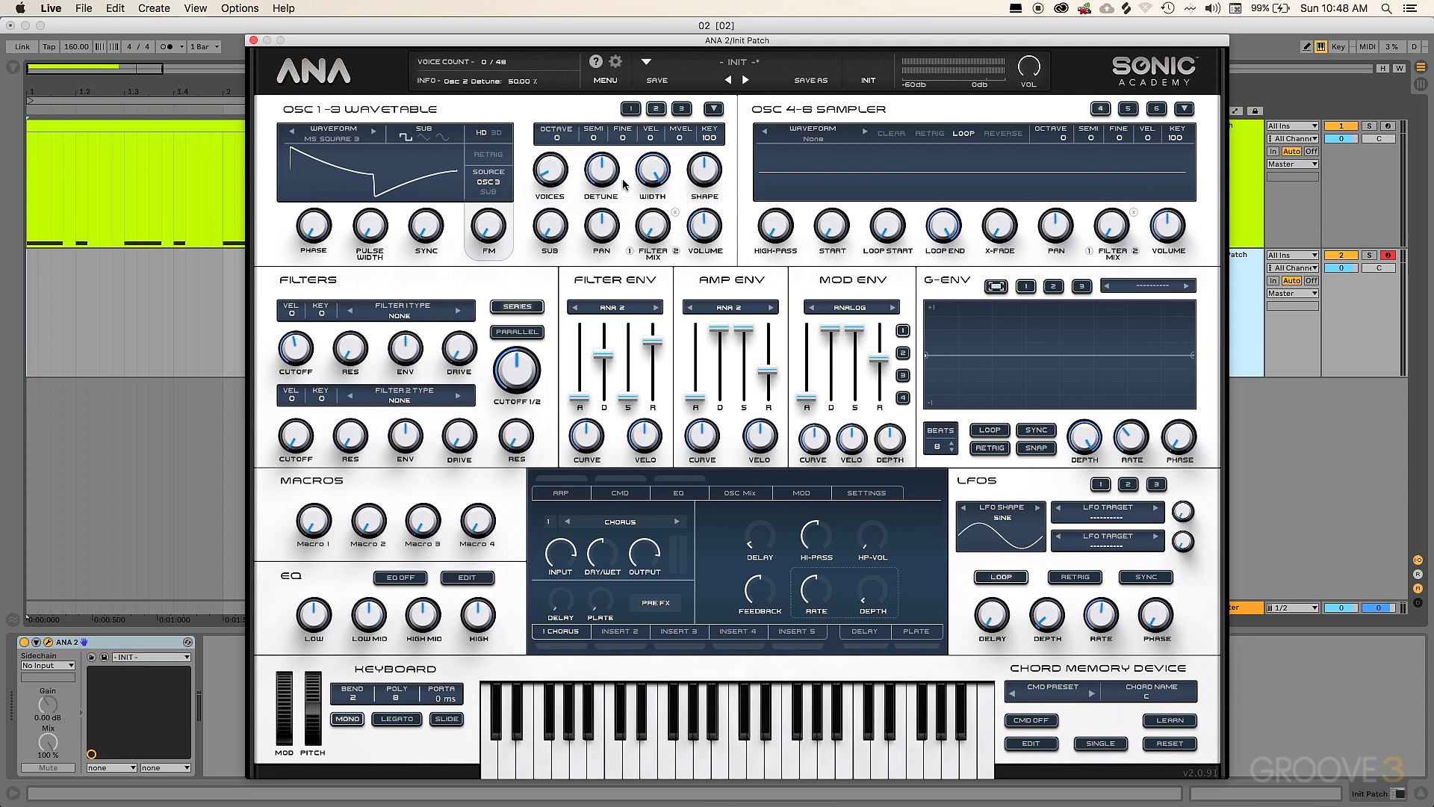
Step: Lower Osc 2's volume with its Fine tuning at -5, and copy the oscillator's settings to Osc 3
mouse_move(702, 237)
drag(622, 138, 625, 149)
click(714, 108)
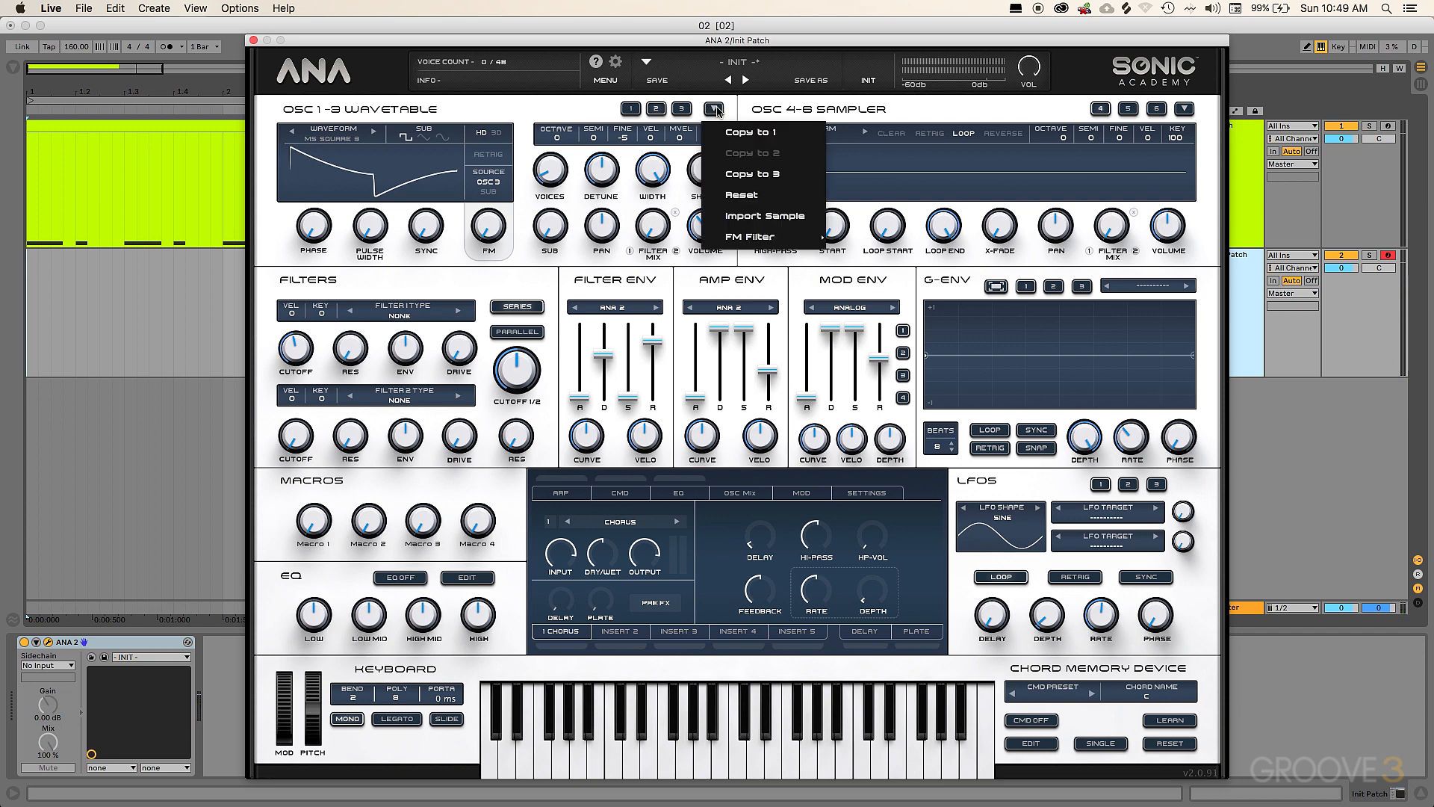
click(768, 178)
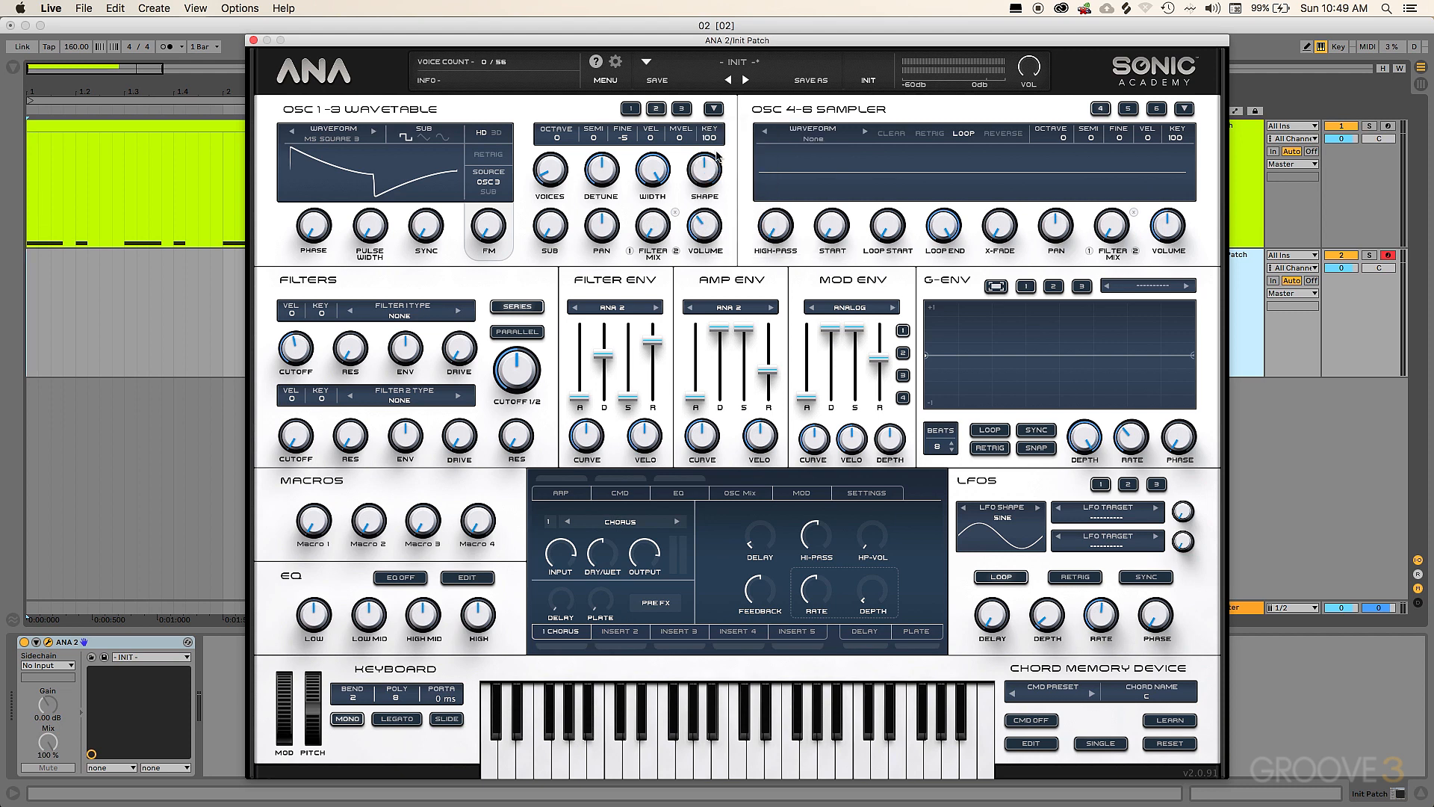
Step: Reset the Fine tuning of Osc 3 to 0, raise its detune slightly and shift its phase
double_click(629, 129)
drag(602, 172, 602, 166)
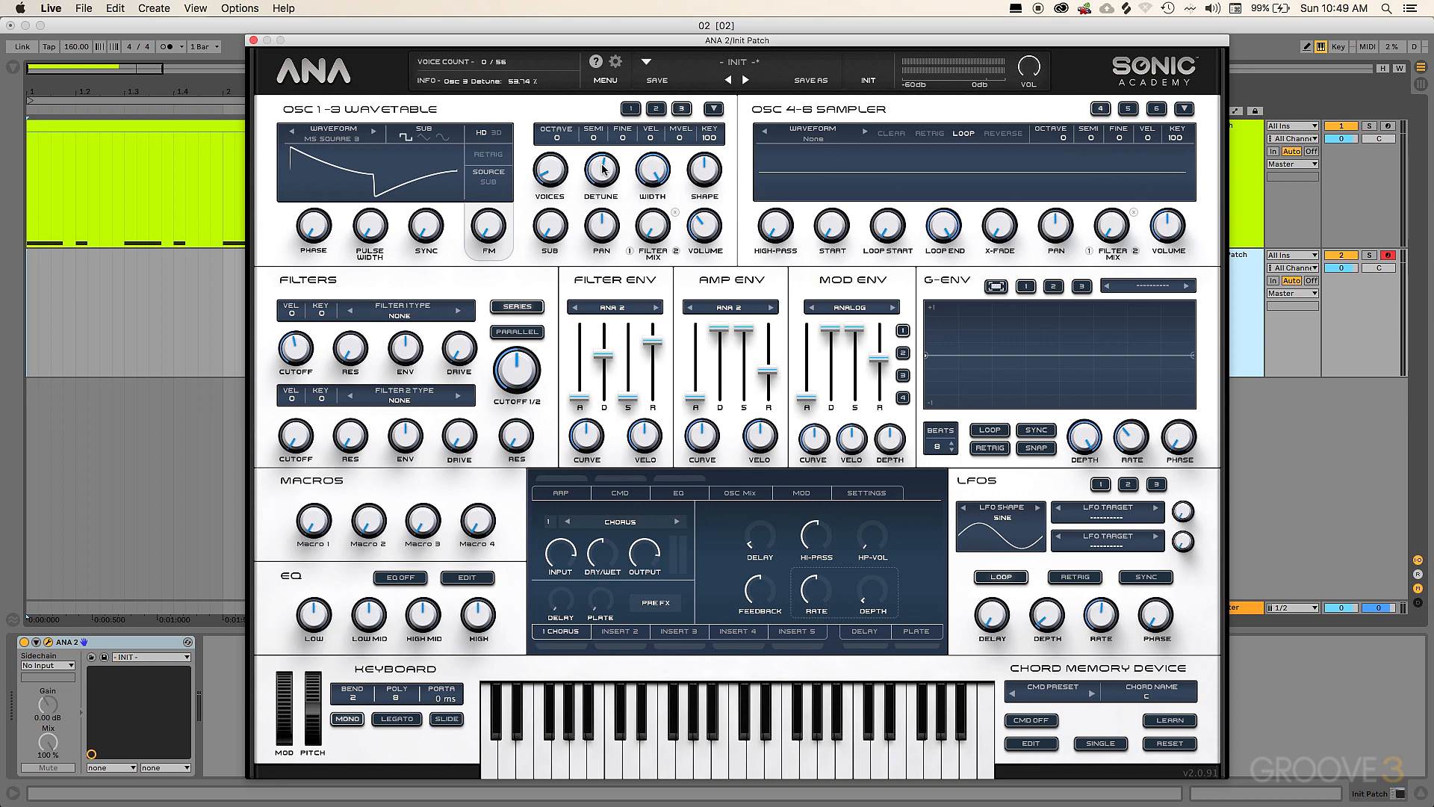
click(315, 234)
drag(315, 234, 314, 218)
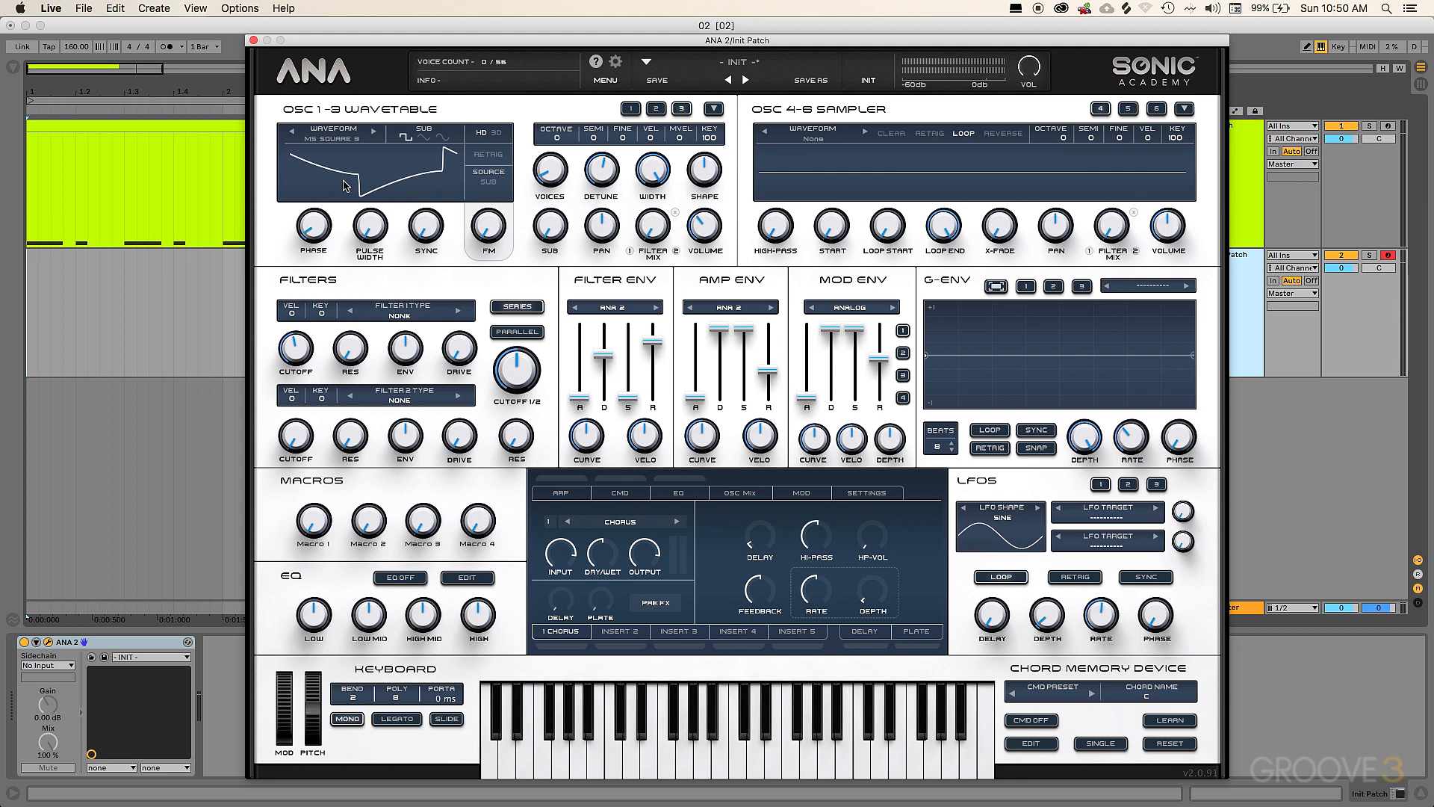
Step: Load the Anklore sample from the Factory Single folder into Sampler 4
click(813, 138)
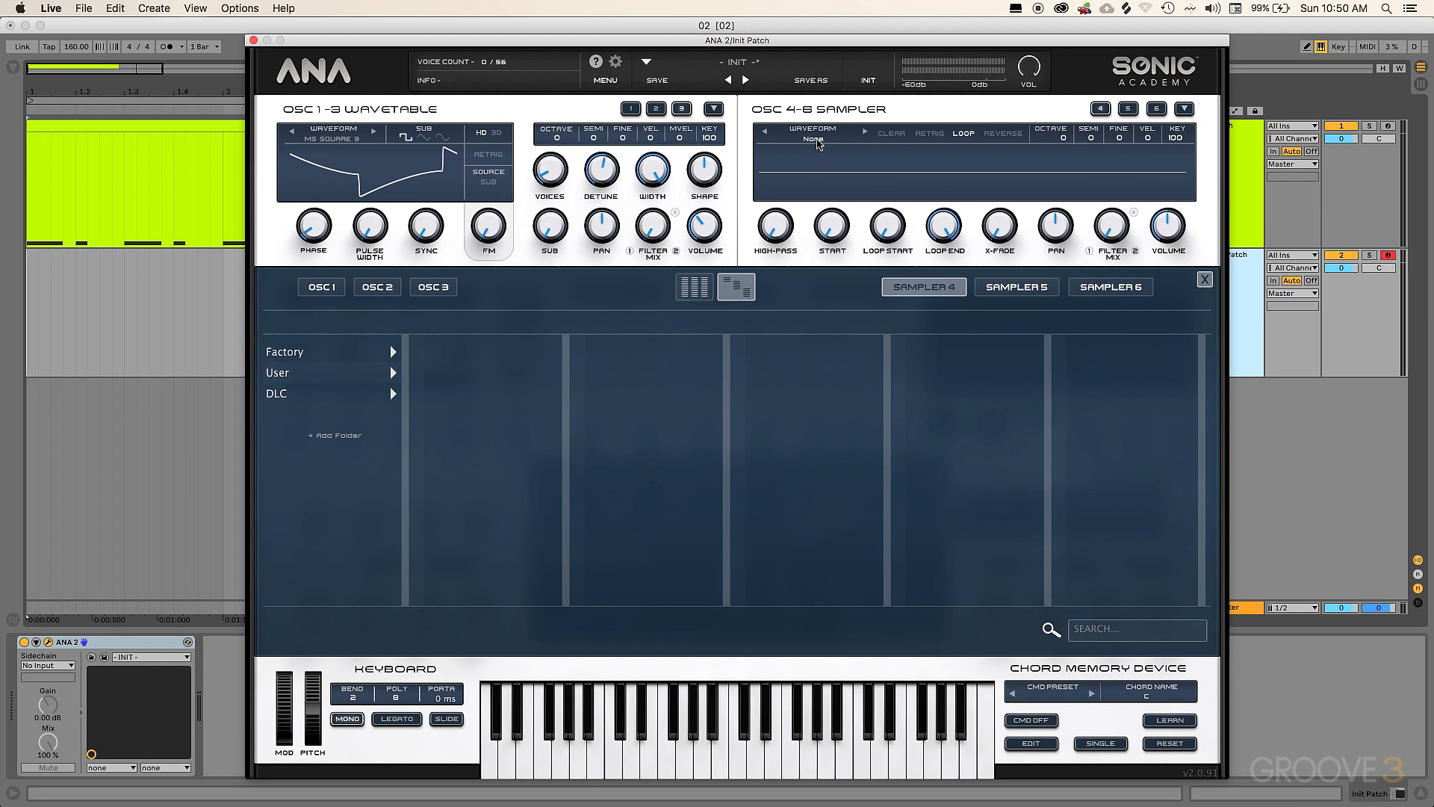
click(345, 354)
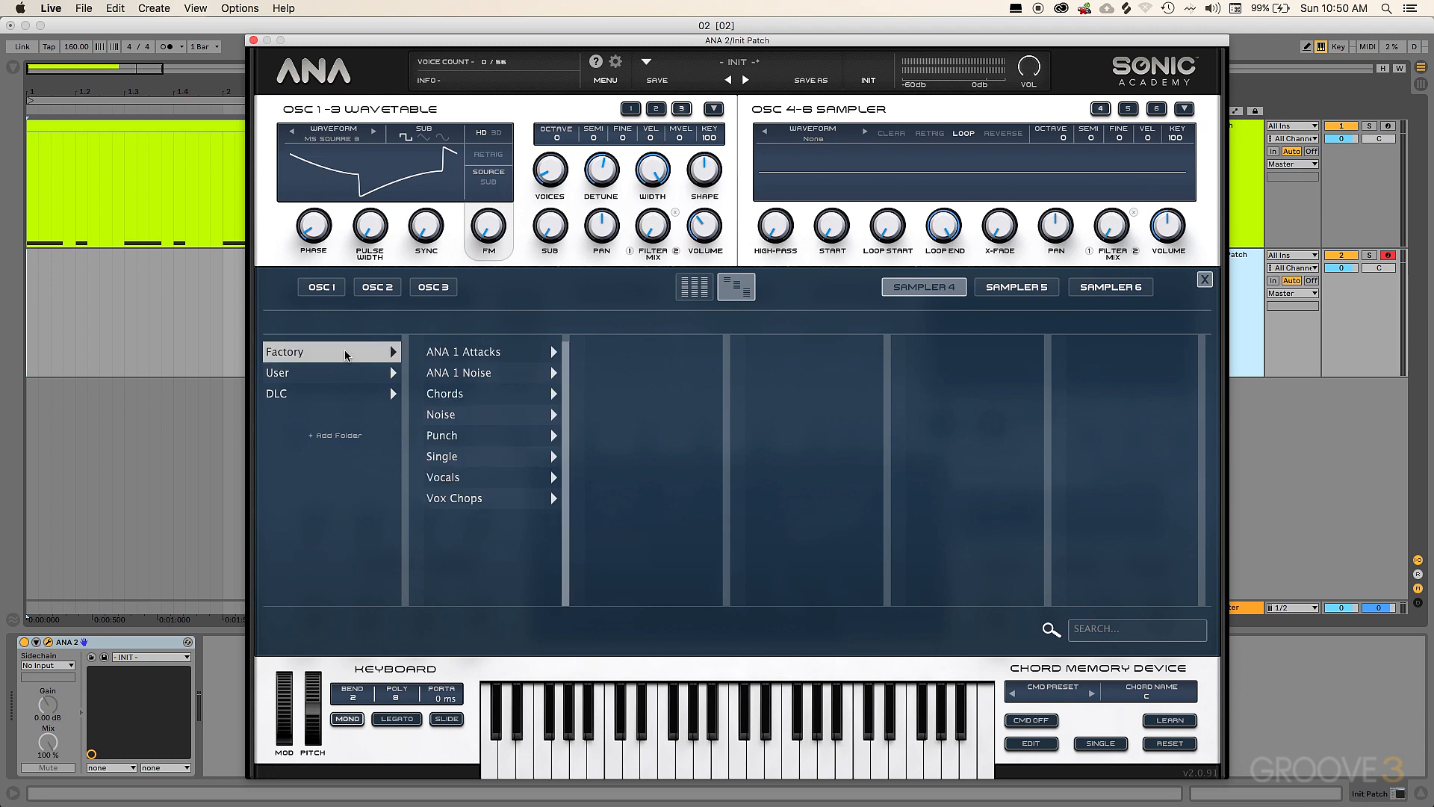
click(462, 460)
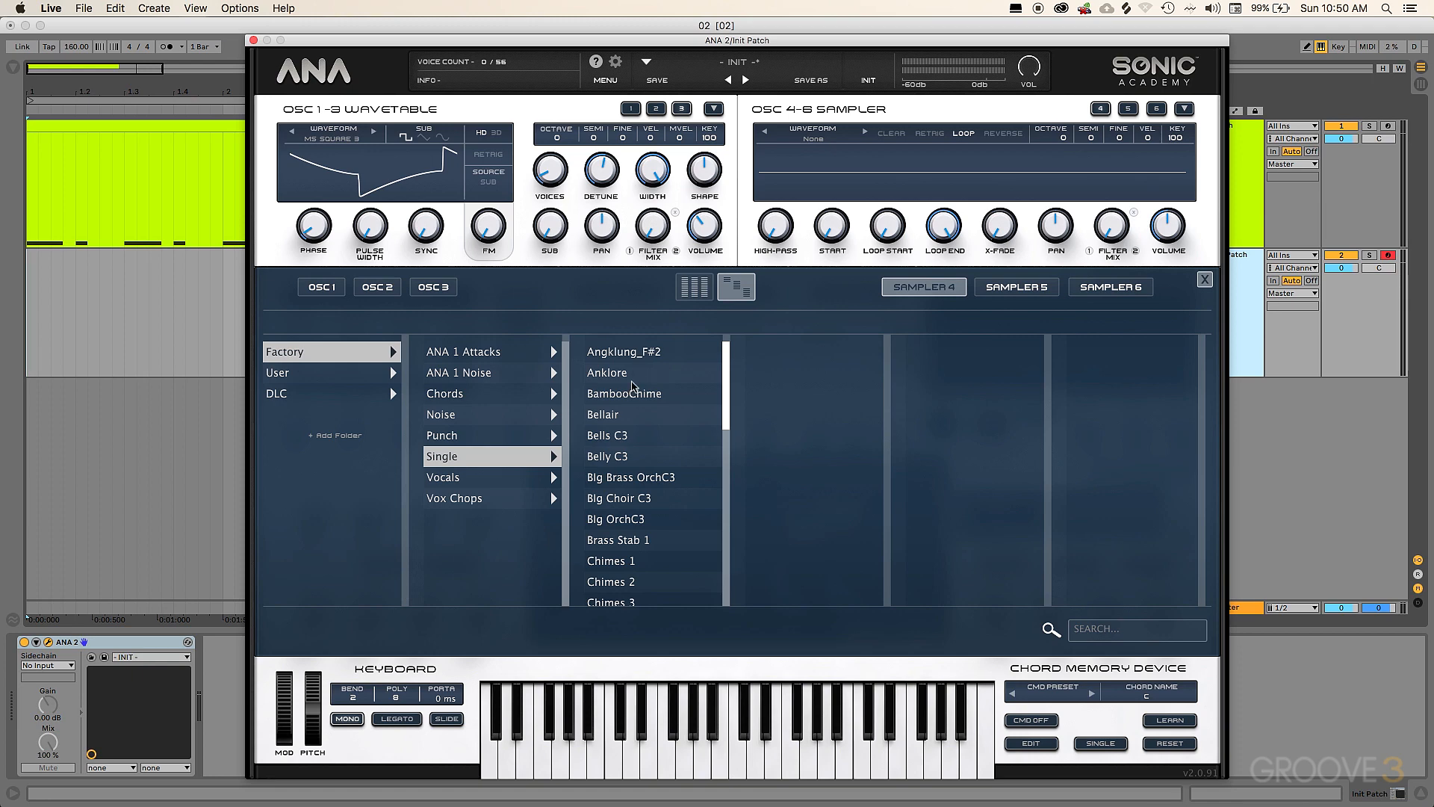
click(627, 375)
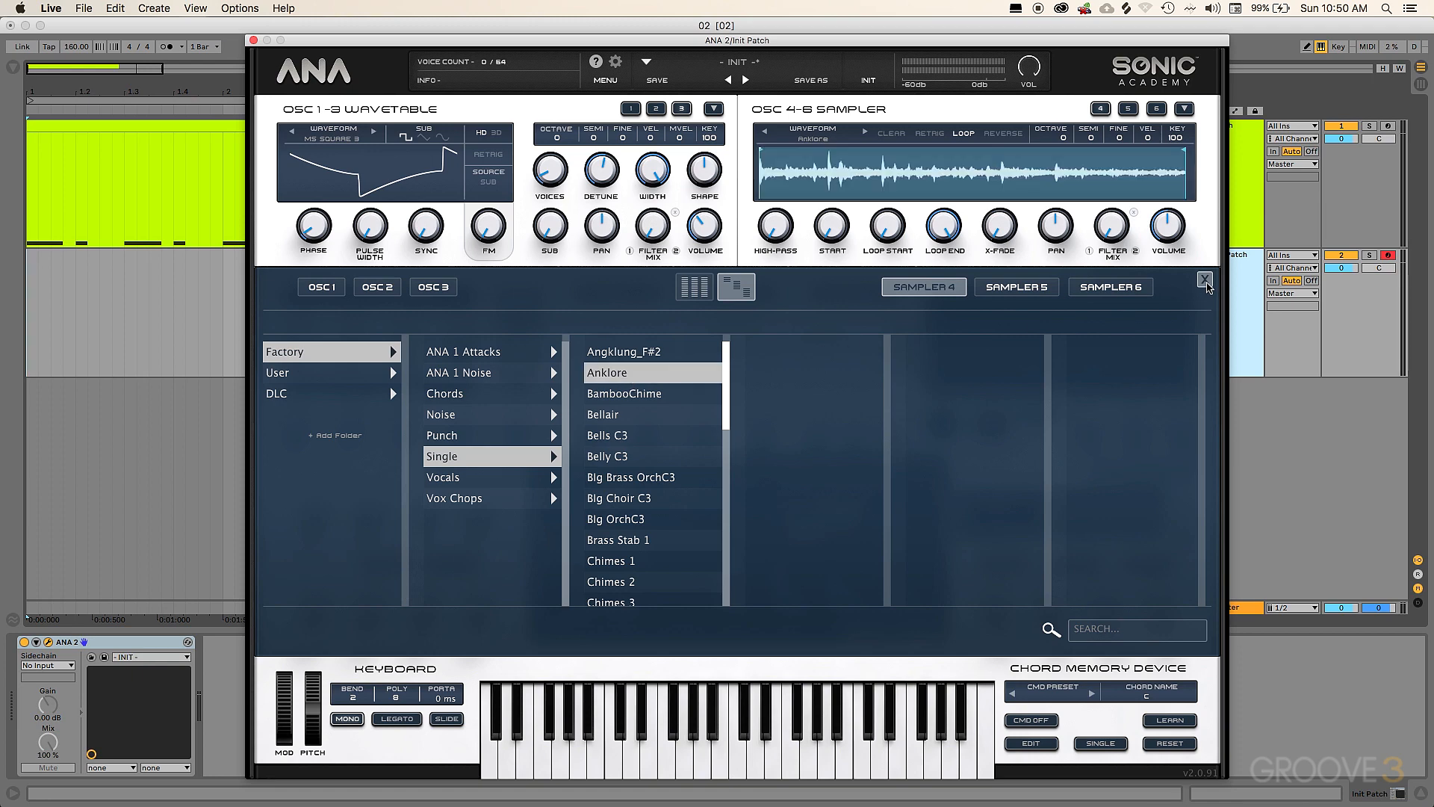
click(1206, 282)
Step: Raise Sampler 4's octave to 2 and solo it in the oscillator mixer
click(743, 495)
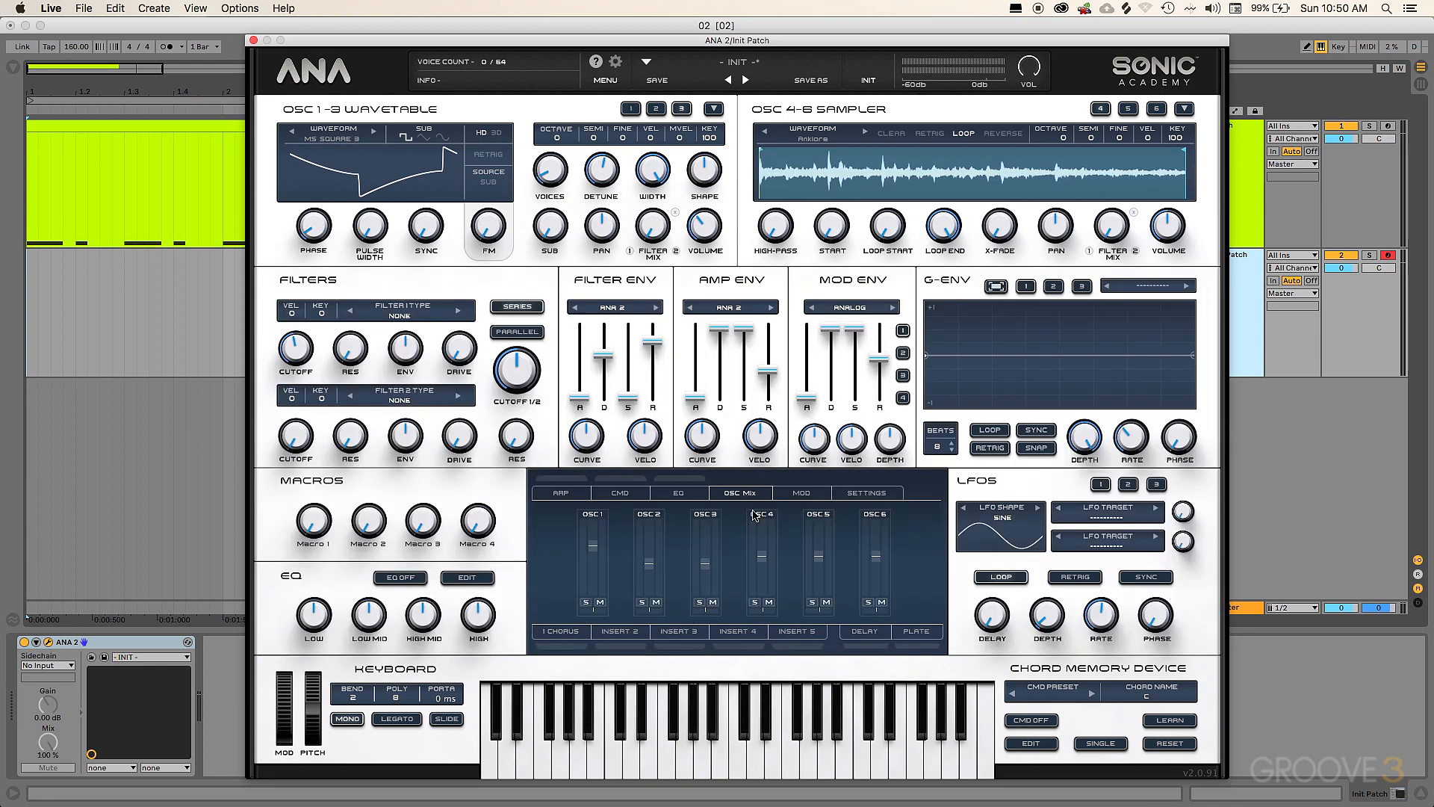
click(755, 602)
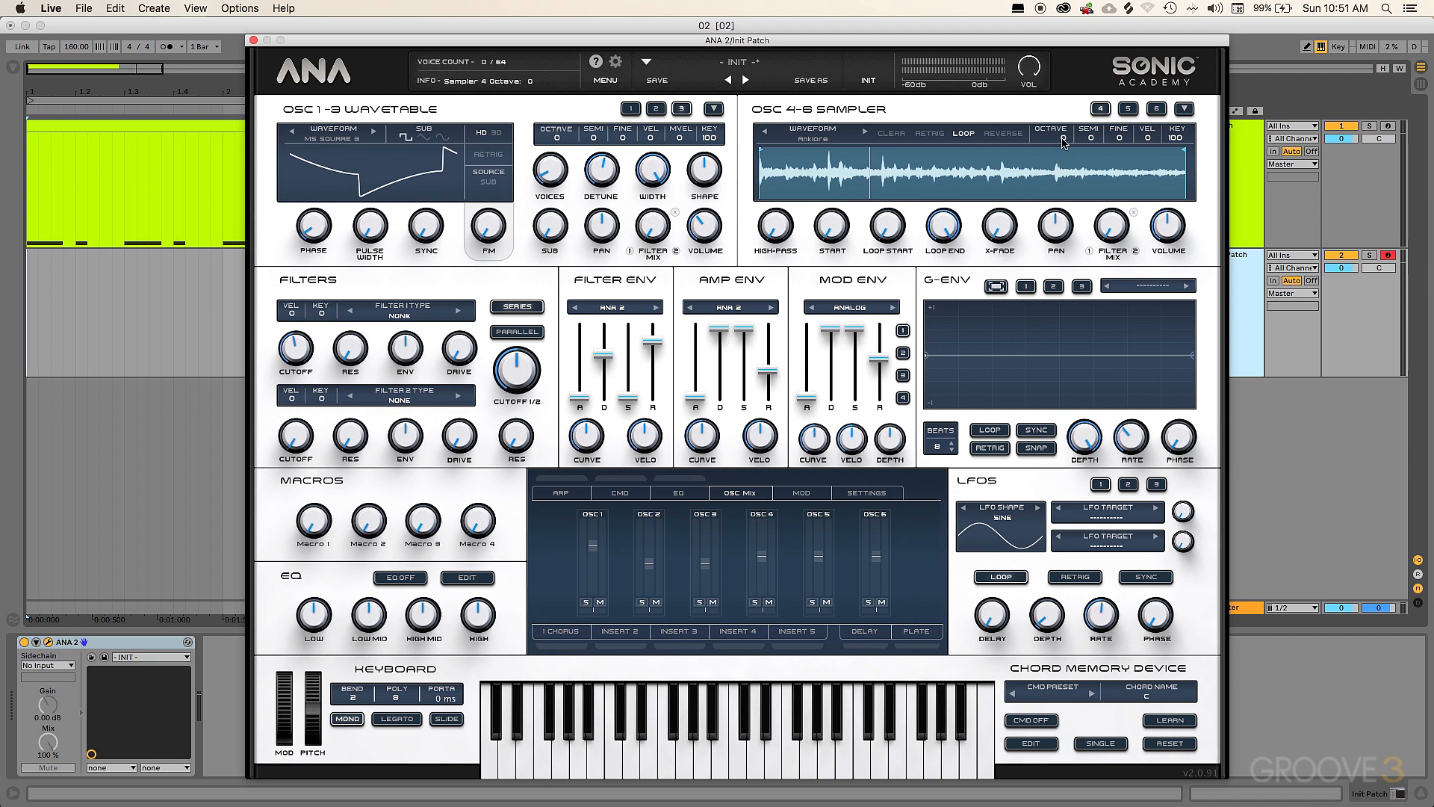
drag(1063, 142, 1061, 84)
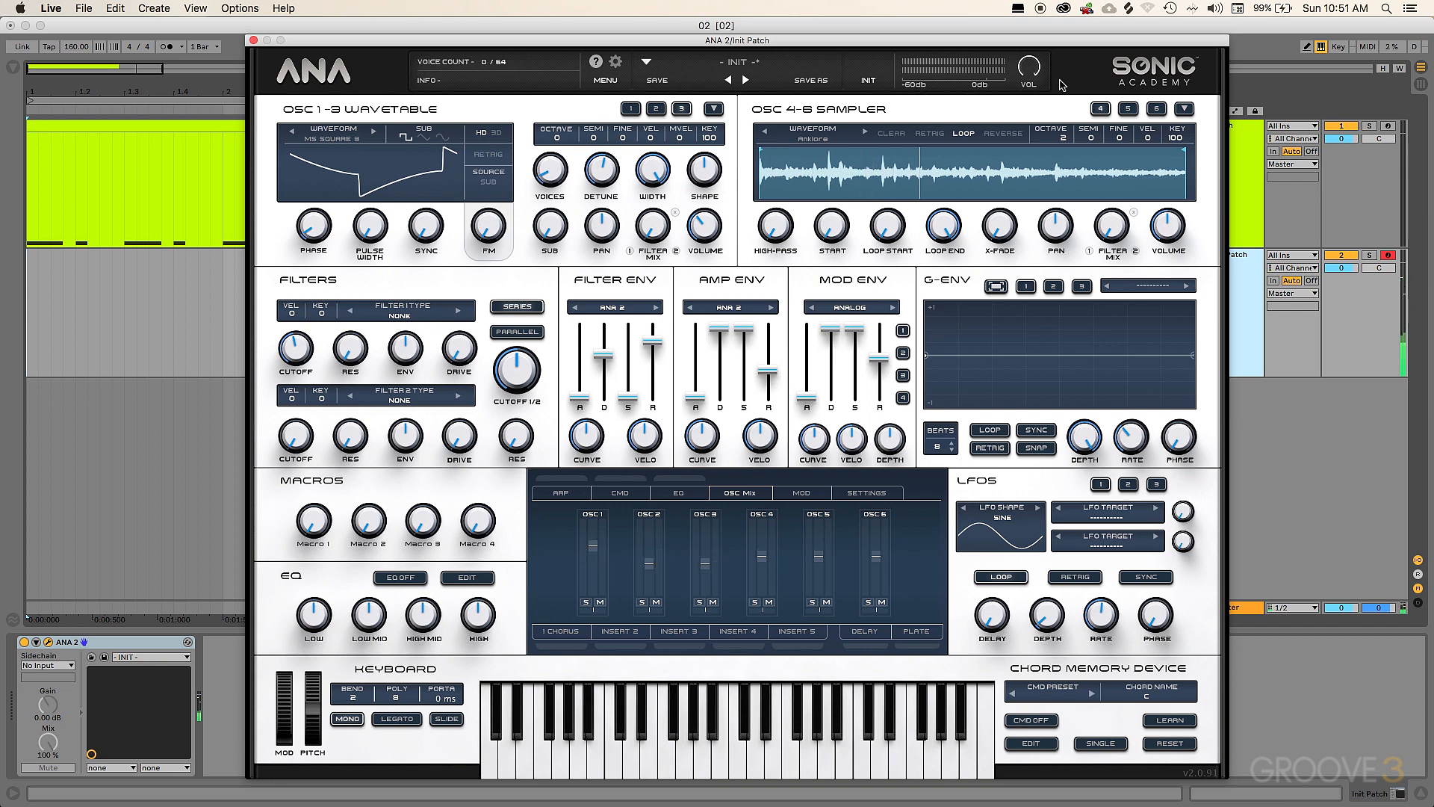
click(754, 602)
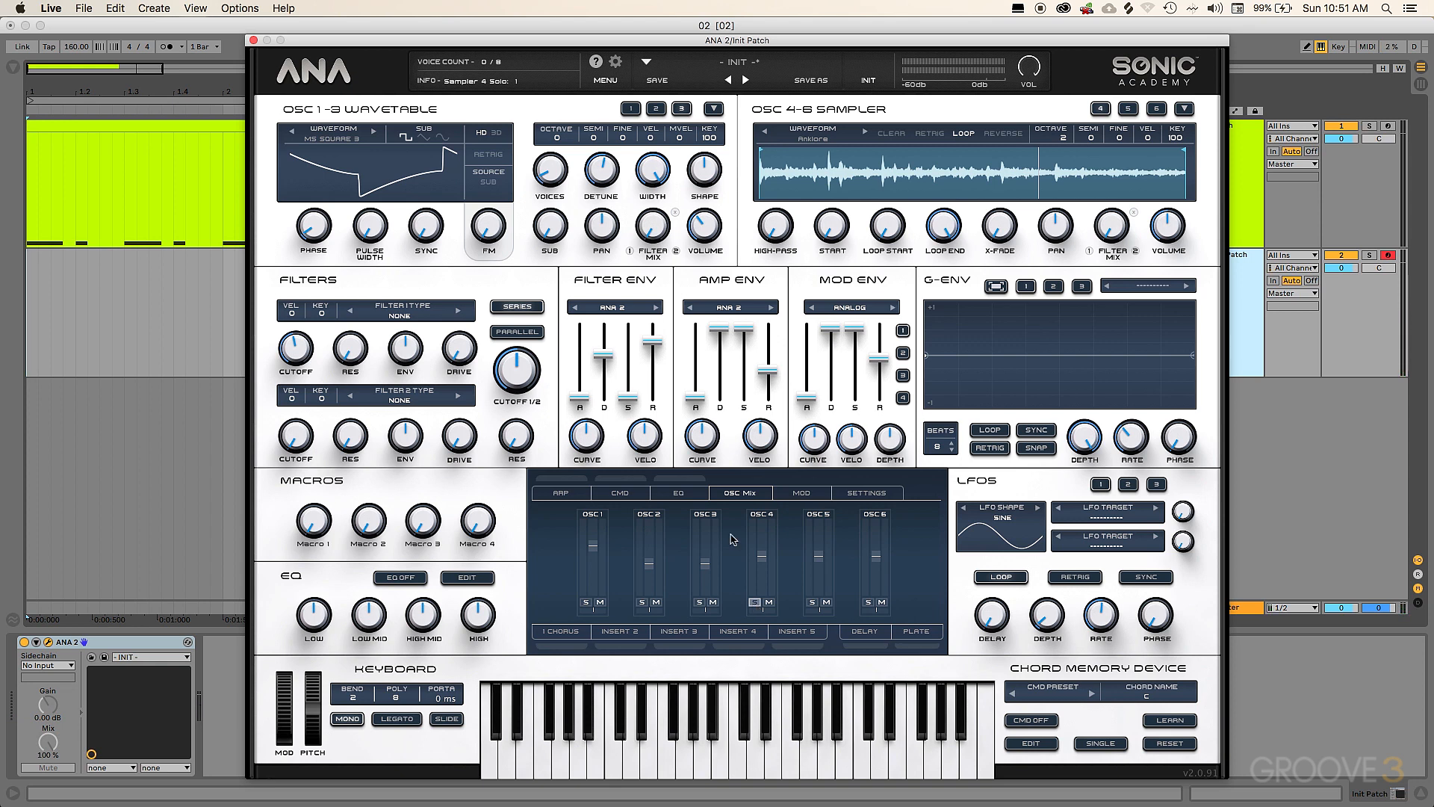
Step: Raise Sampler 4's high-pass and lower its volume with looping on, and take it out of solo
drag(778, 233, 765, 109)
click(964, 134)
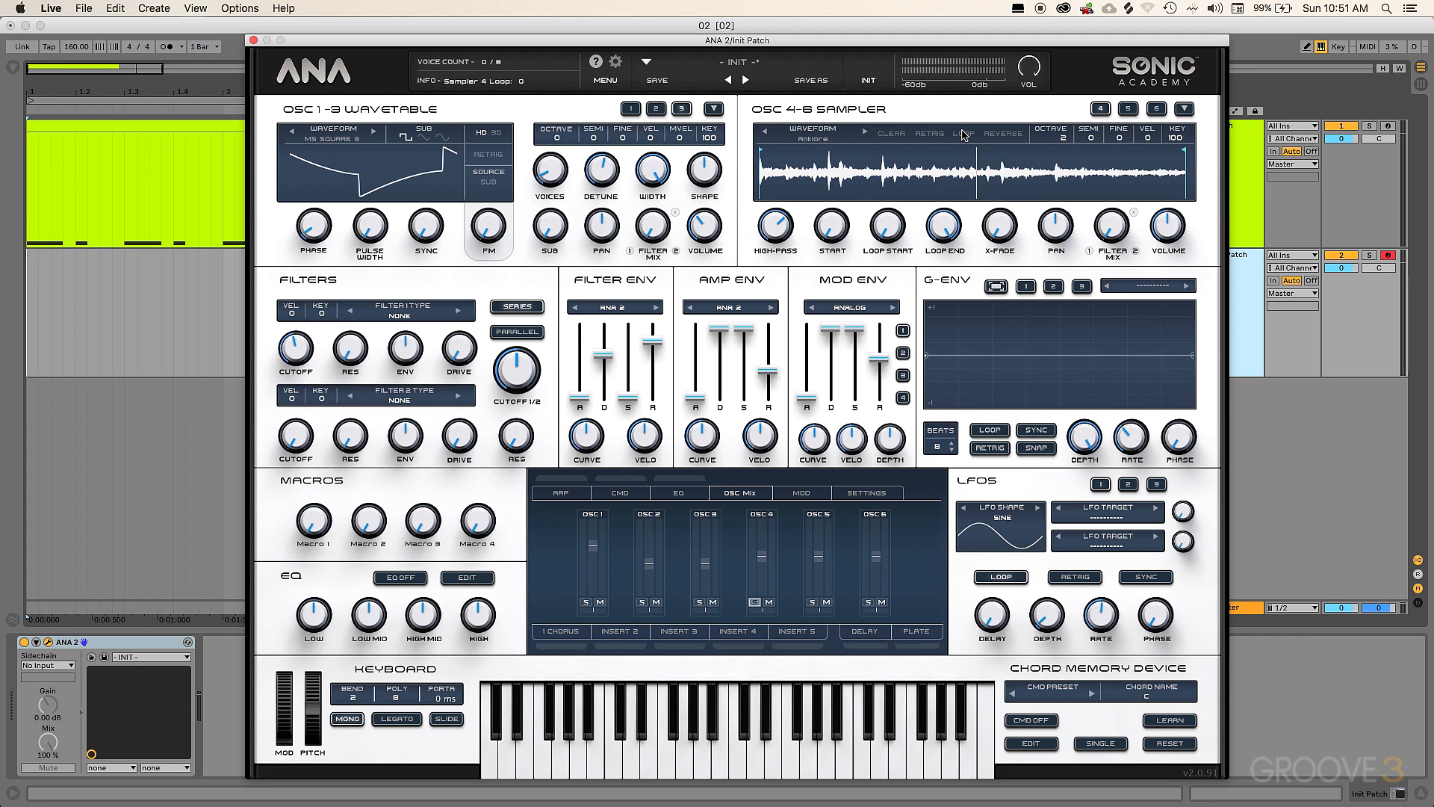
click(964, 134)
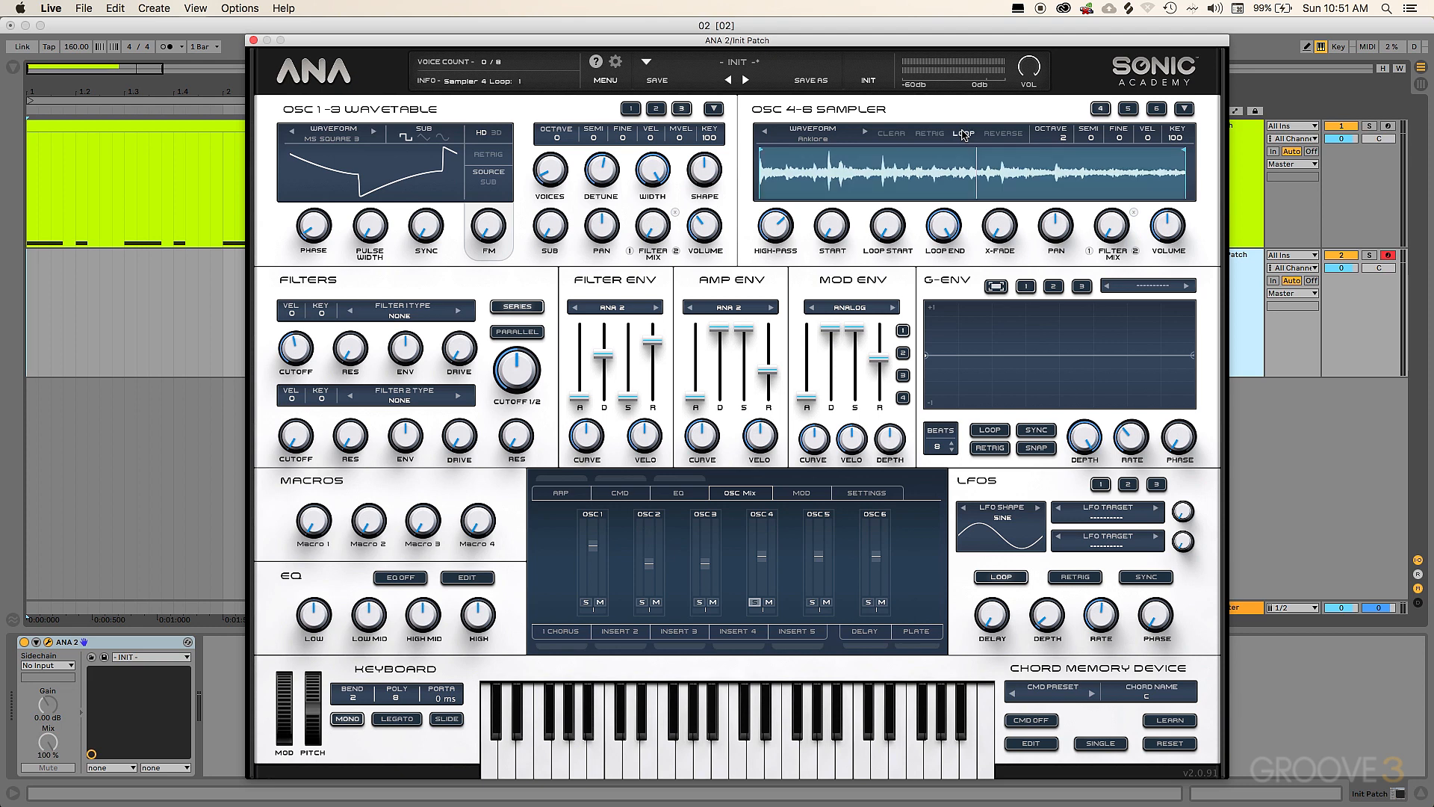
drag(1168, 226, 1169, 257)
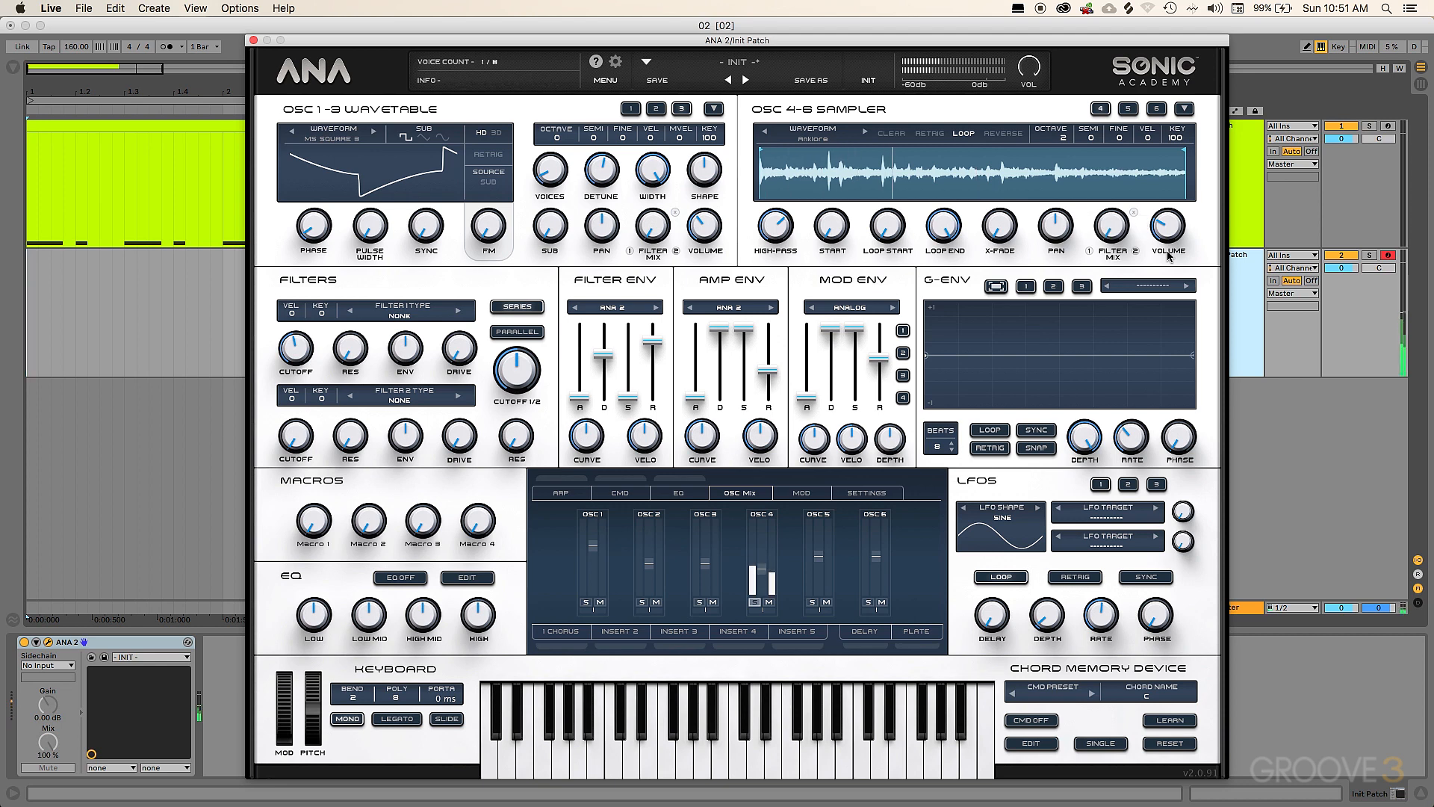
click(756, 602)
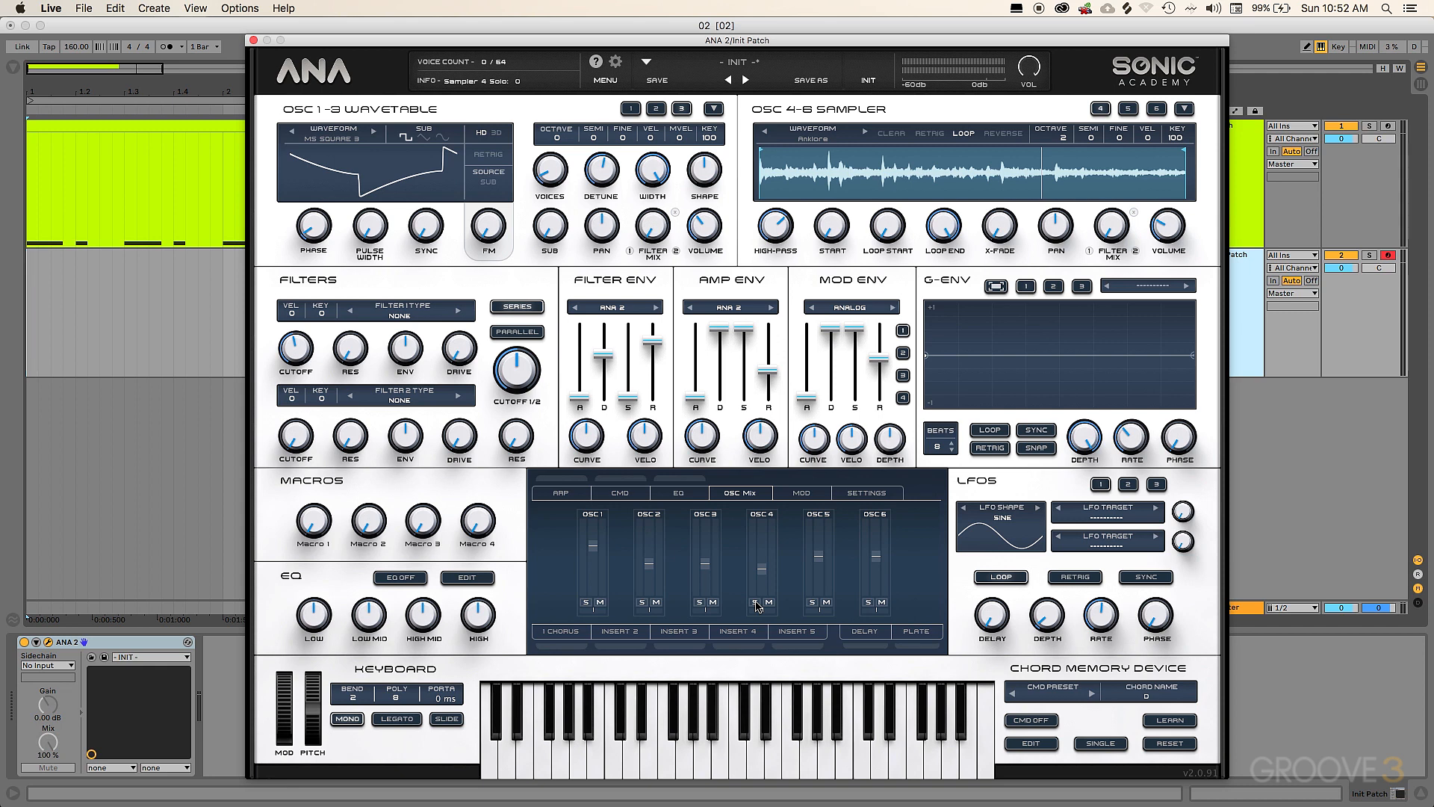
Step: Set the Filter 1 type to LP + Distortion
click(399, 317)
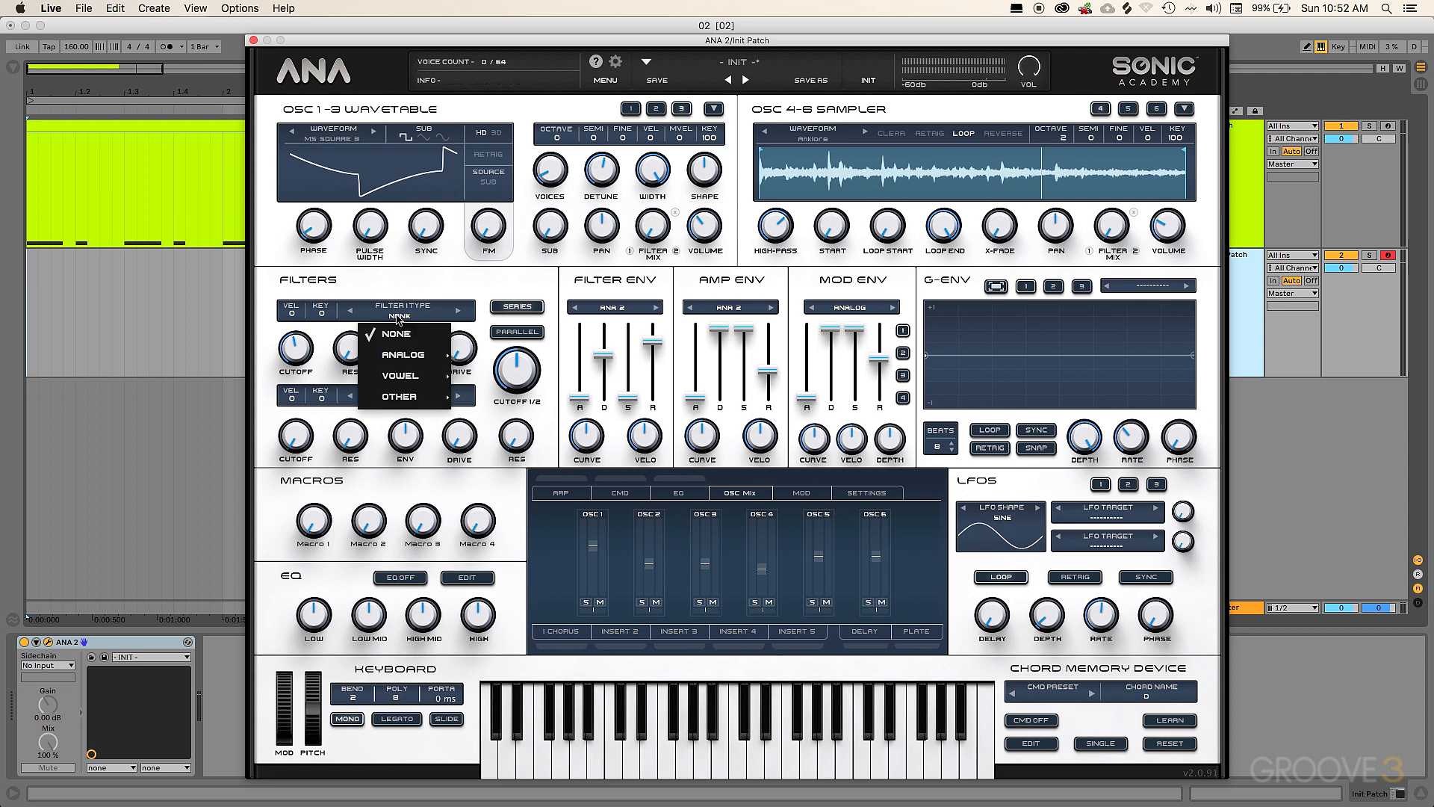
mouse_move(399, 403)
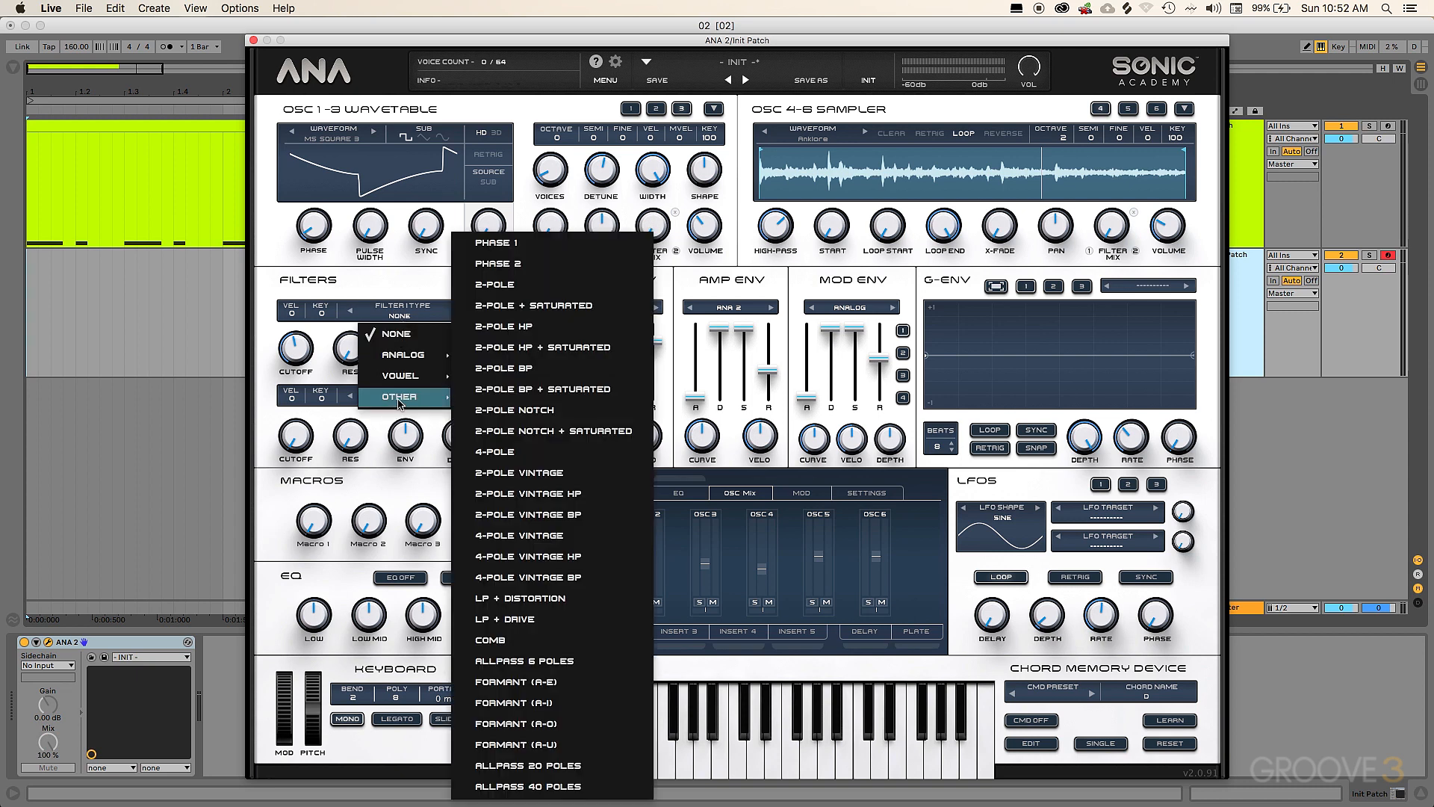
click(537, 600)
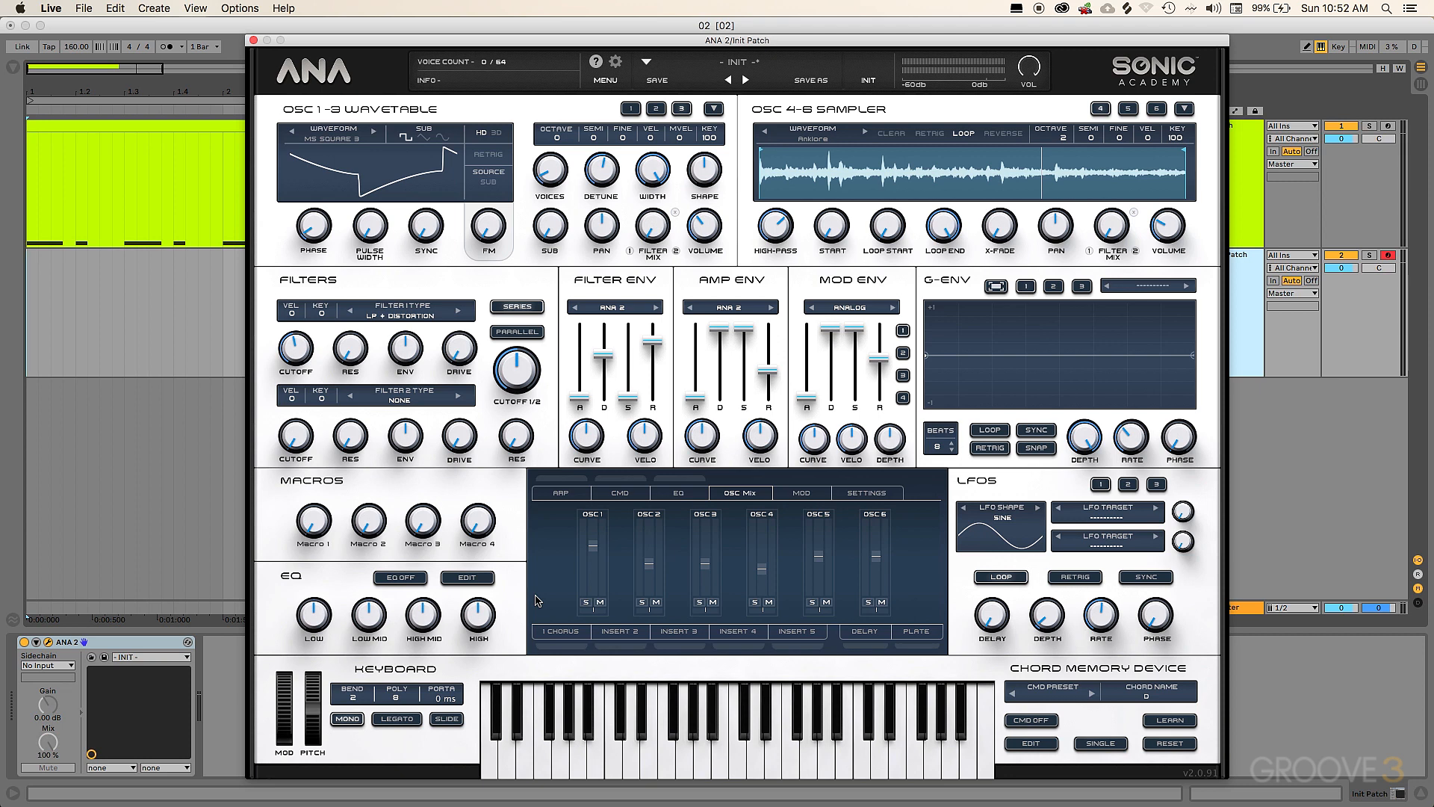
Step: Lower Filter 1's cutoff and turn up its resonance
mouse_move(297, 349)
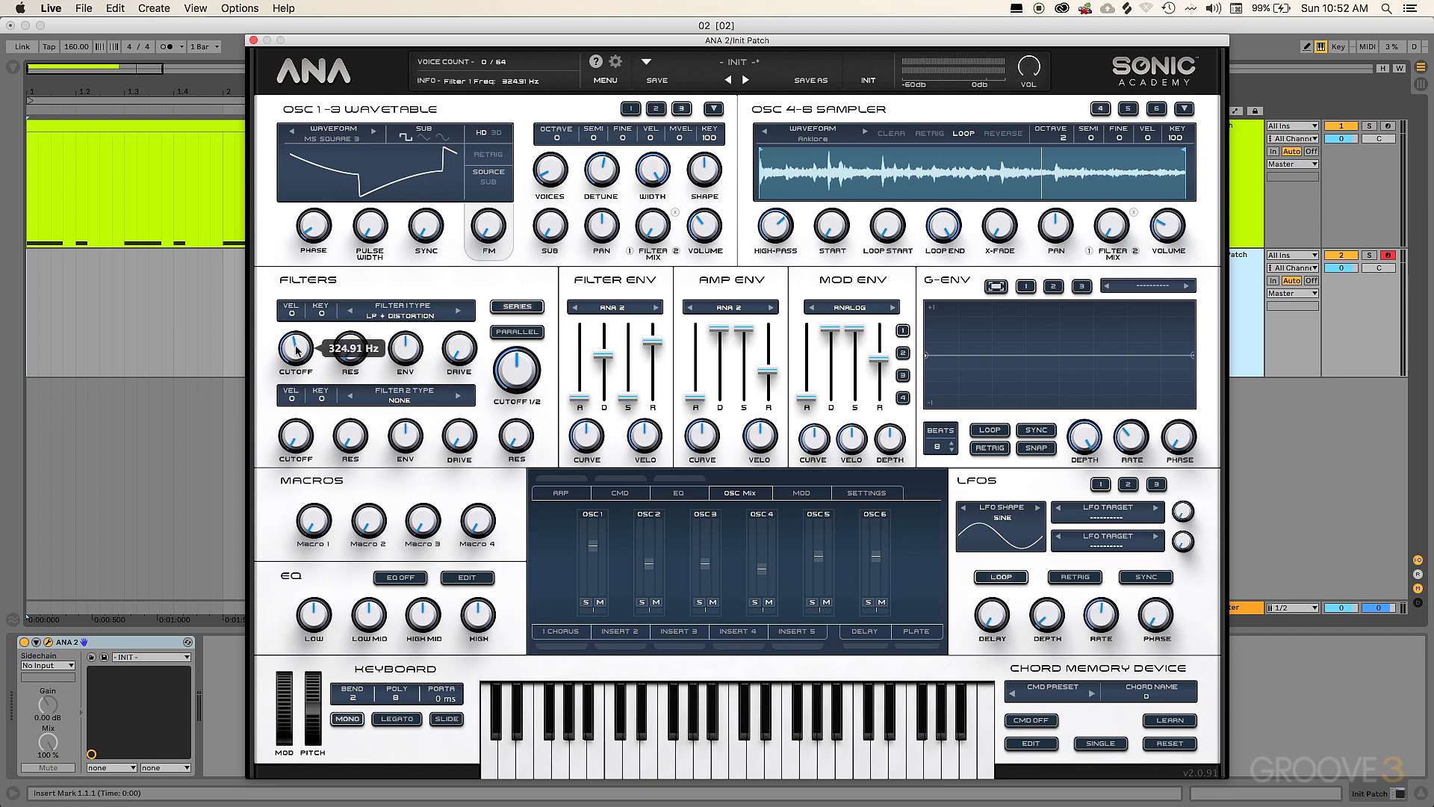
drag(297, 349, 297, 396)
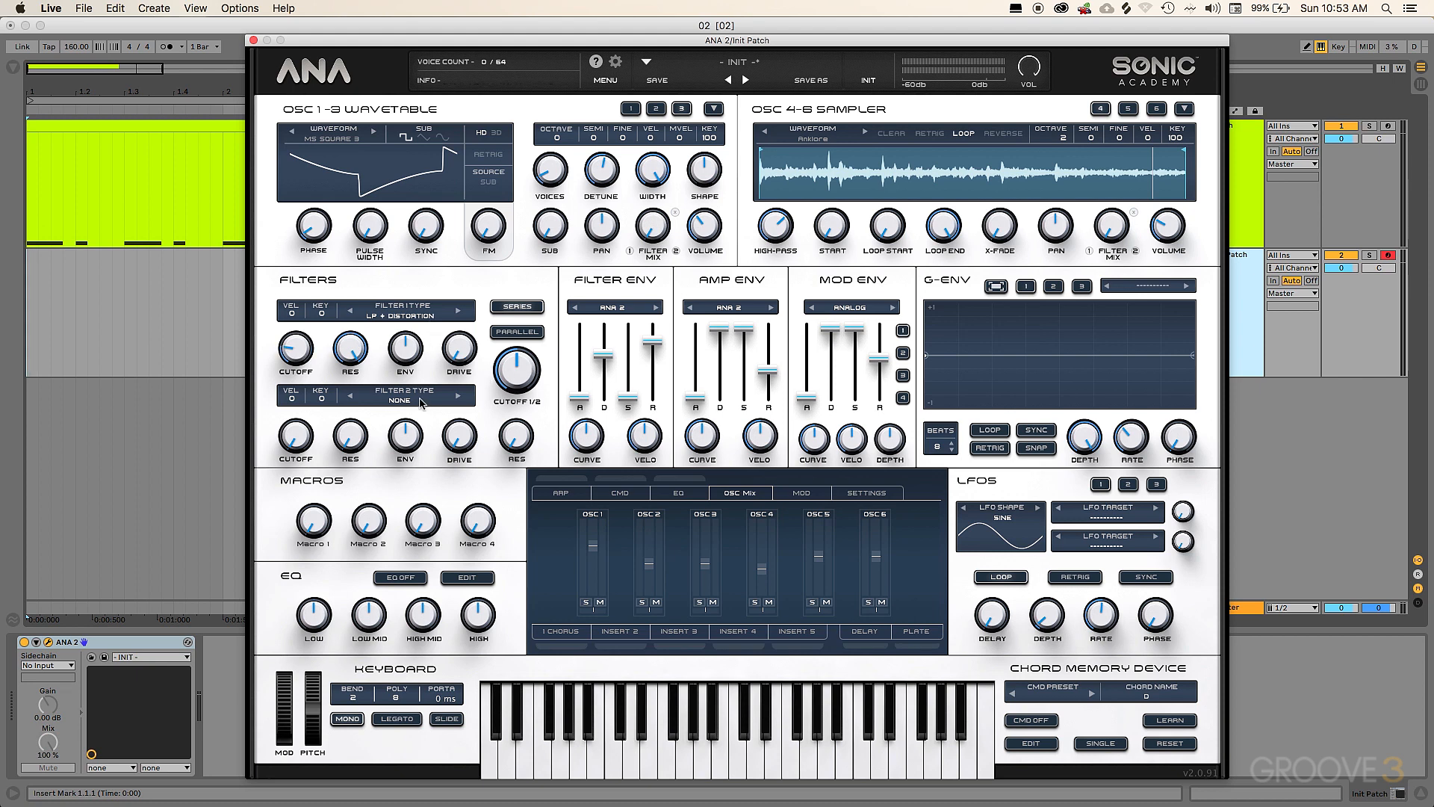
Step: Sweep the shared Cutoff 1/2 control down to 20 Hz and bring it back up to its middle position
drag(514, 366, 518, 369)
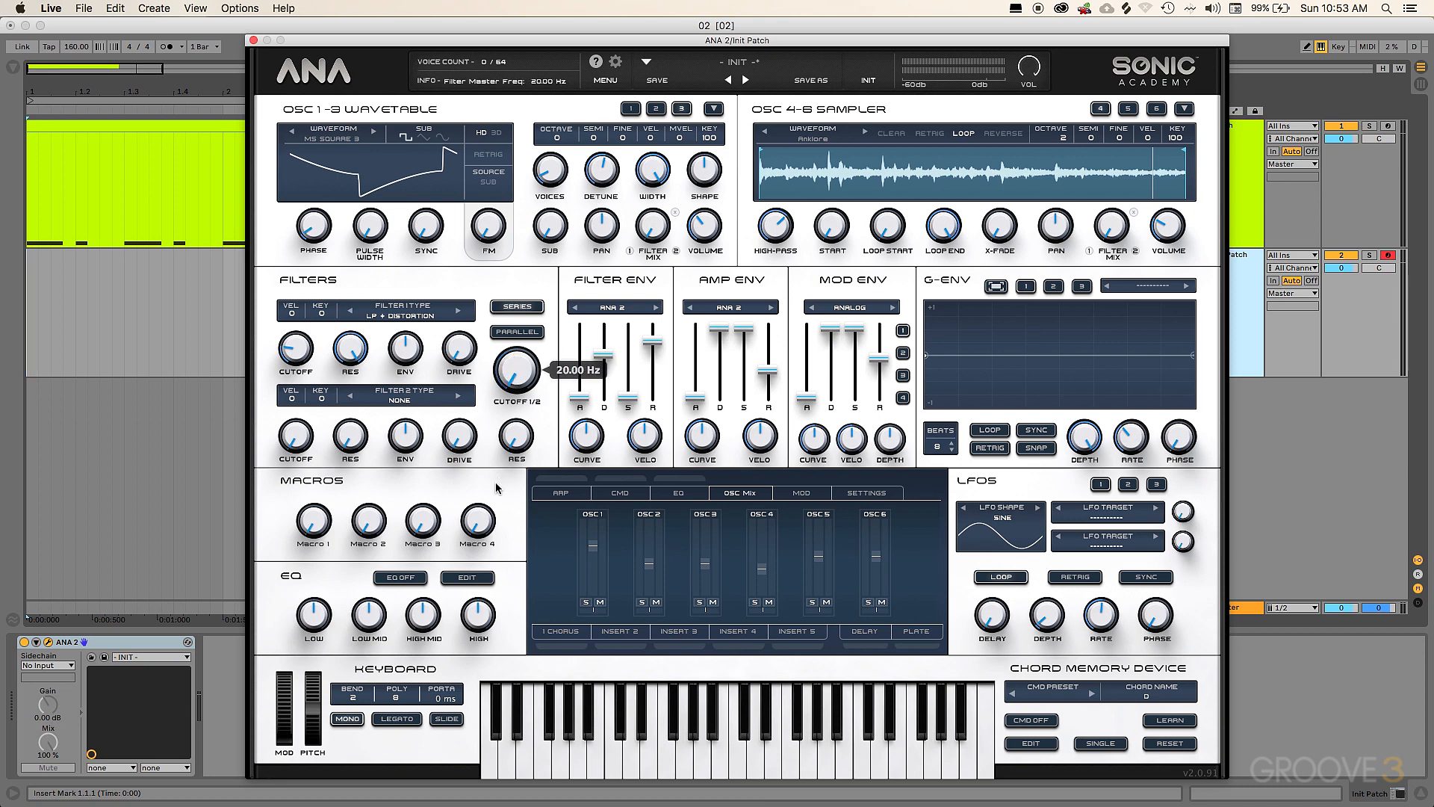
click(511, 376)
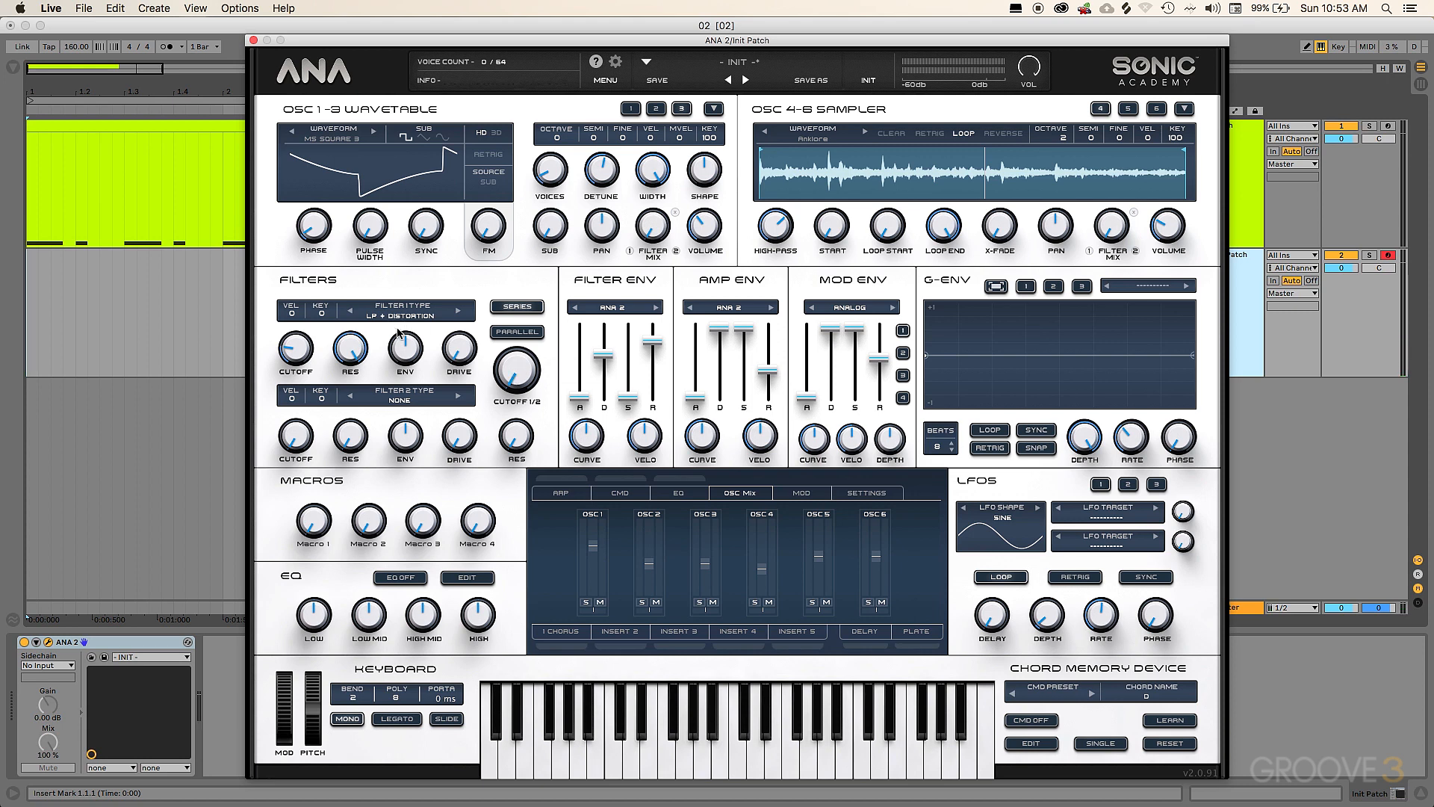
drag(514, 376, 499, 296)
Step: Set the Filter 2 type to the analog Mogy - LP model and raise its cutoff
click(402, 404)
mouse_move(409, 482)
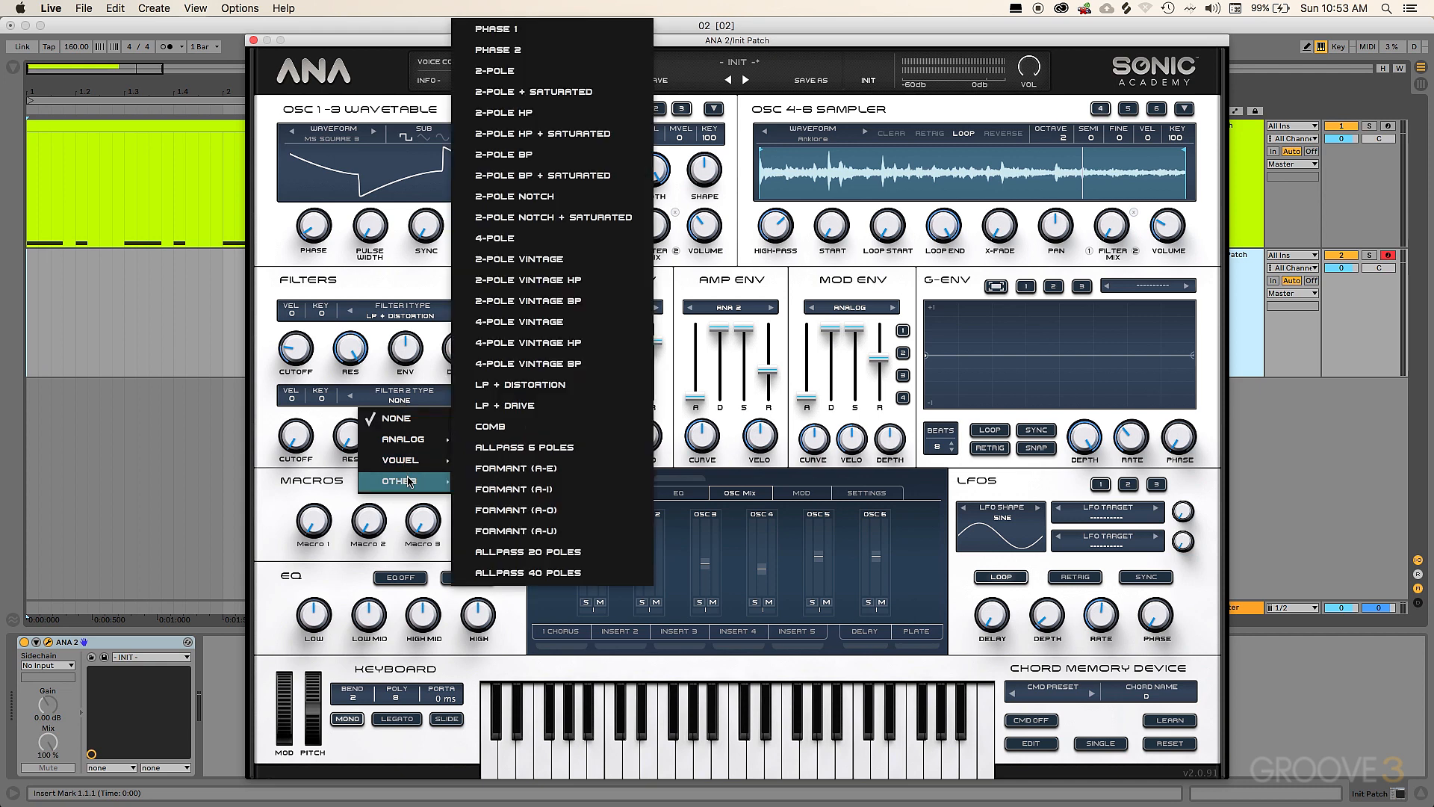
mouse_move(403, 439)
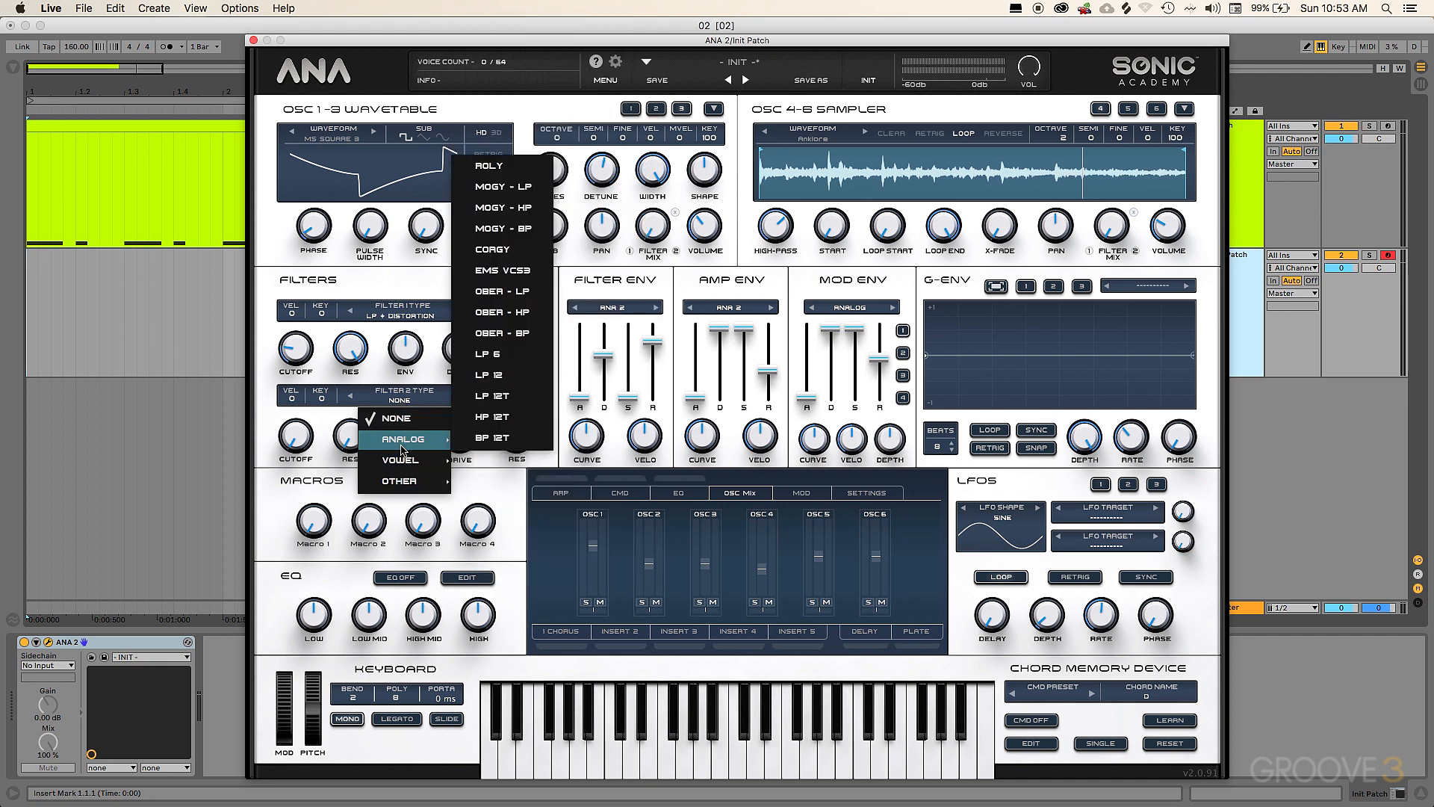
click(503, 187)
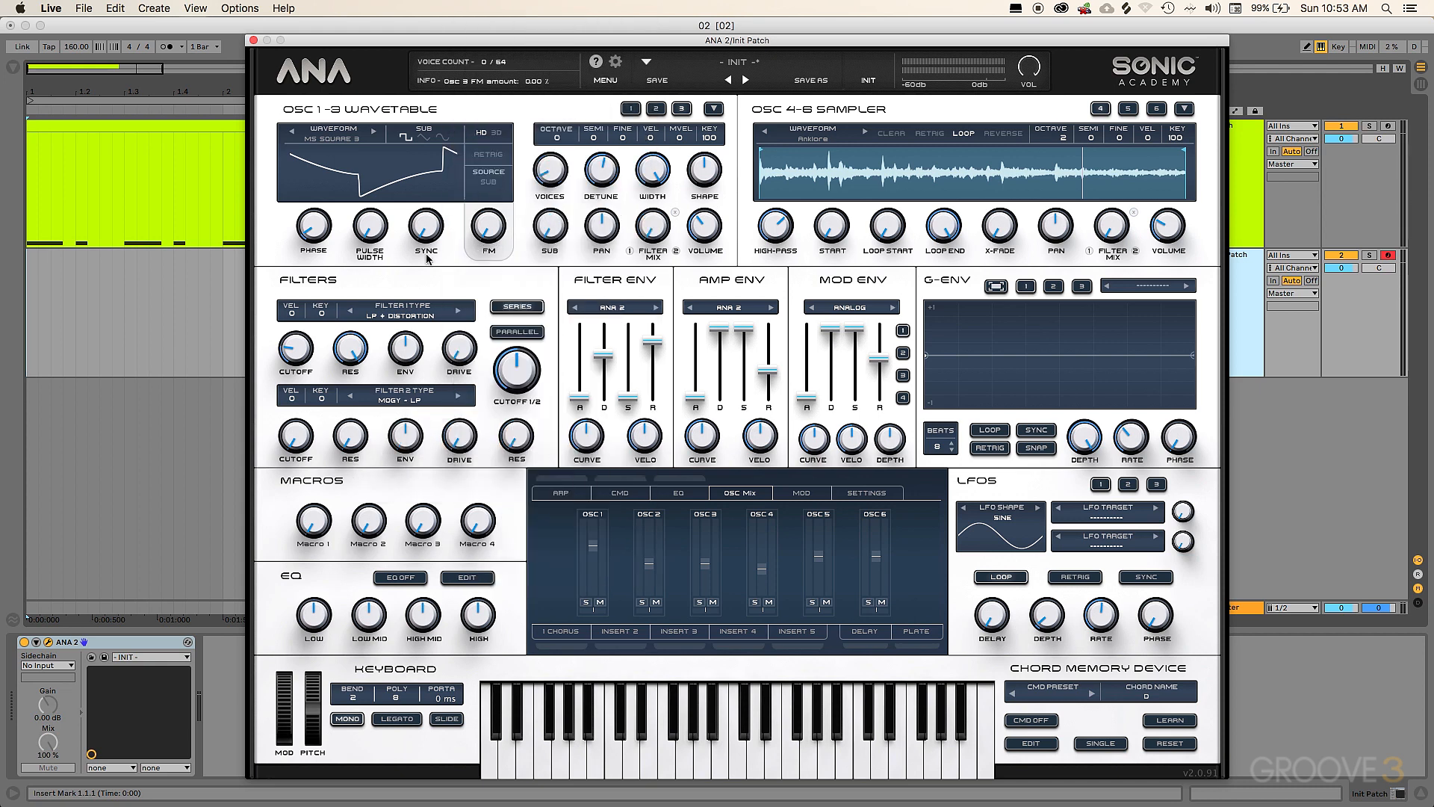
drag(305, 445, 305, 392)
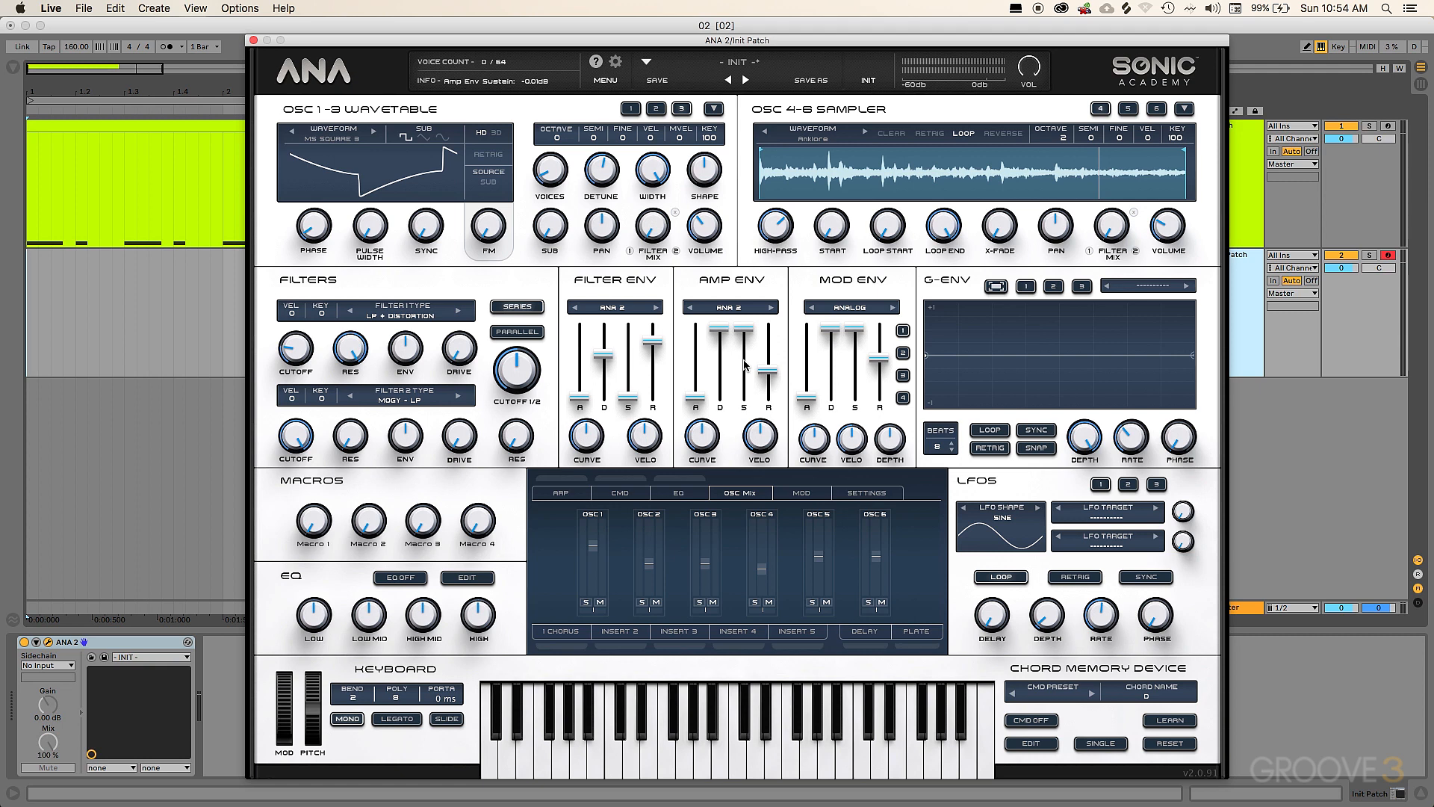
Step: Set the amp envelope's sustain to -50 dB and its decay to about 663 ms
drag(743, 365, 743, 399)
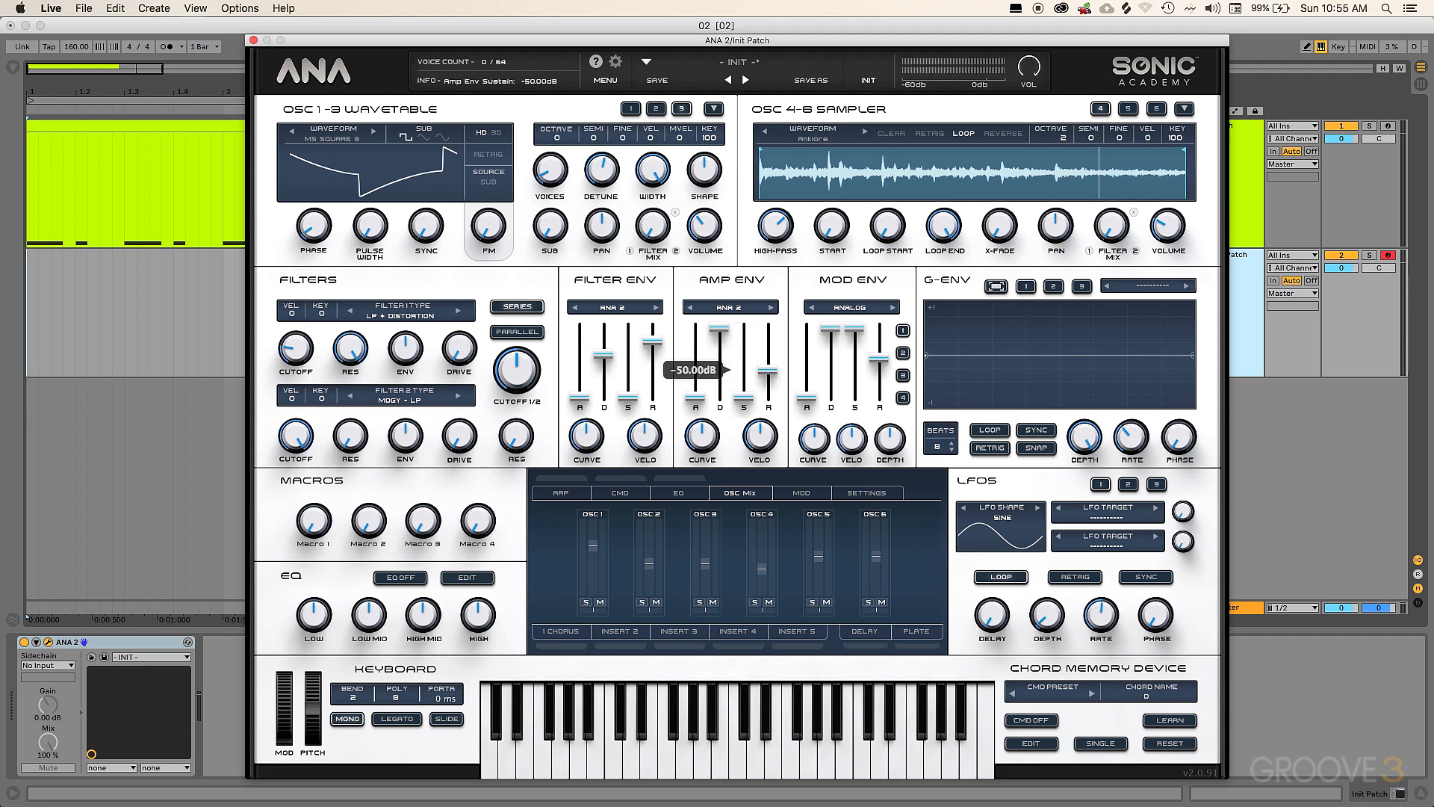
drag(719, 329, 719, 360)
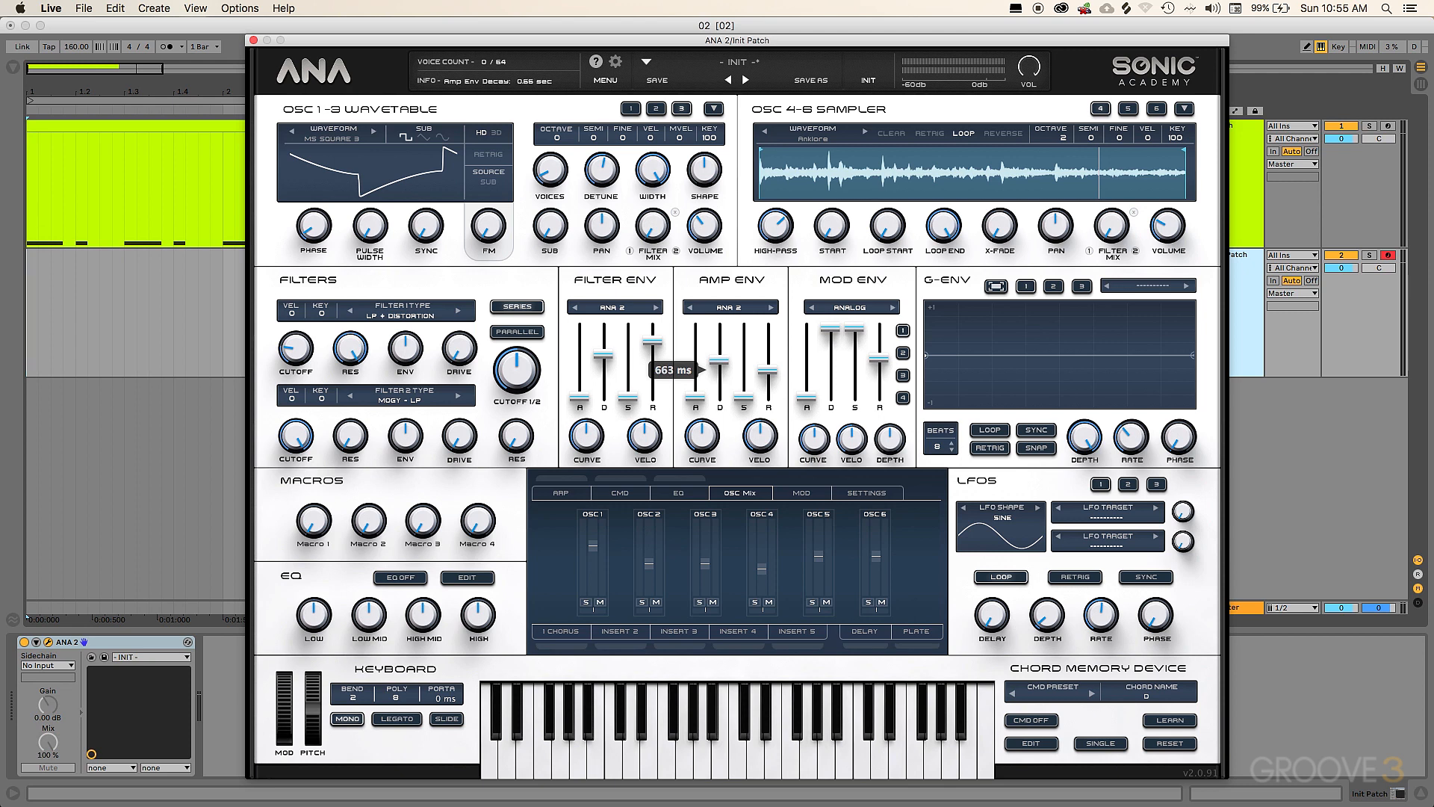
drag(719, 360, 719, 362)
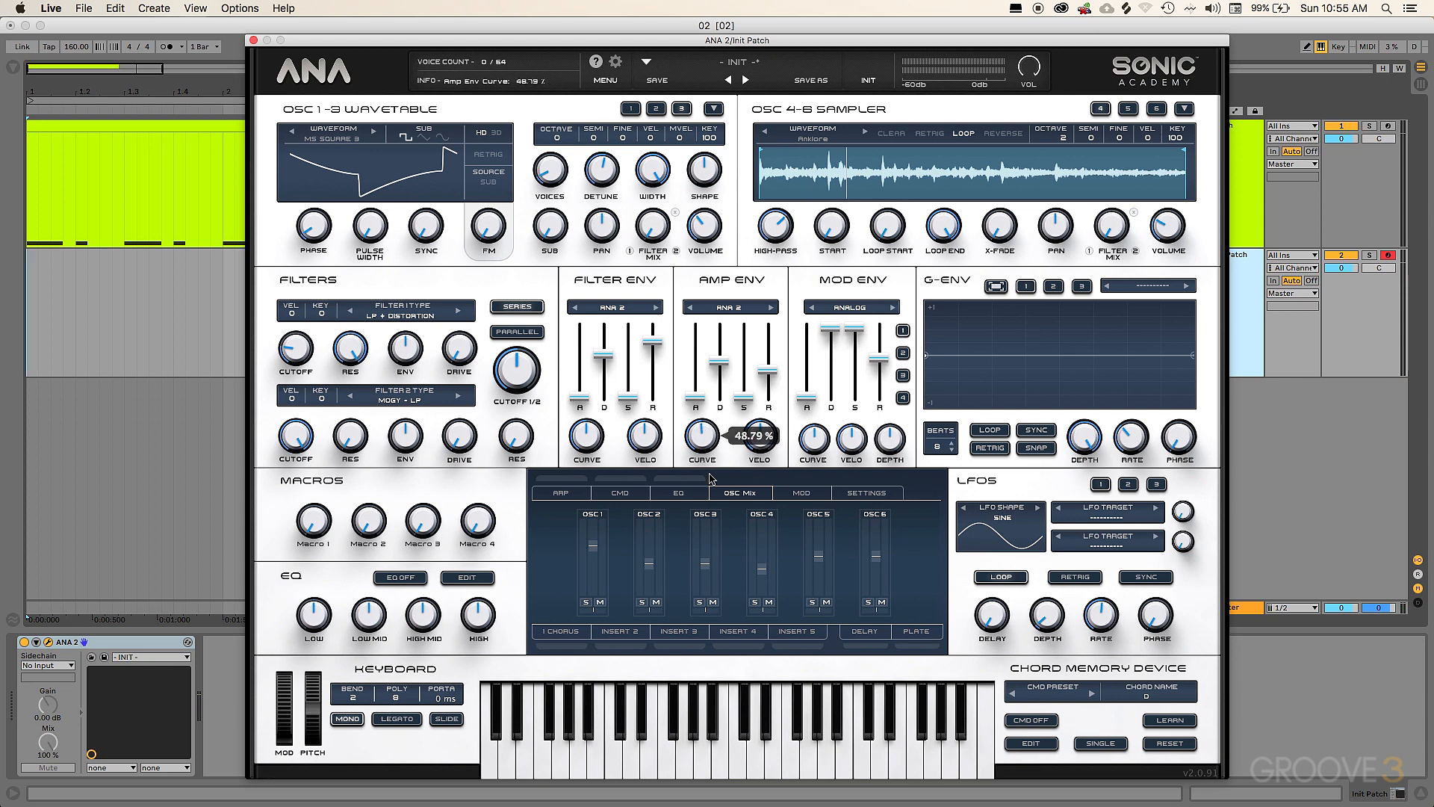
Step: Compare amp envelope curve settings of 0 % and 100 %, finishing at 0 %
double_click(704, 436)
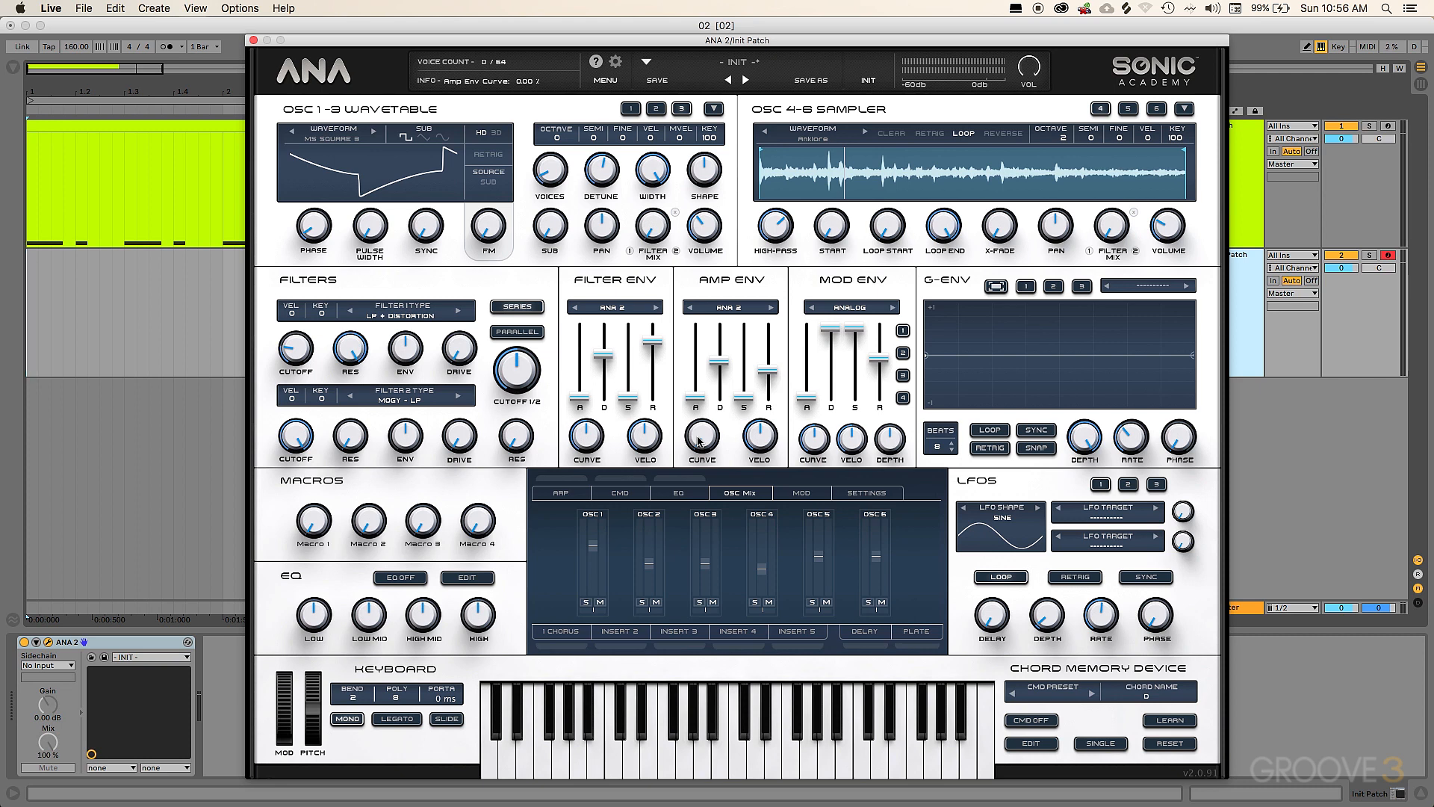
drag(698, 440, 703, 420)
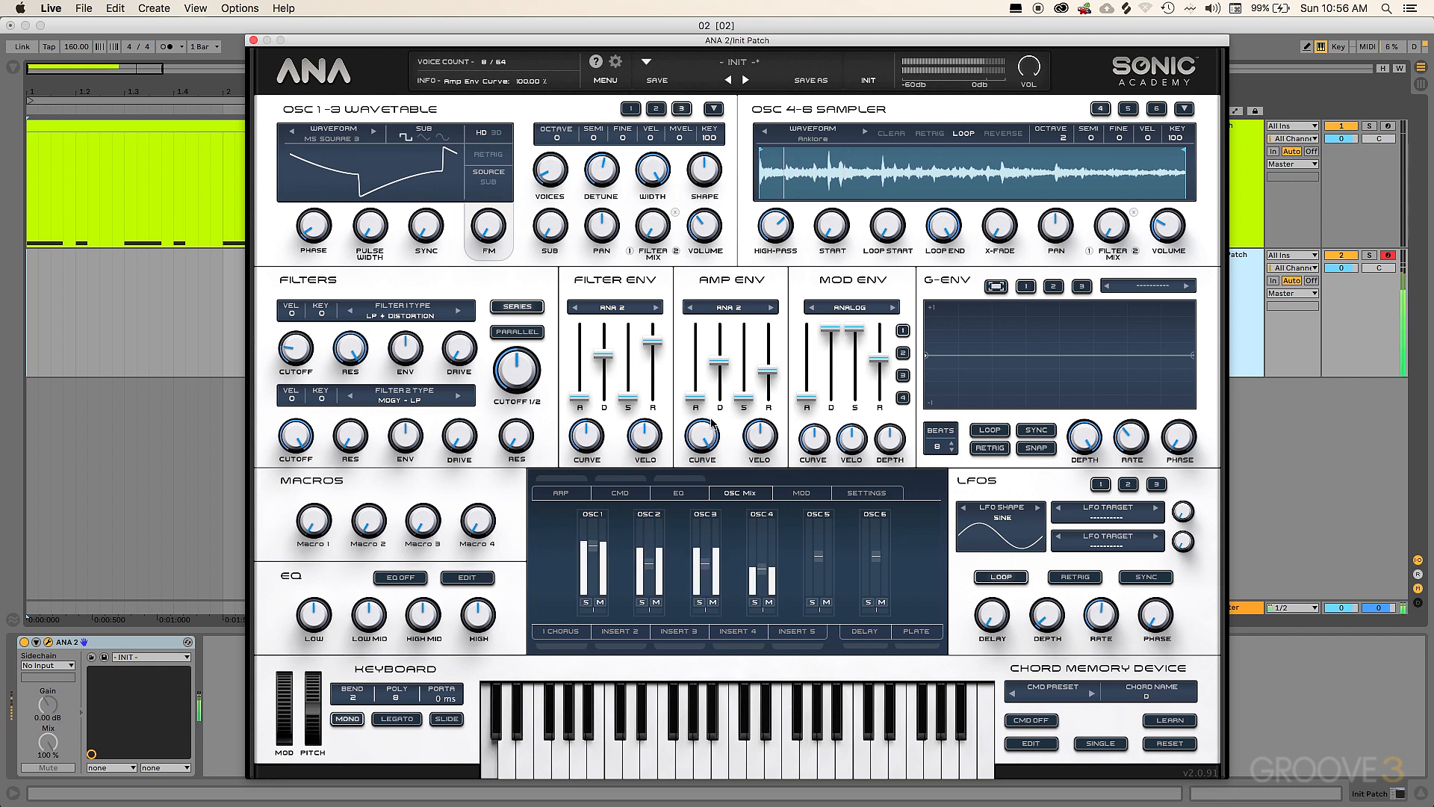
drag(712, 424, 705, 439)
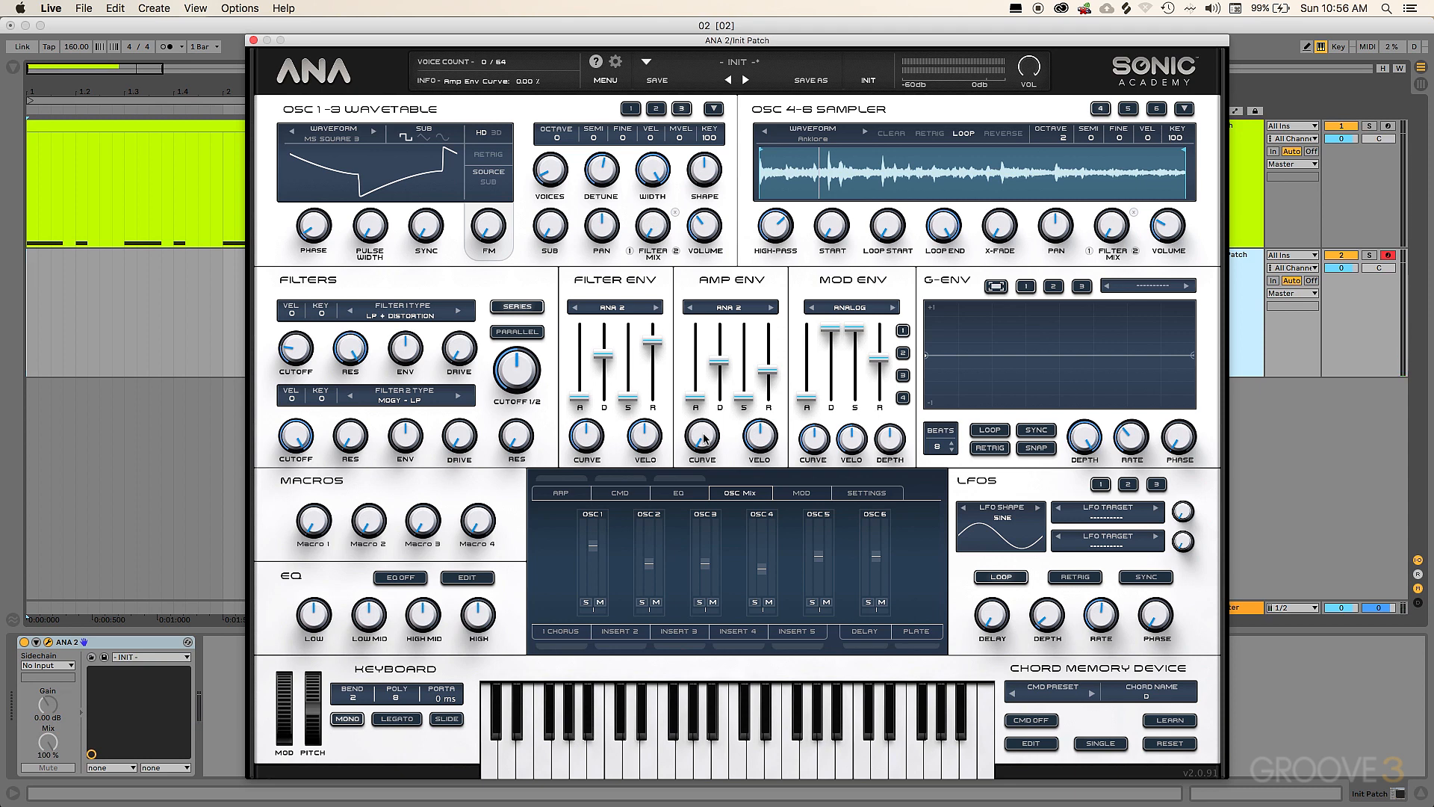
Step: Route LFO 1 to Osc 1 Width in the first mod matrix slot and close the matrix
click(811, 495)
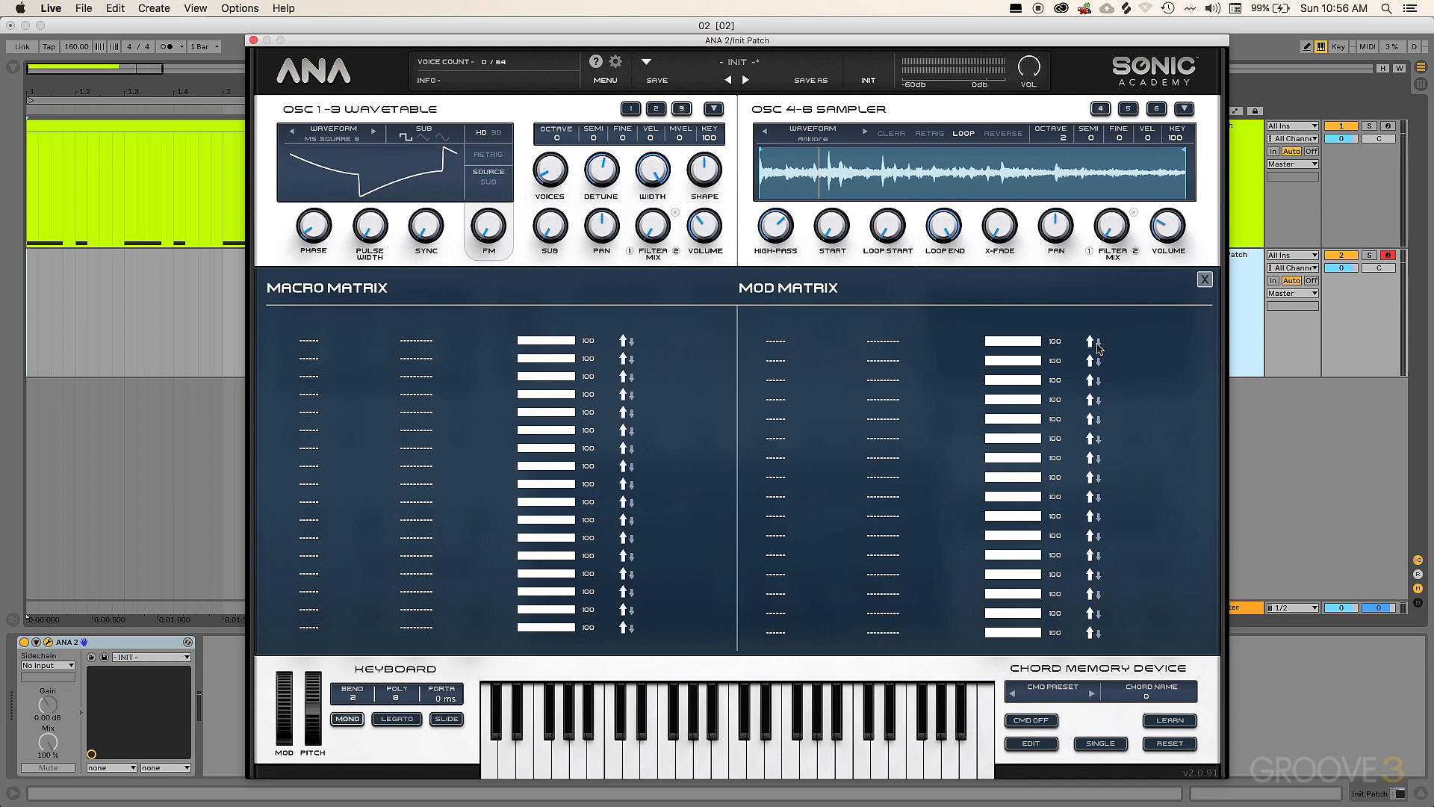
click(777, 342)
click(782, 381)
click(890, 343)
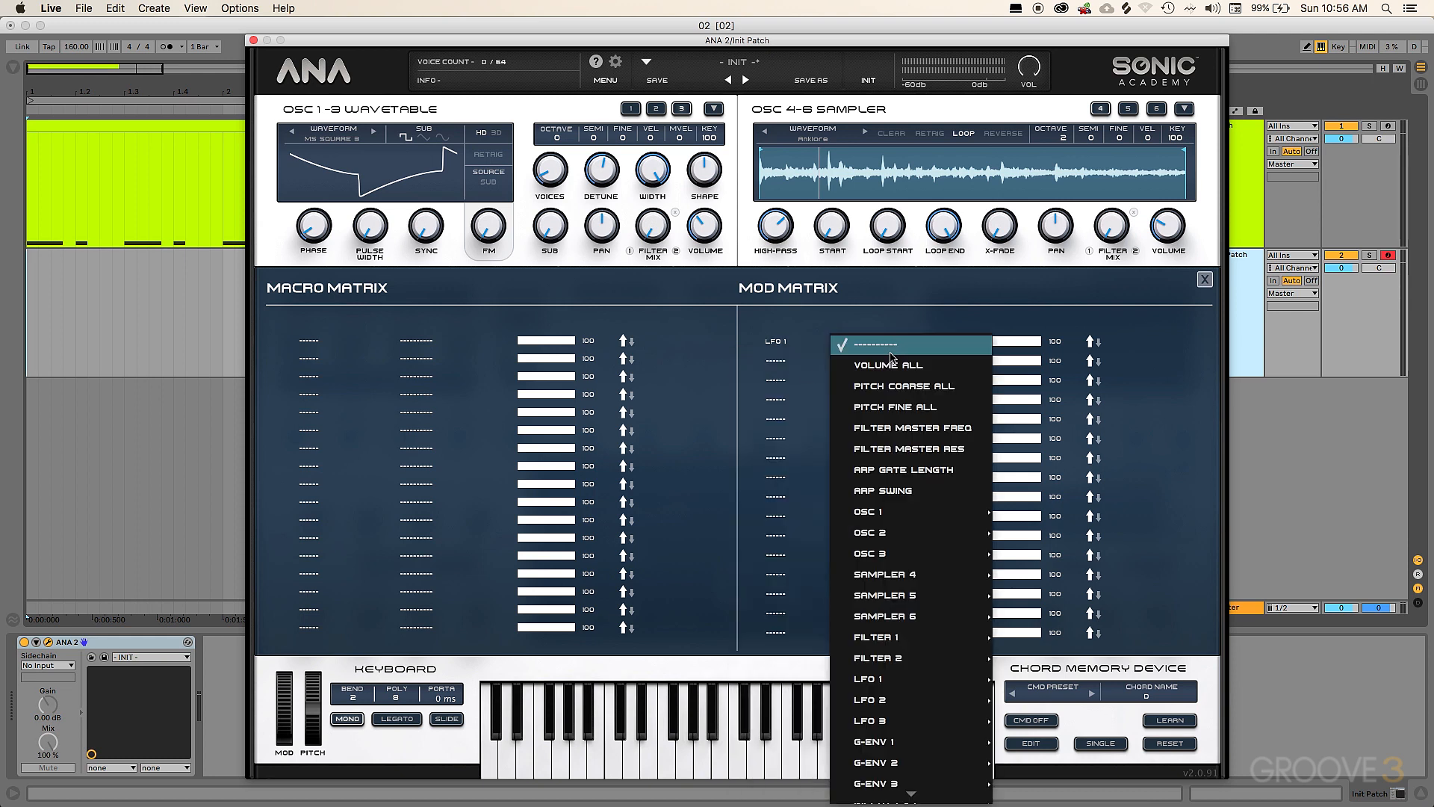
mouse_move(896, 512)
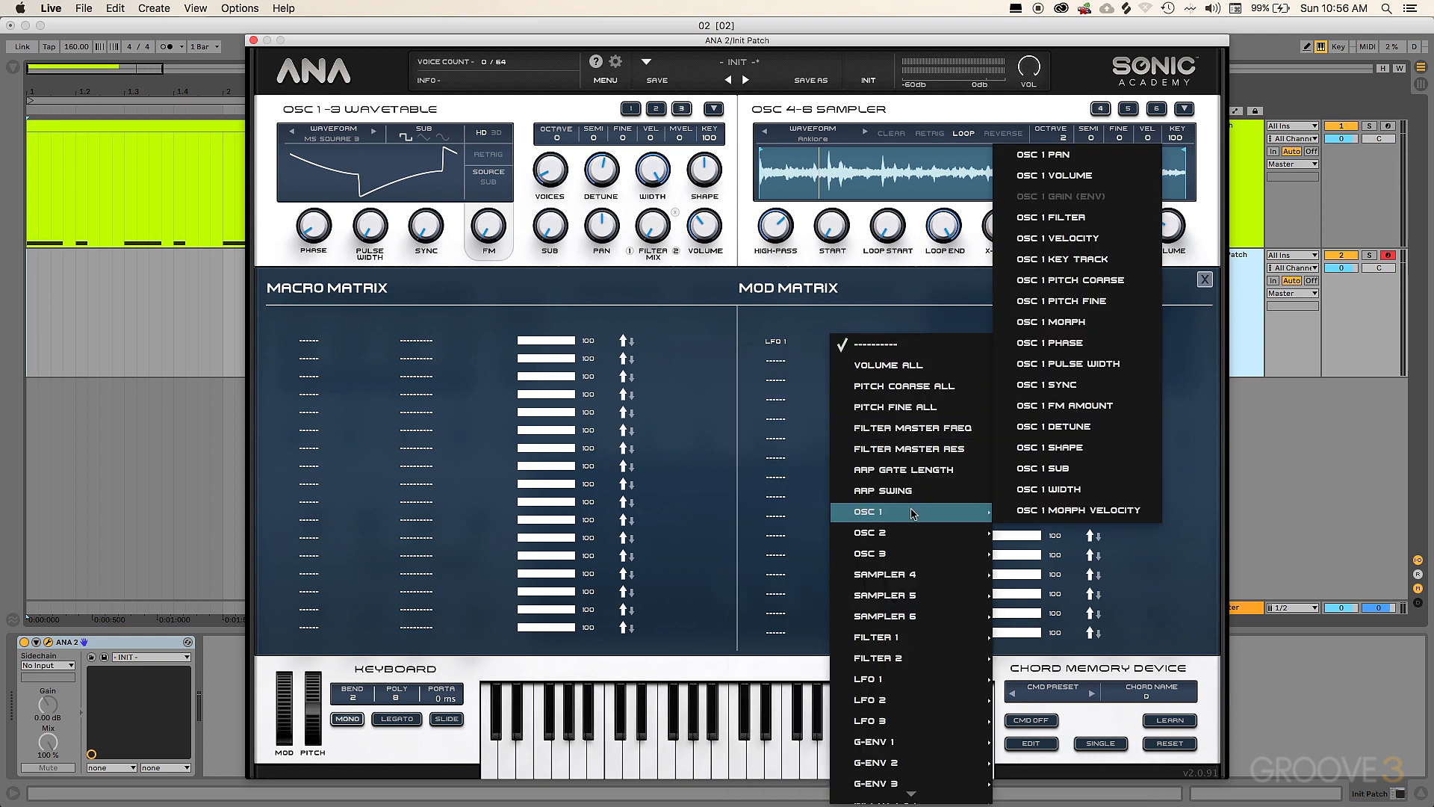
click(1023, 493)
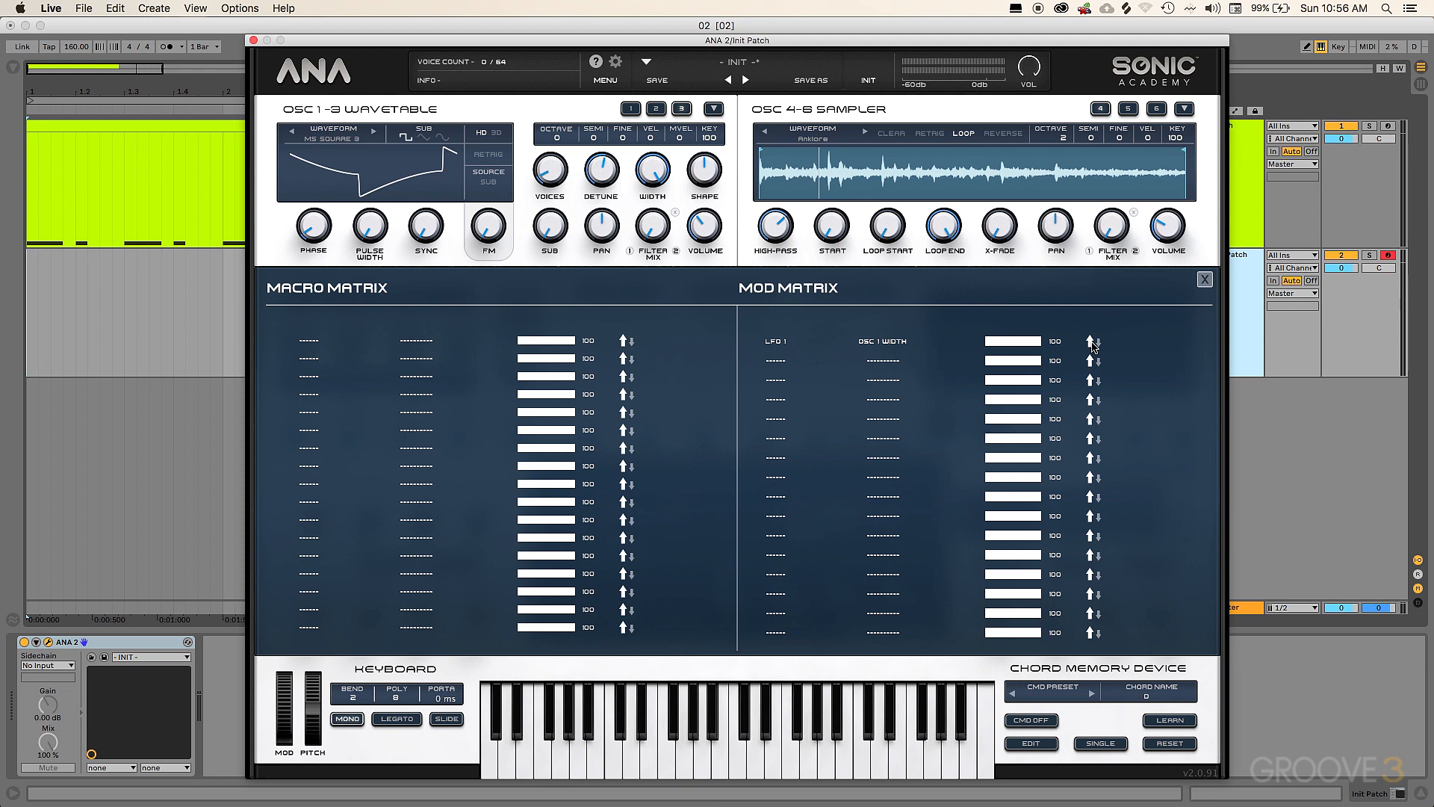
click(1205, 280)
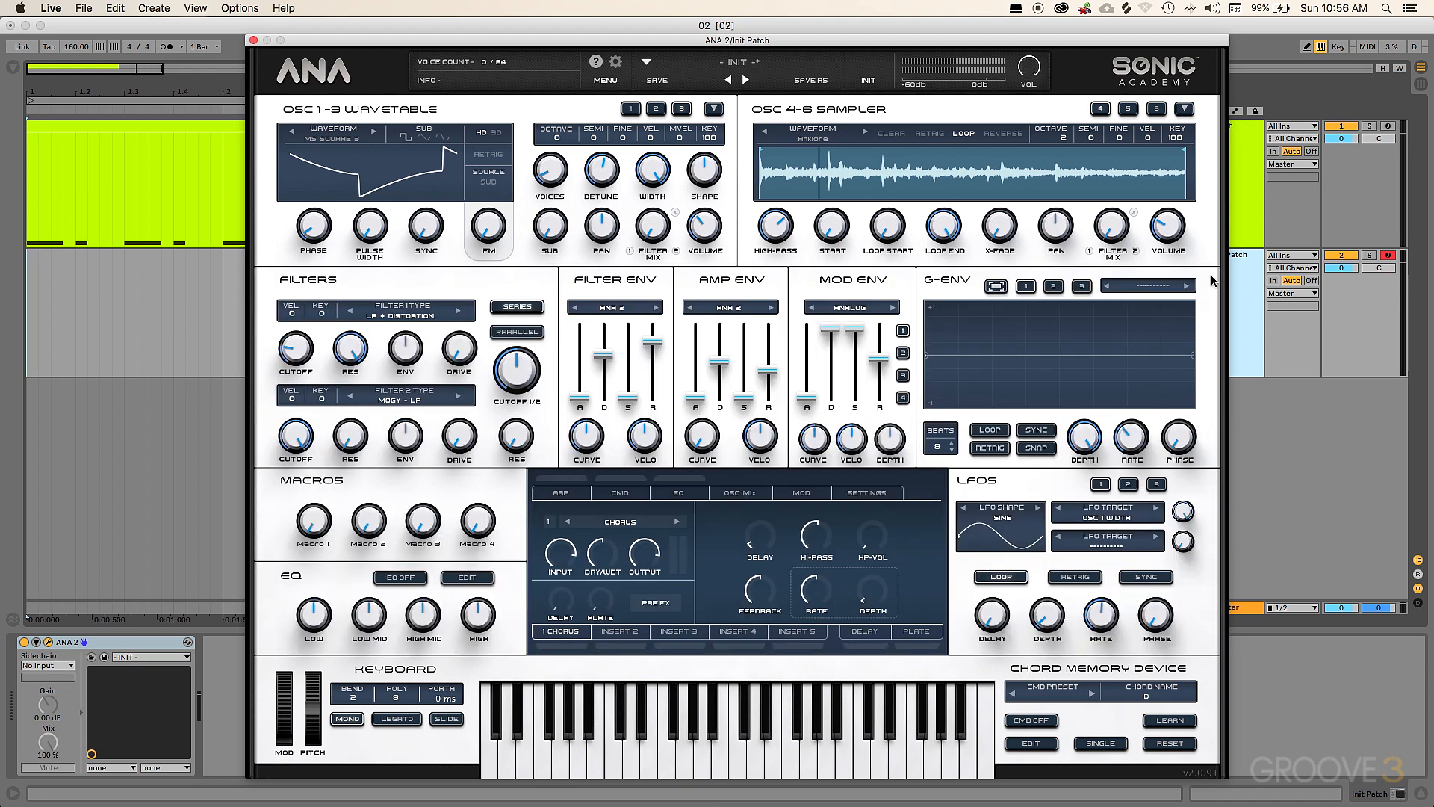
Step: Raise LFO 1's depth and rate with tempo sync turned on
drag(1054, 610, 1063, 467)
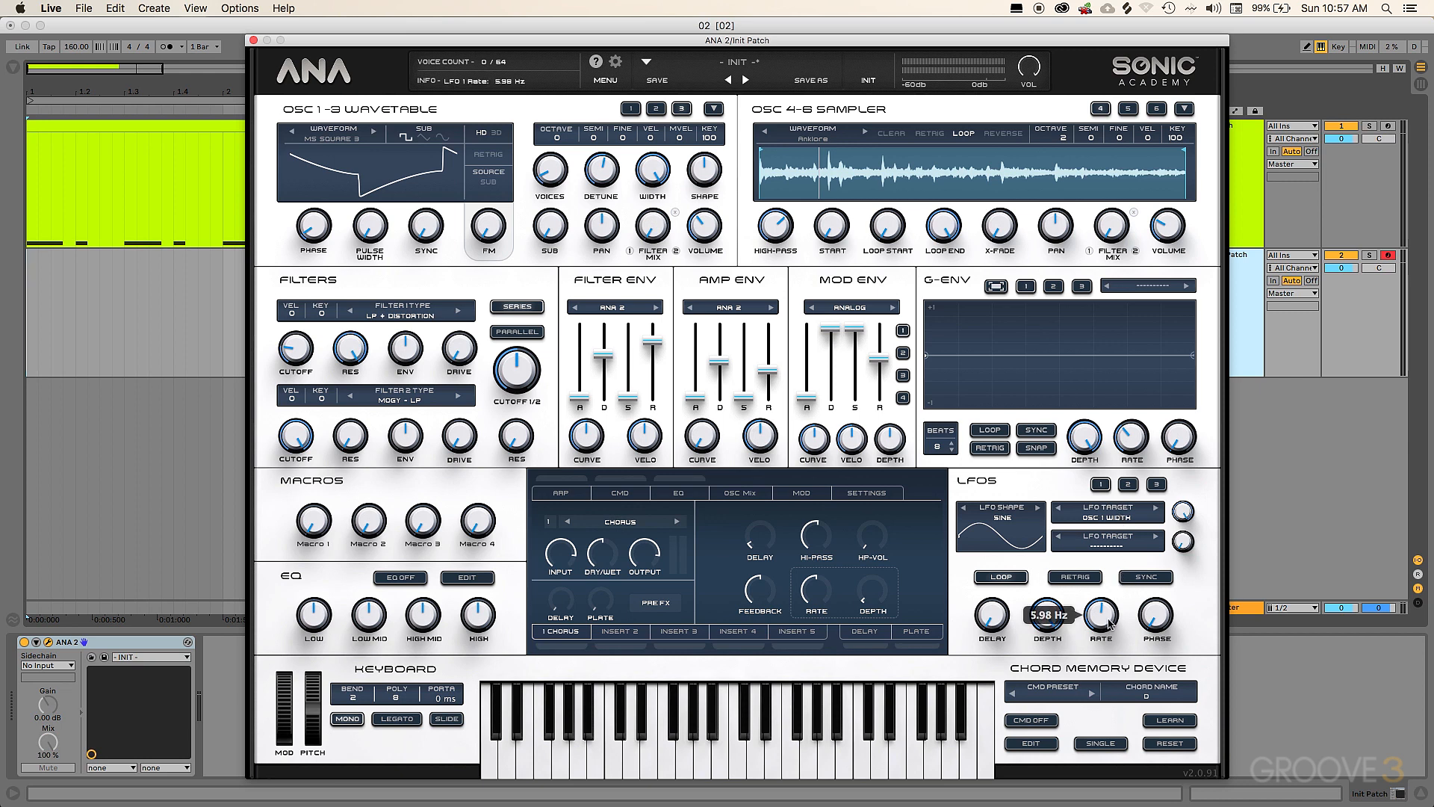
click(1146, 577)
drag(1105, 616, 1125, 485)
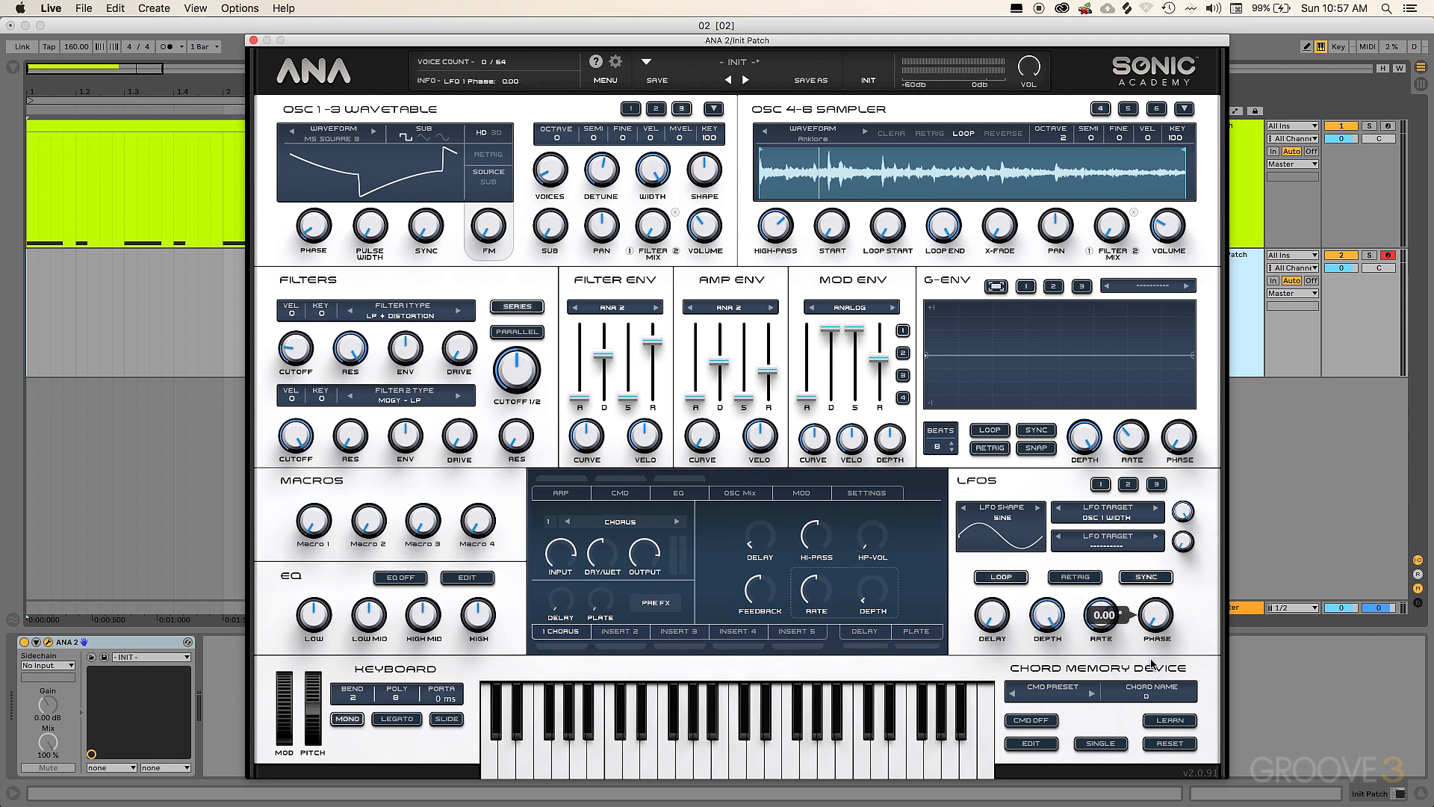
Step: Bring up Osc 1's settings and solo it in the oscillator mixer
click(629, 109)
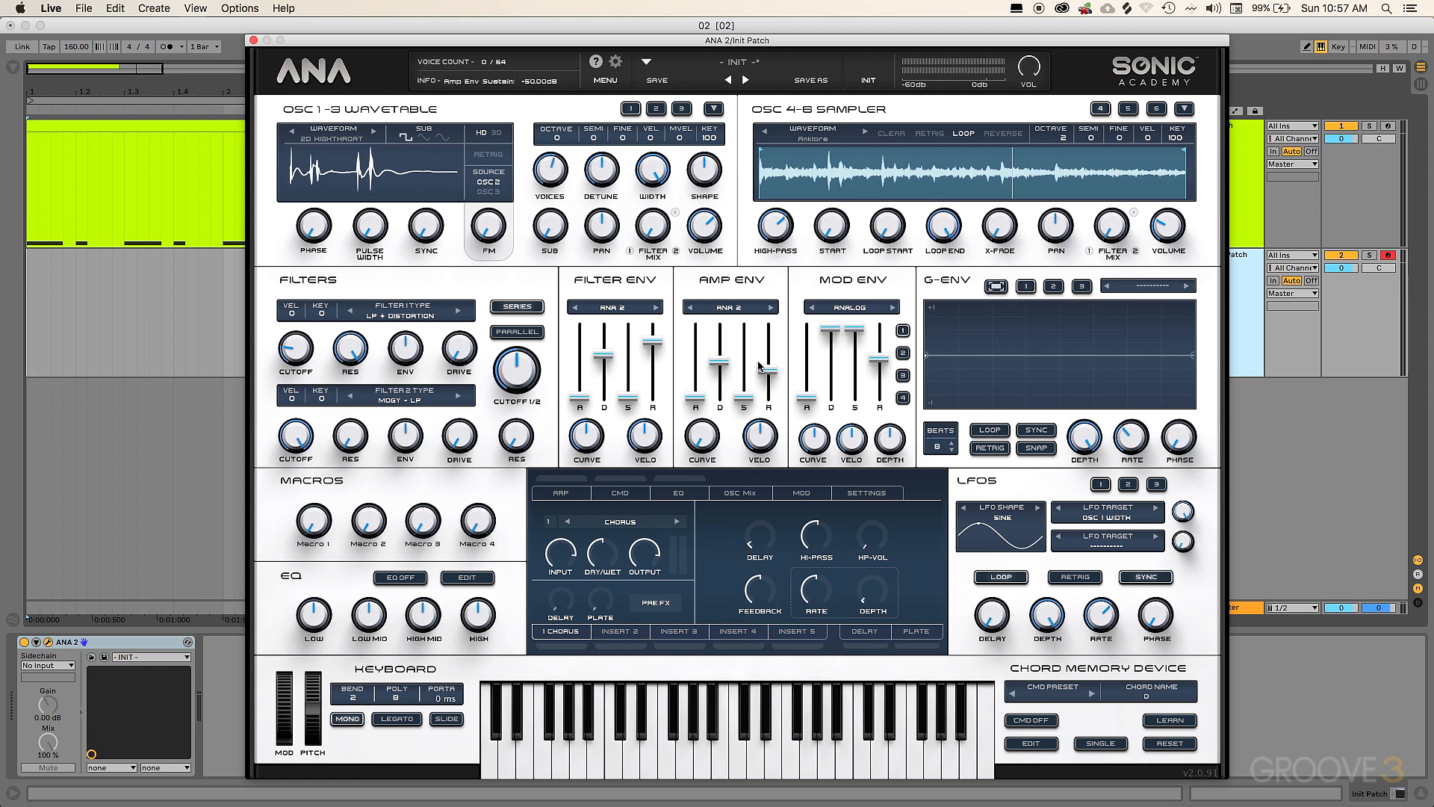
click(743, 495)
click(586, 602)
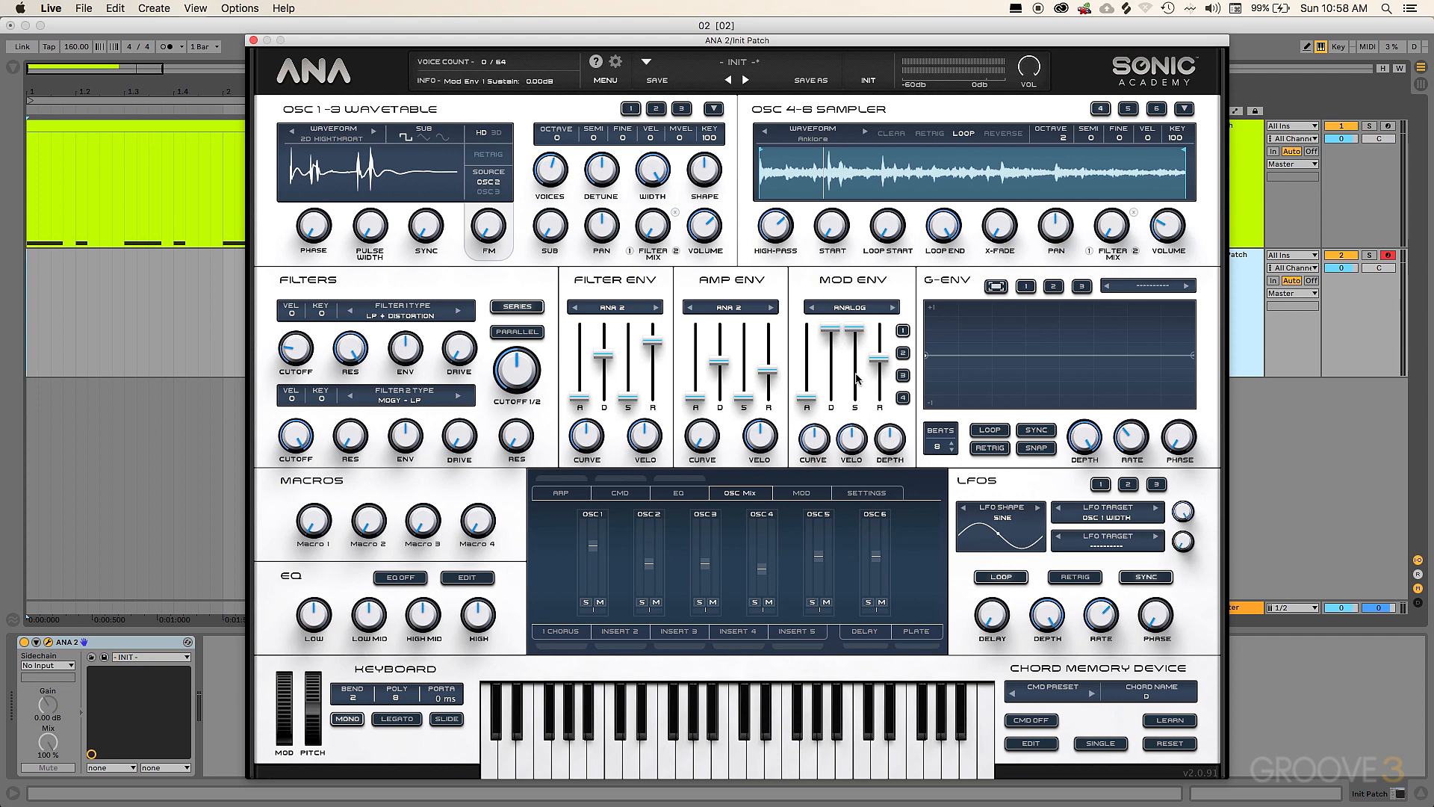
Step: Set Mod Env 1's sustain and release to minimum and shorten its decay to almost nothing
drag(854, 329, 879, 397)
drag(832, 326, 832, 389)
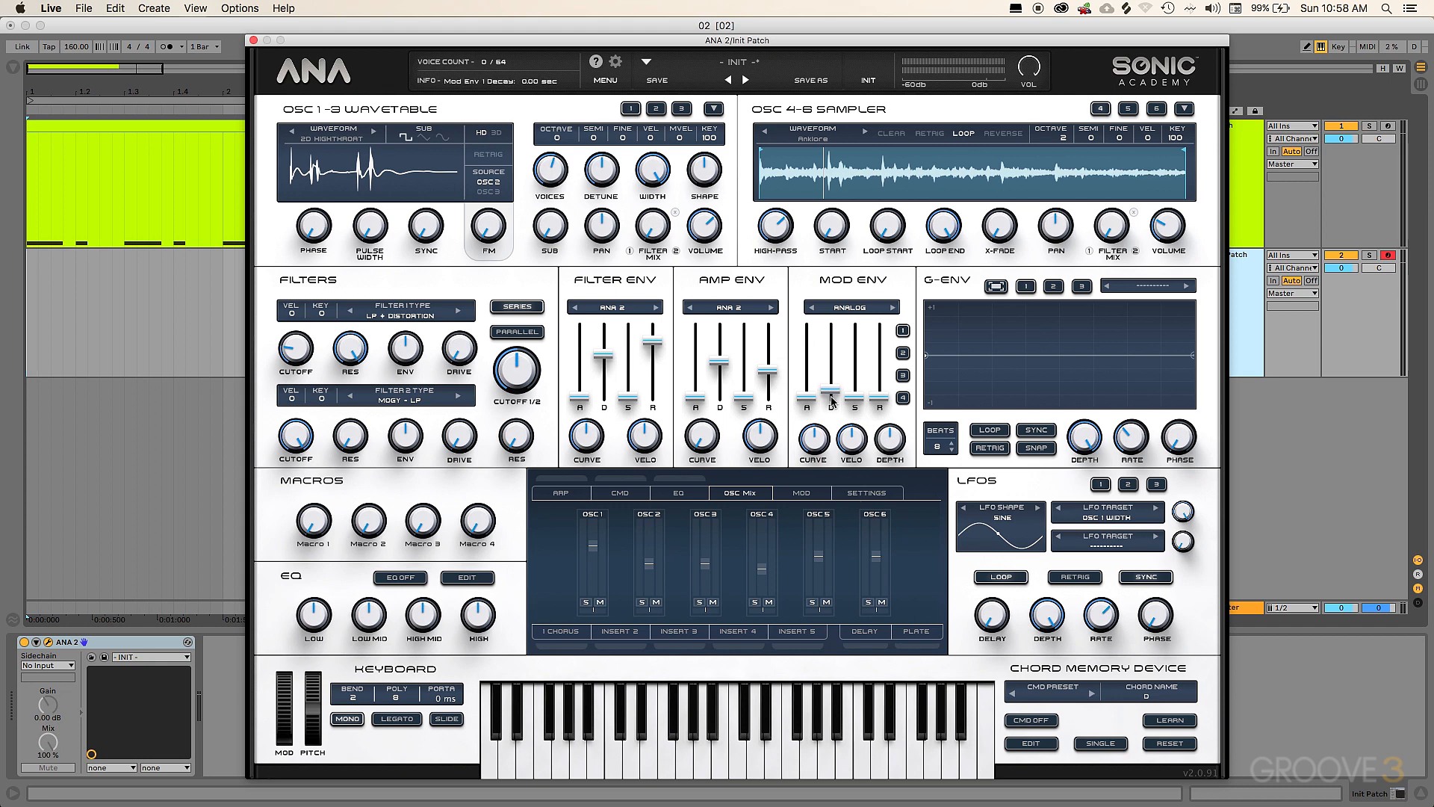
Step: Assign Mod Env 1 as the source of the second, third and fourth mod matrix slots
click(818, 494)
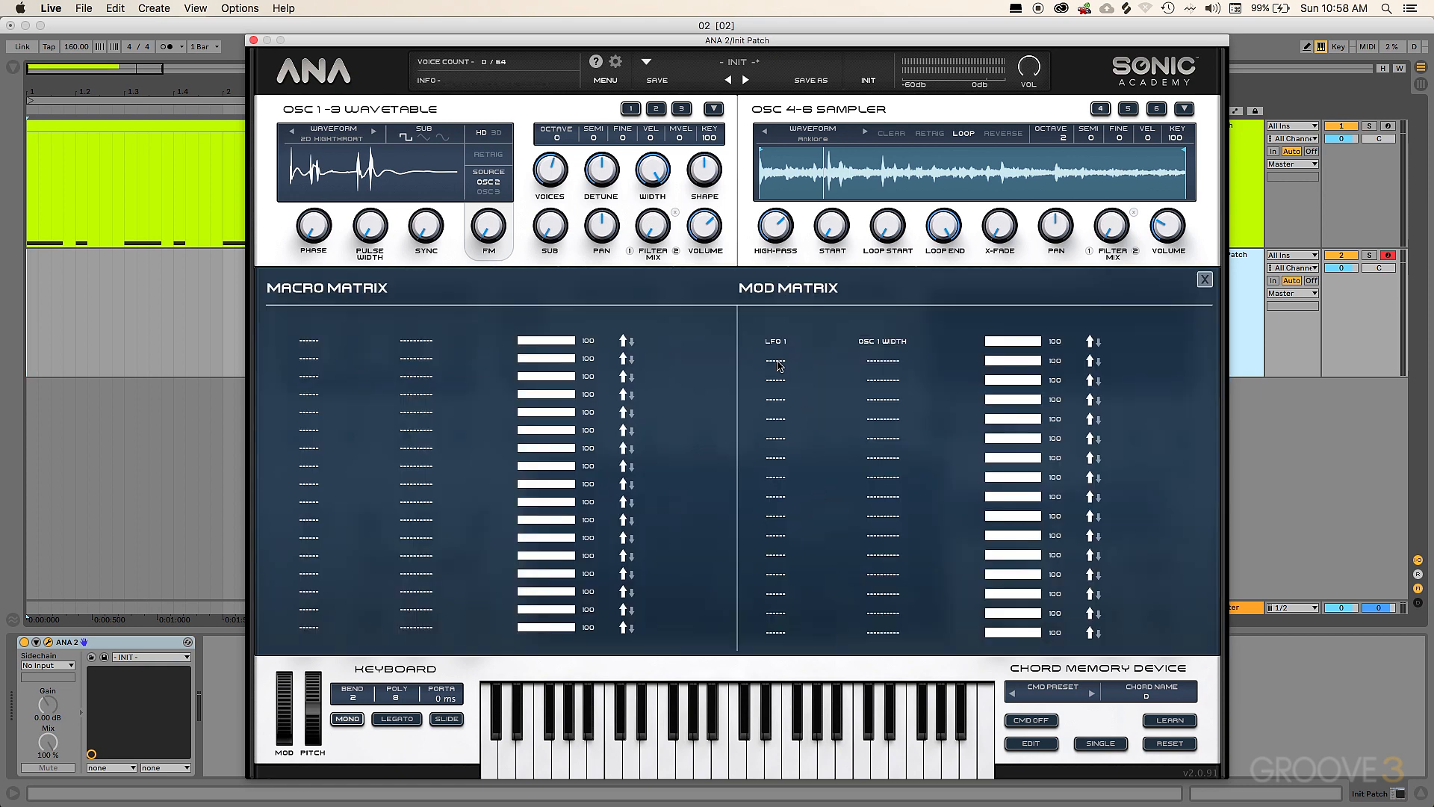
click(777, 363)
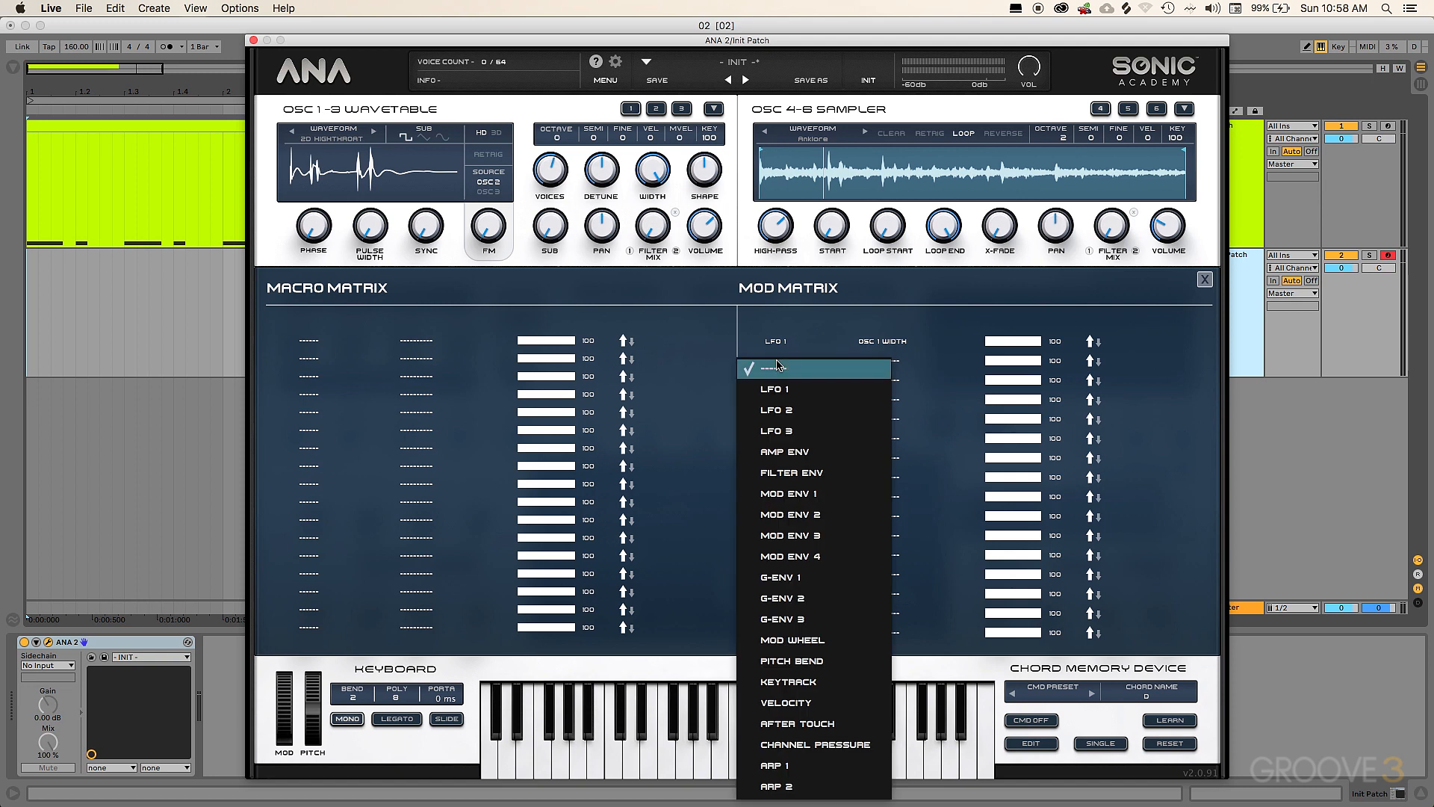
click(804, 499)
click(780, 380)
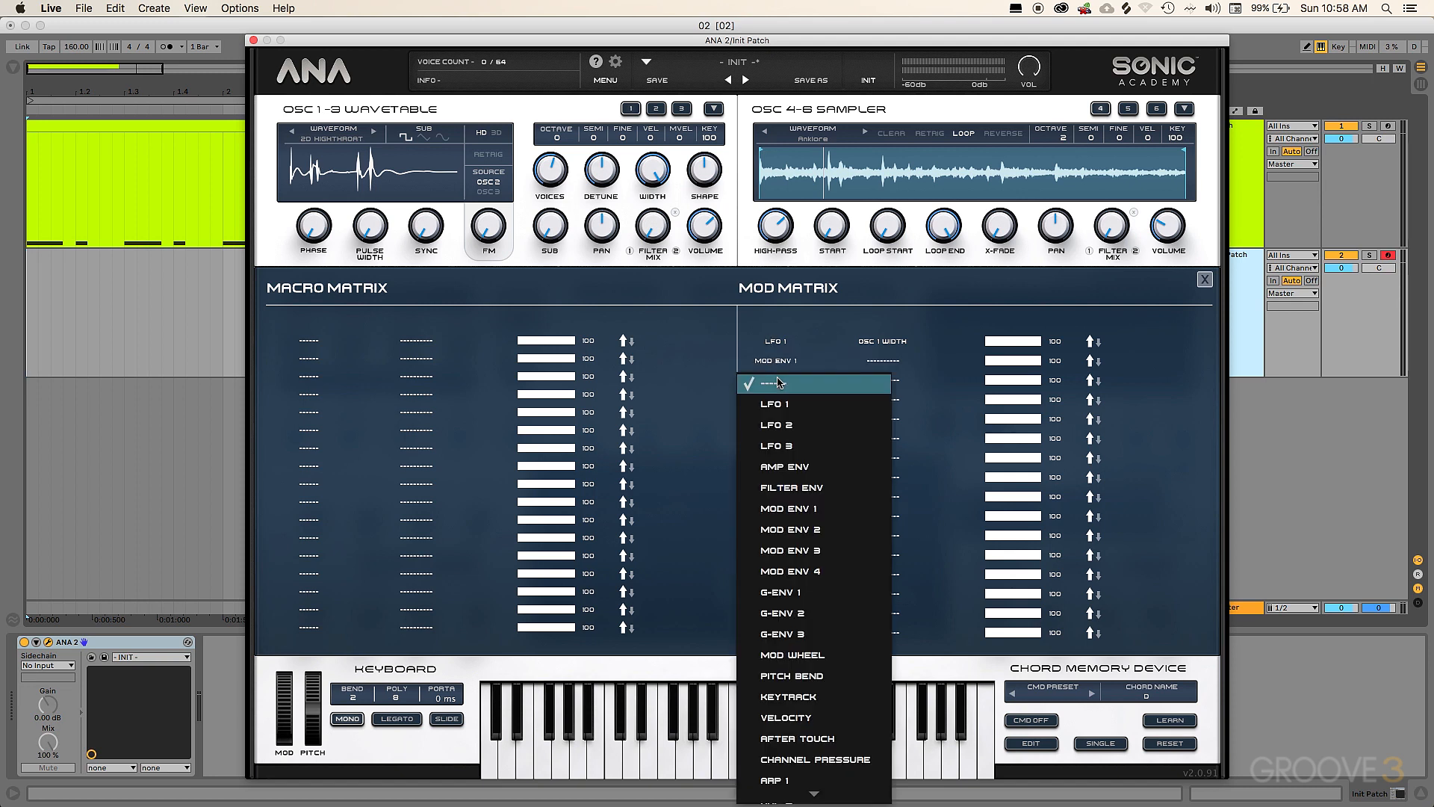
click(803, 514)
click(779, 401)
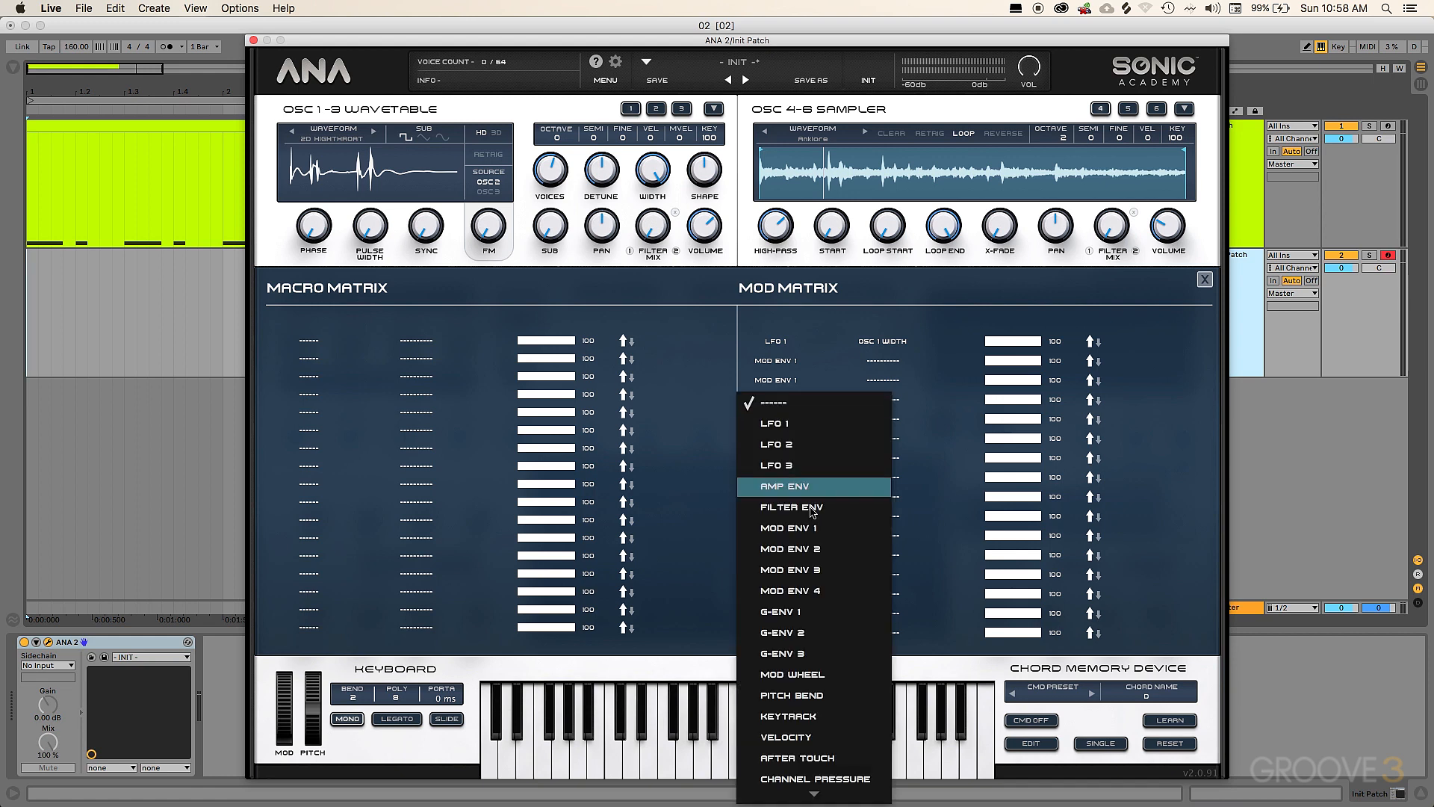
click(815, 531)
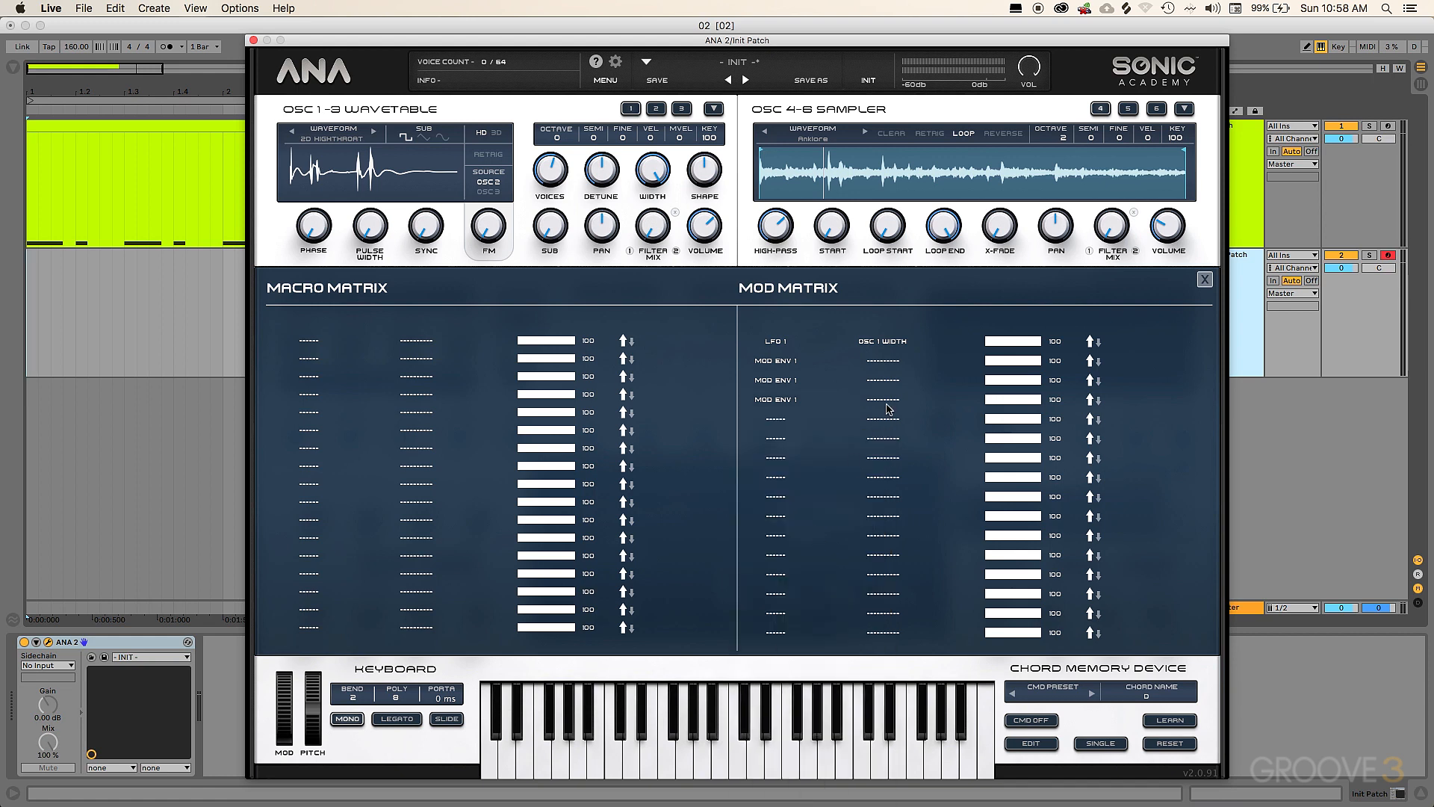
Step: Route the three Mod Env 1 slots in the mod matrix to the coarse pitch of Osc 1, Osc 2 and Osc 3
click(884, 364)
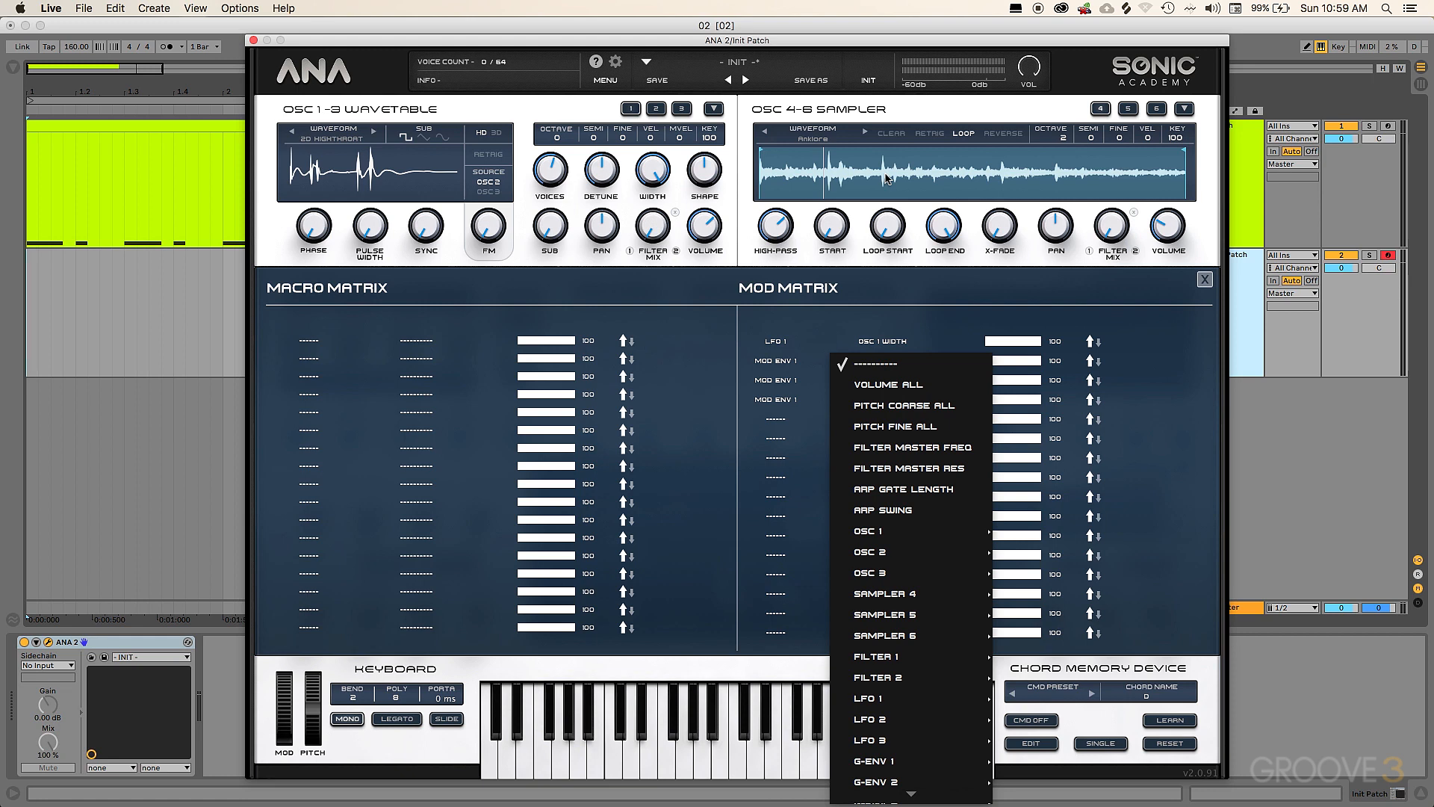
mouse_move(912, 543)
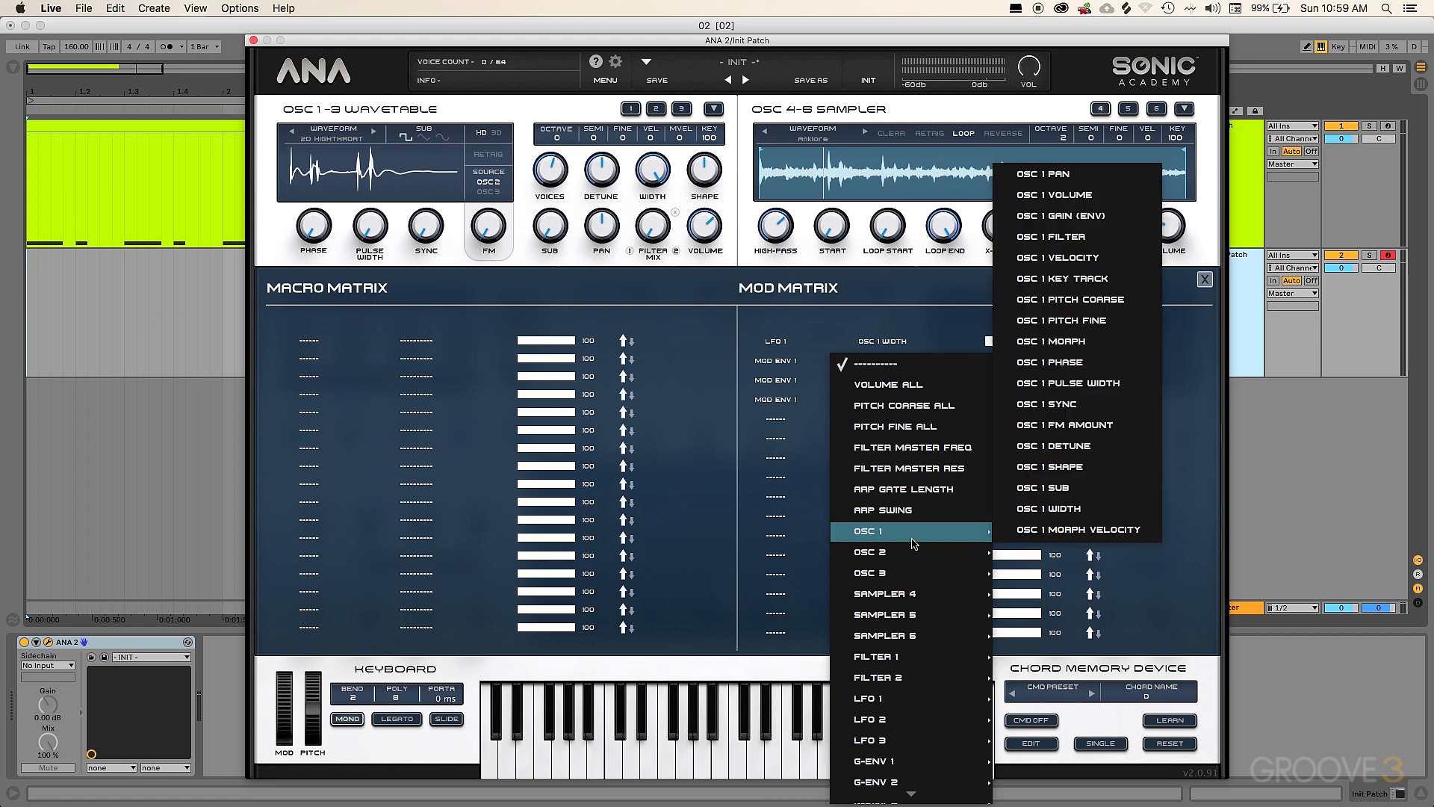
click(1040, 299)
click(883, 380)
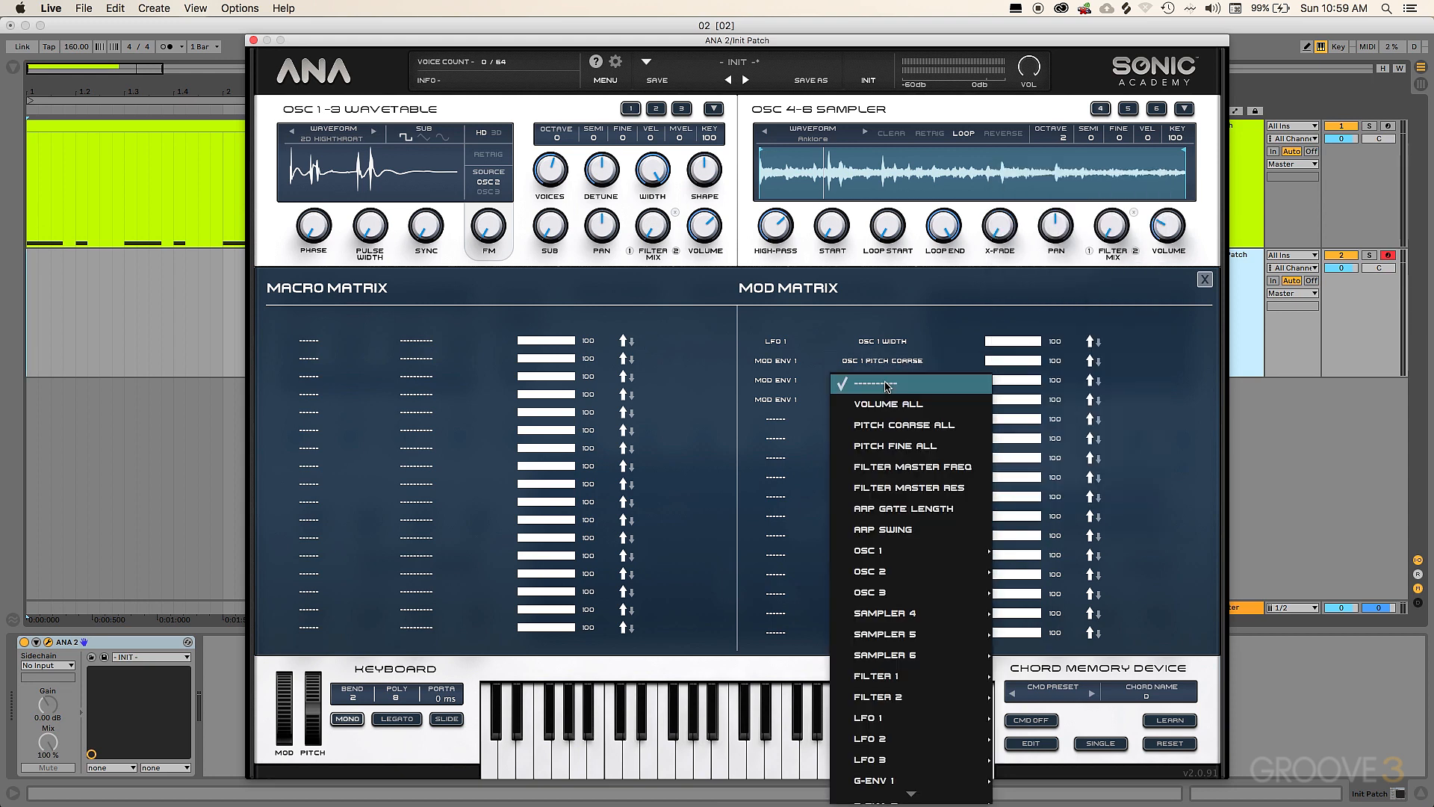
mouse_move(887, 576)
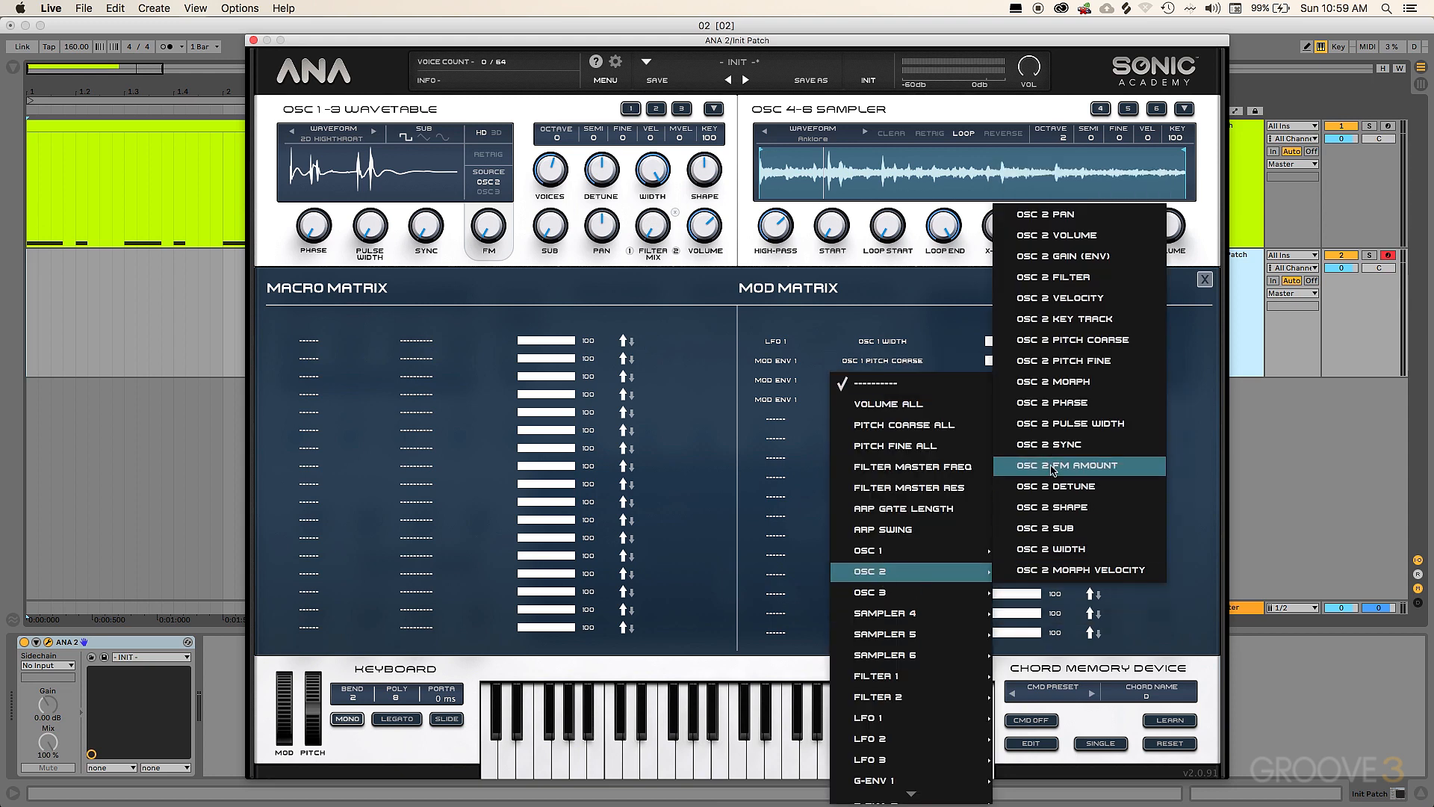
click(1050, 340)
click(884, 400)
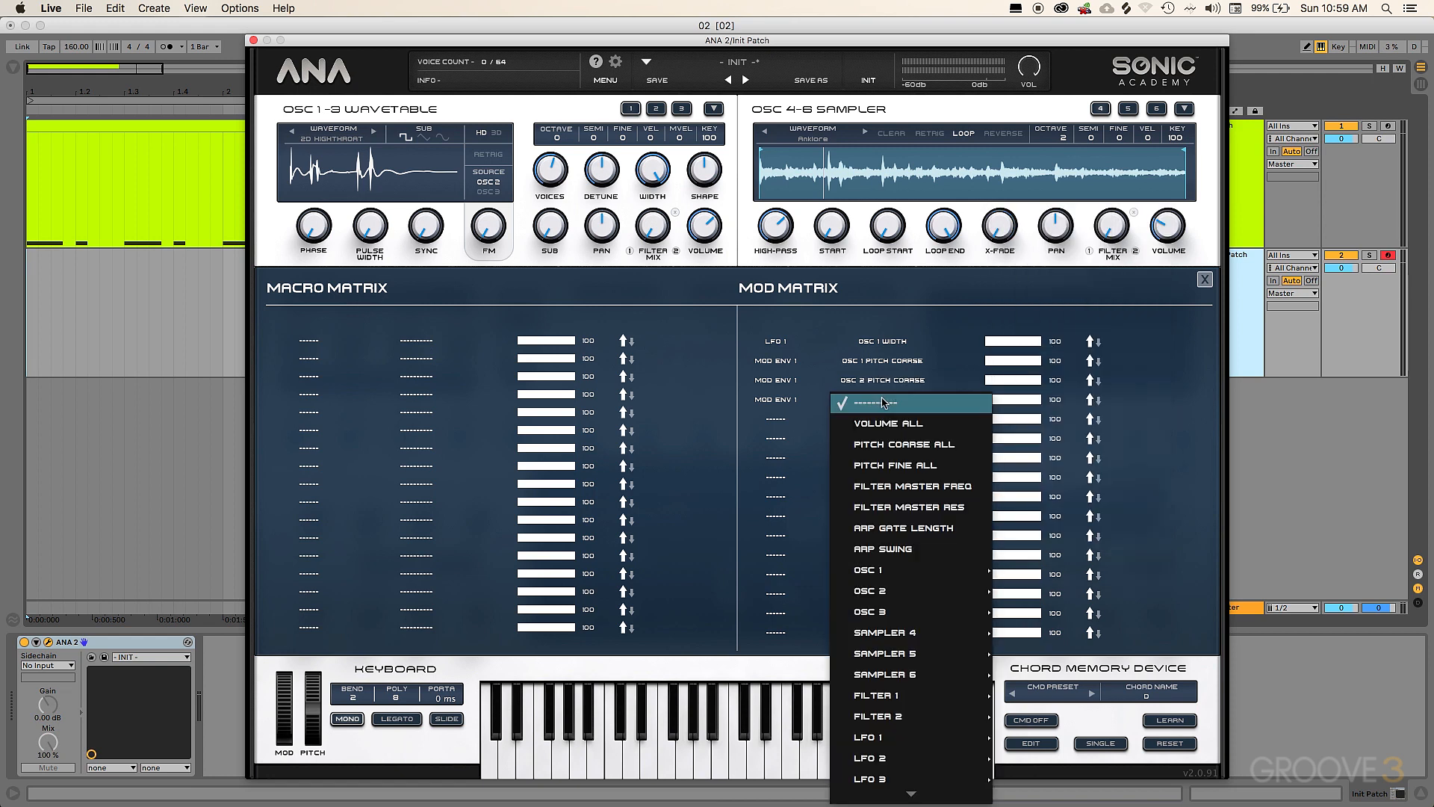
mouse_move(887, 611)
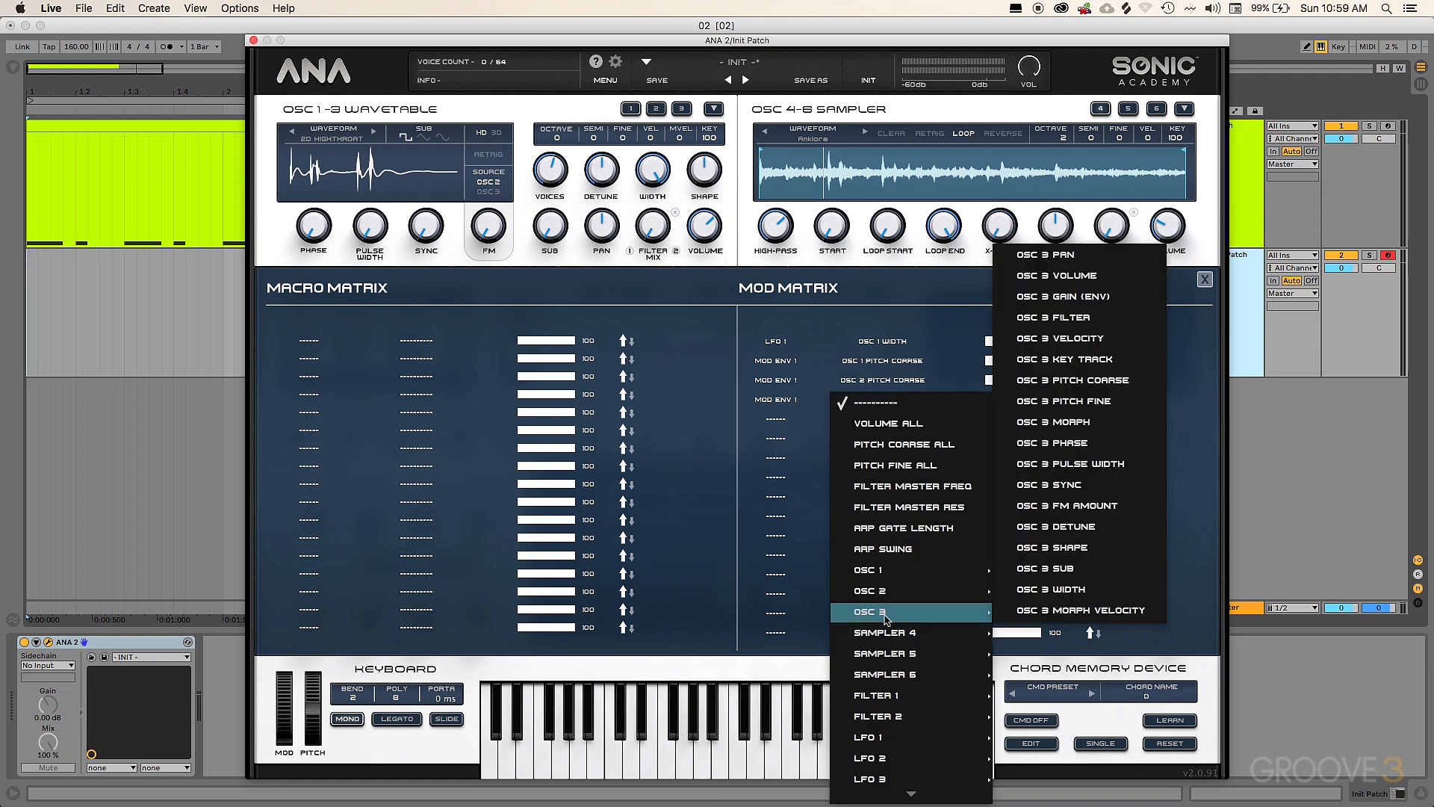
click(1055, 386)
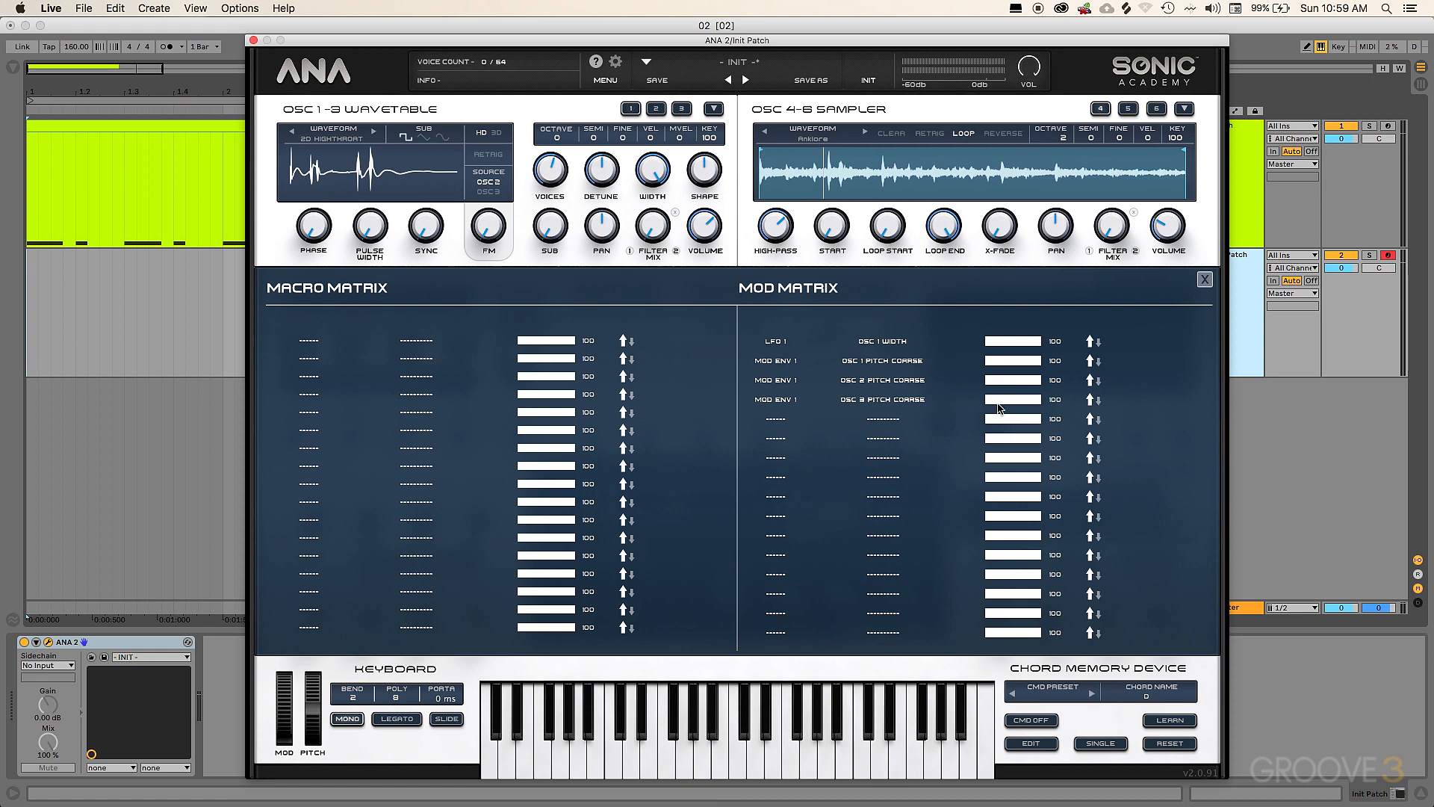
click(1205, 279)
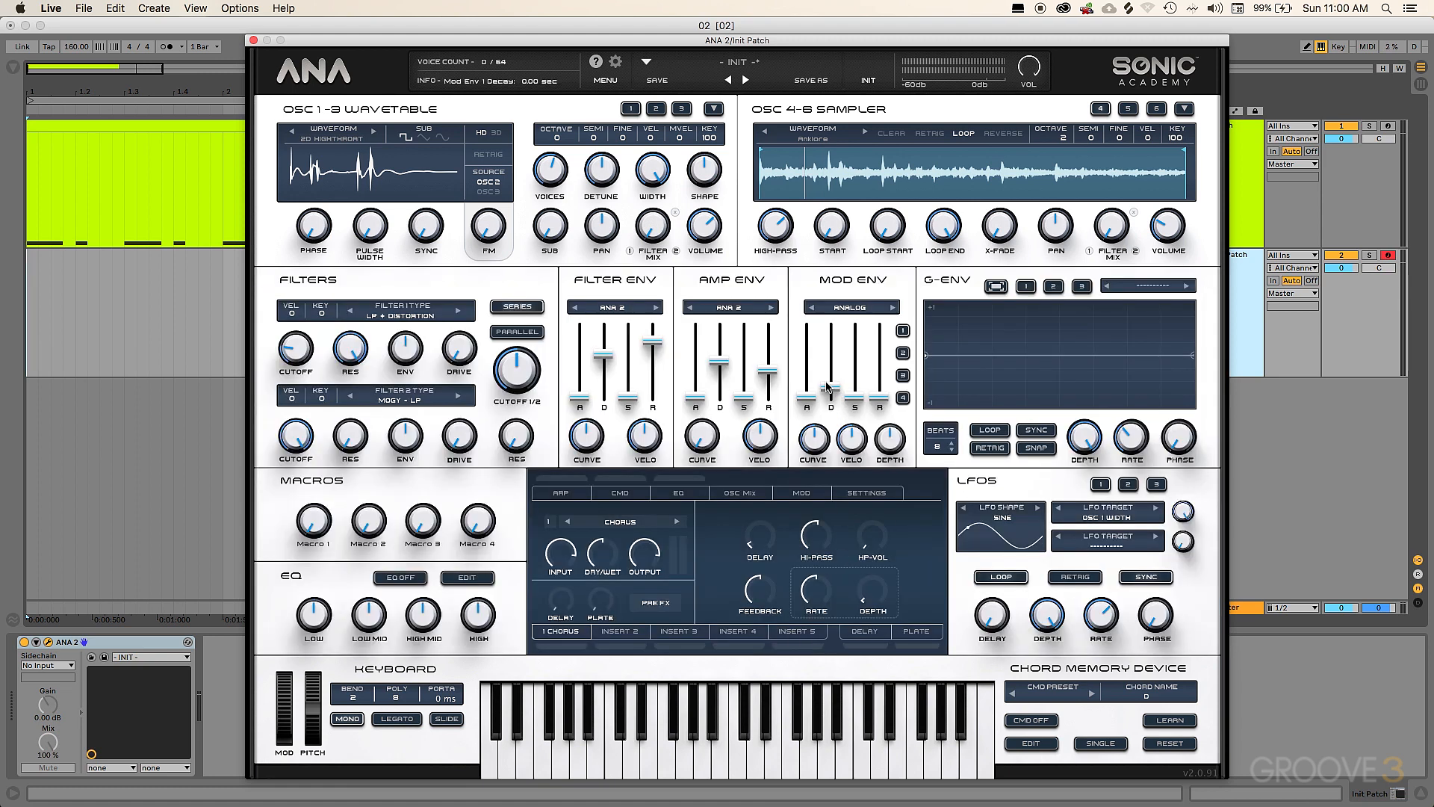
Step: Adjust Mod Env 1's depth and lengthen its decay slightly
mouse_move(888, 442)
drag(887, 442, 925, 618)
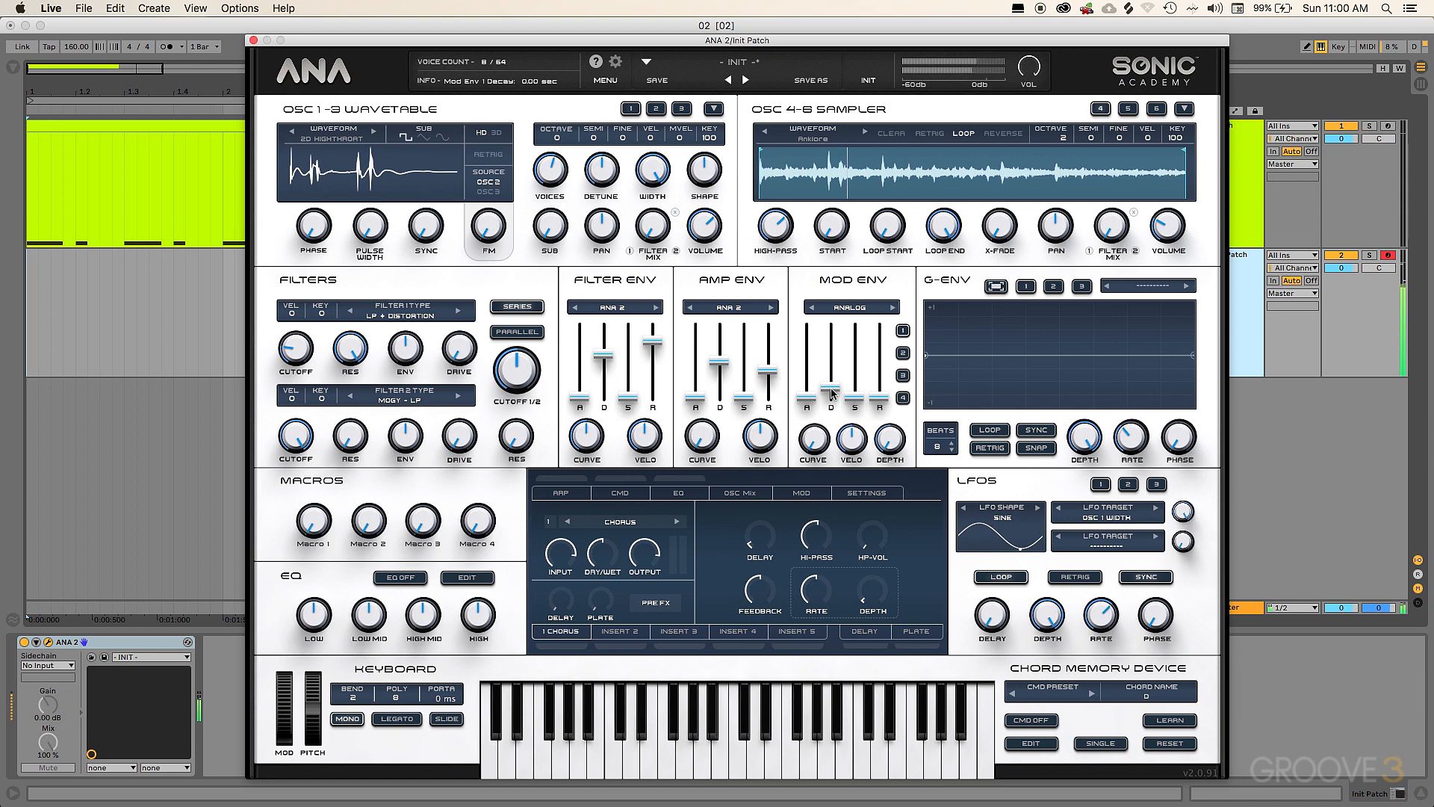
drag(833, 393, 833, 390)
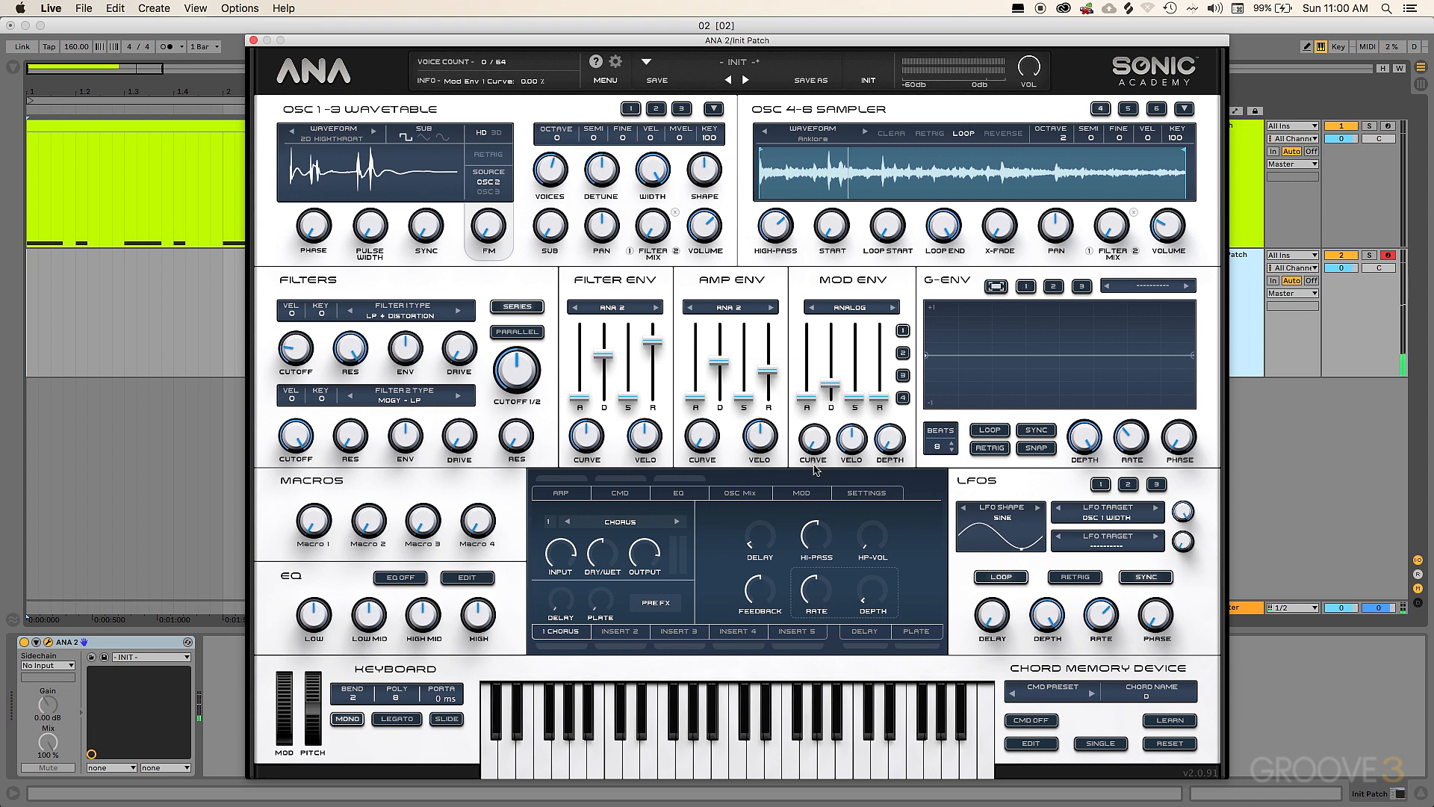
Step: Switch the direction of the three Mod Env 1 pitch slots in the mod matrix to downward
click(803, 494)
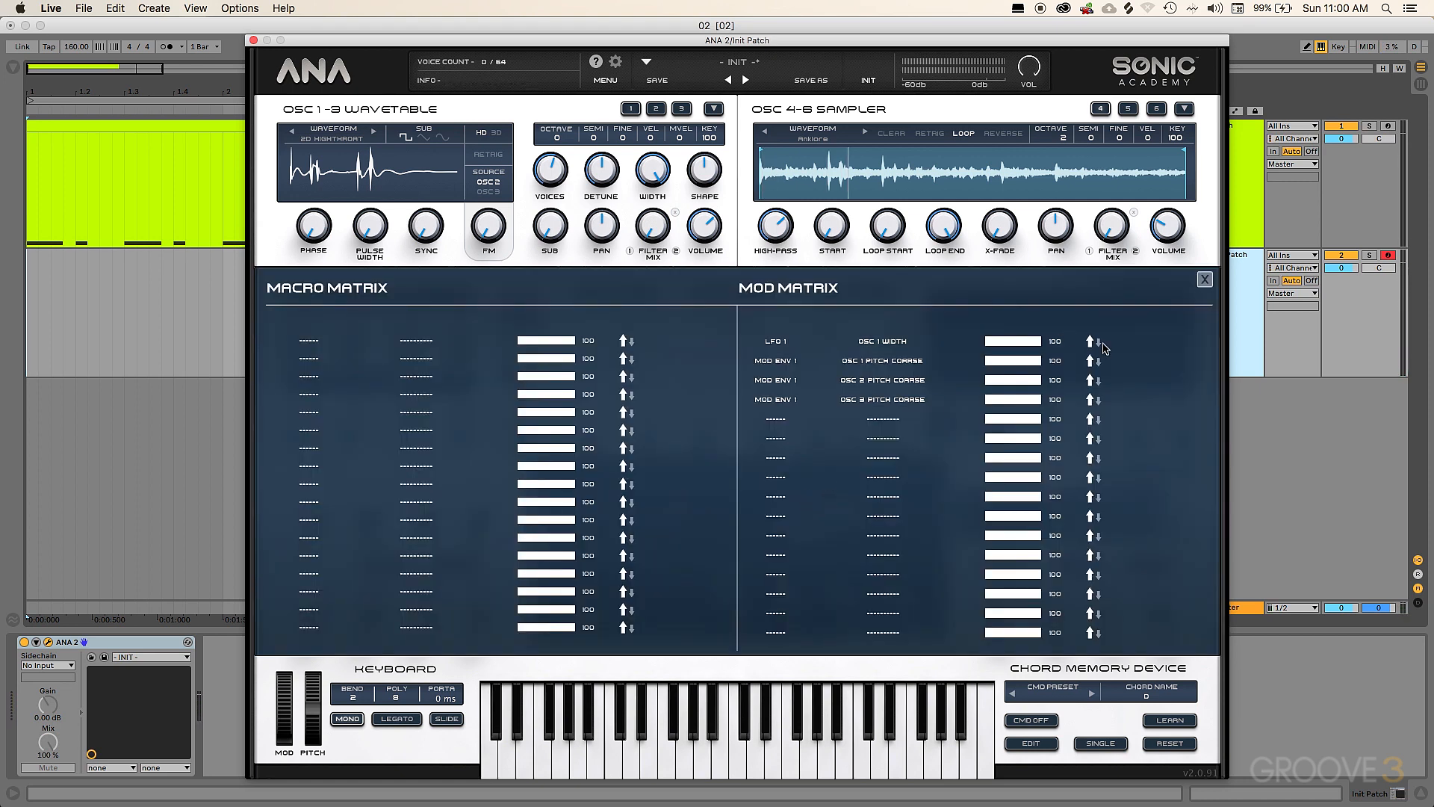
click(1098, 361)
click(1098, 381)
click(1098, 401)
click(1206, 280)
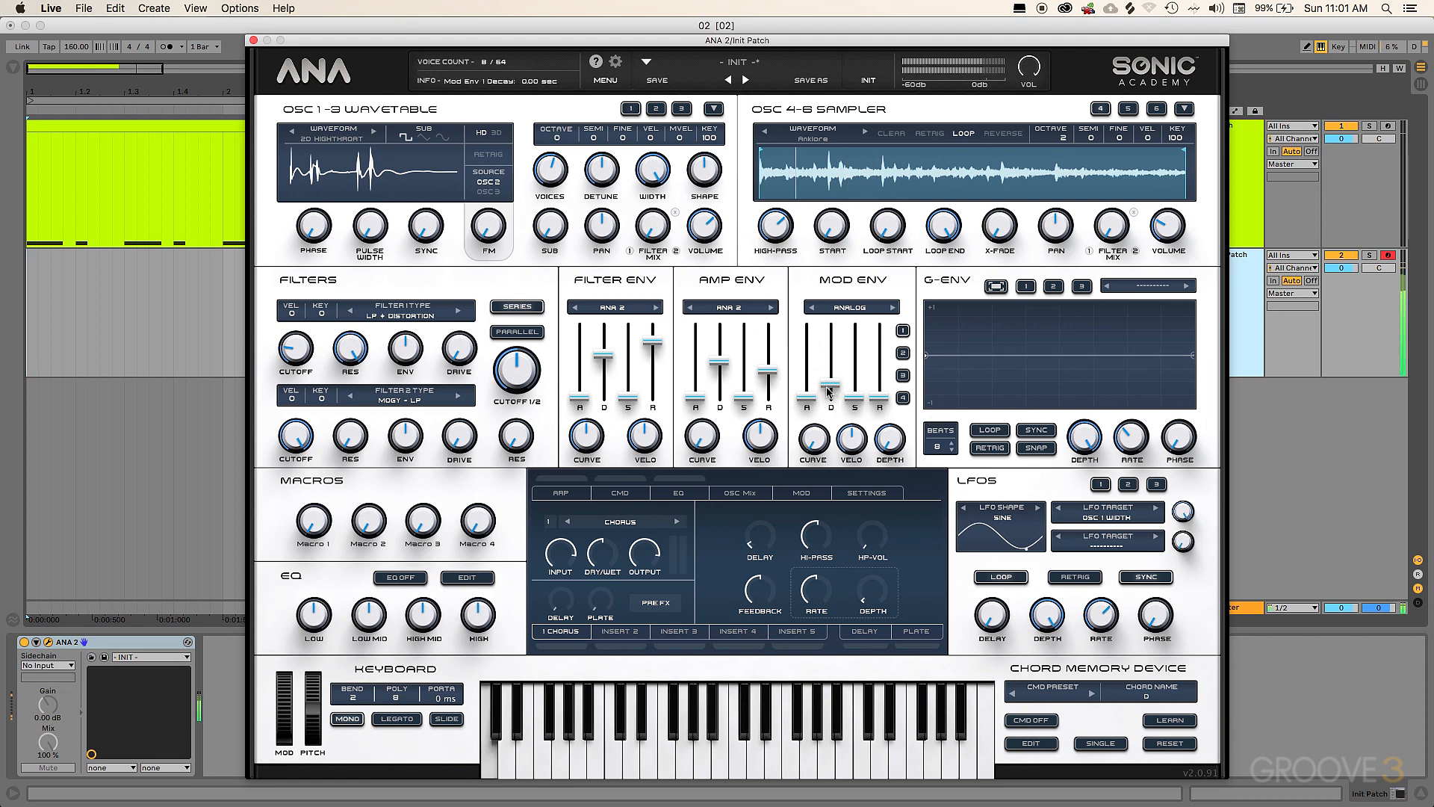
Step: Fine-tune Mod Env 1's decay to a very short setting just above minimum
drag(827, 389, 832, 401)
drag(832, 391, 831, 400)
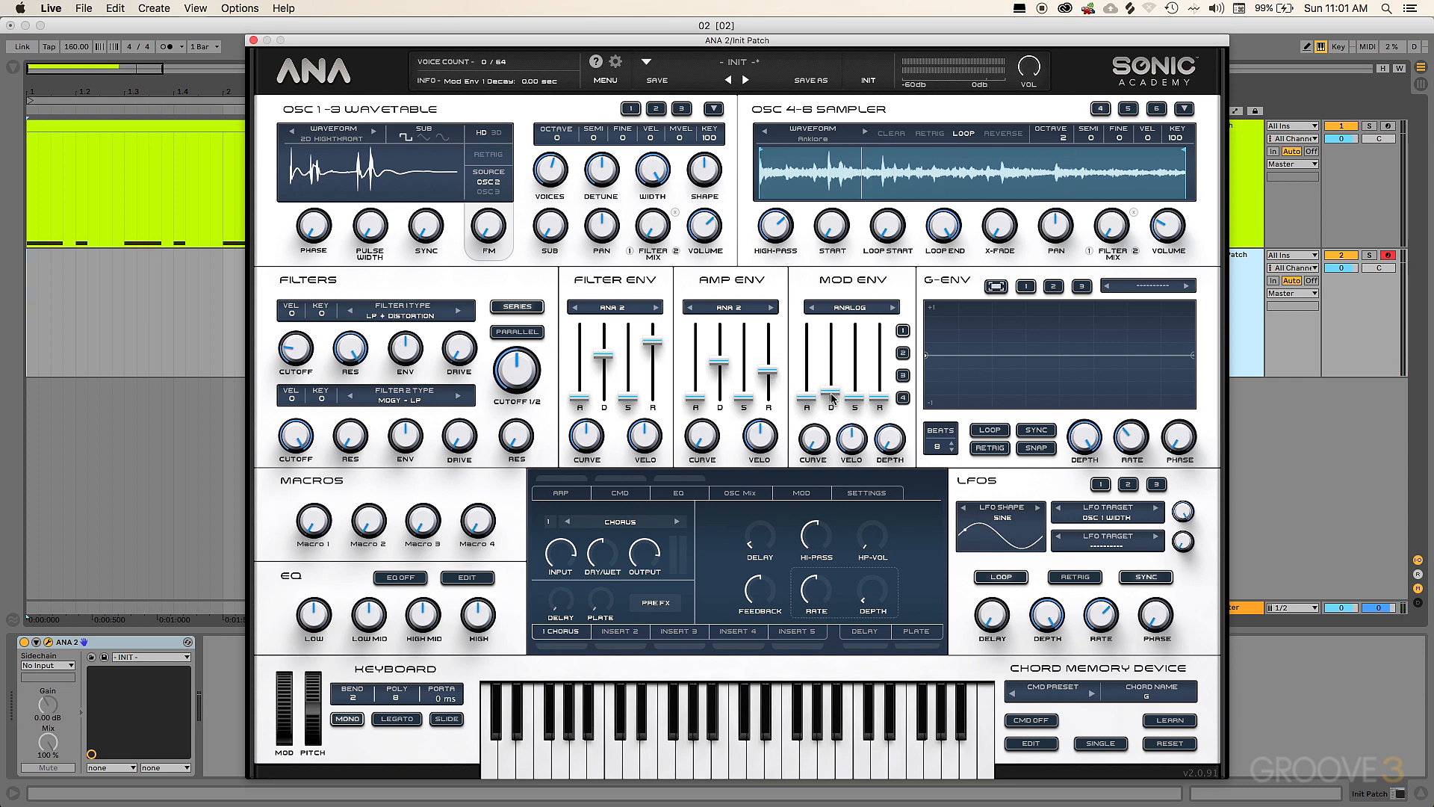
drag(832, 398, 831, 400)
drag(832, 398, 832, 398)
Step: Load the WShaper distortion in the first insert effect slot and raise its drive
click(564, 632)
click(628, 526)
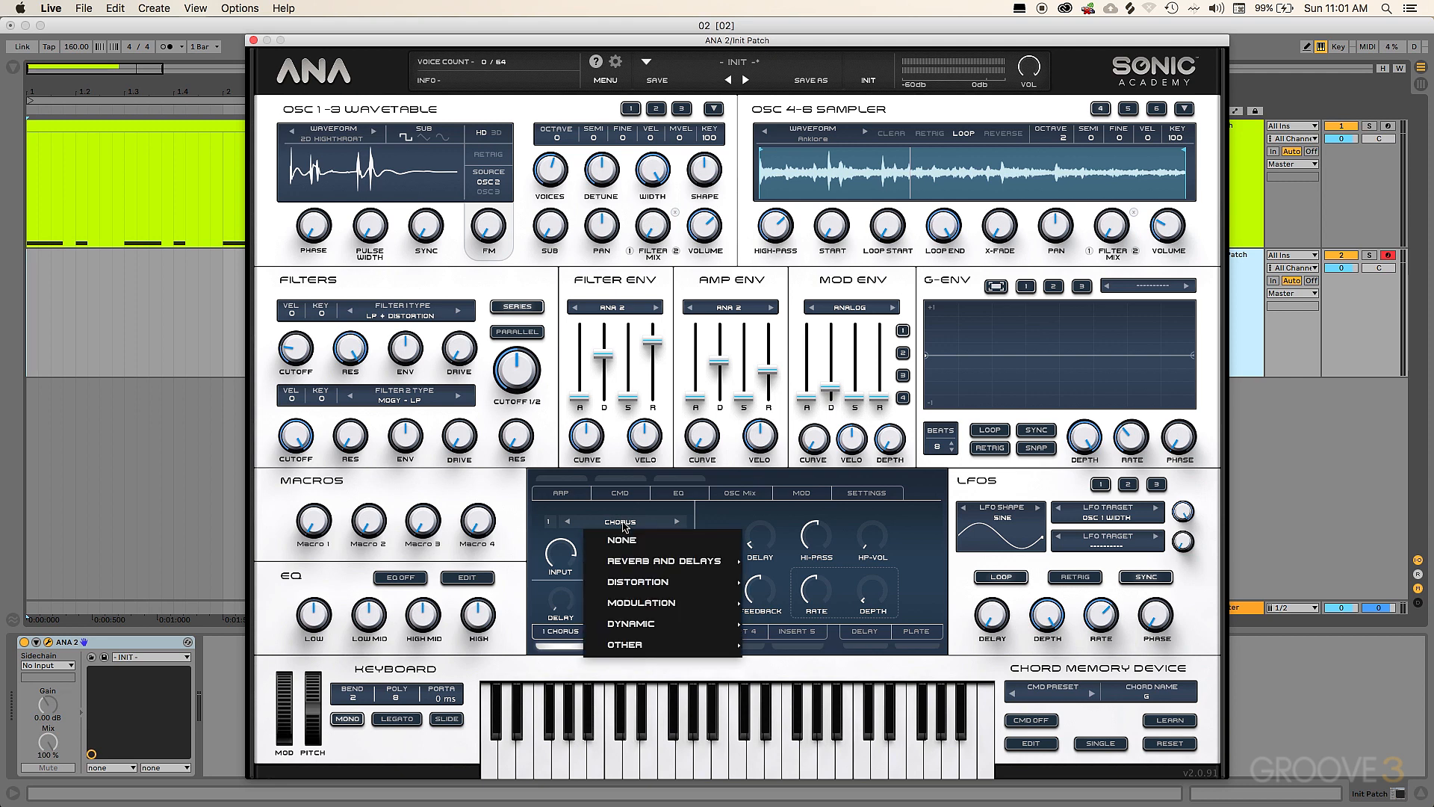
mouse_move(647, 590)
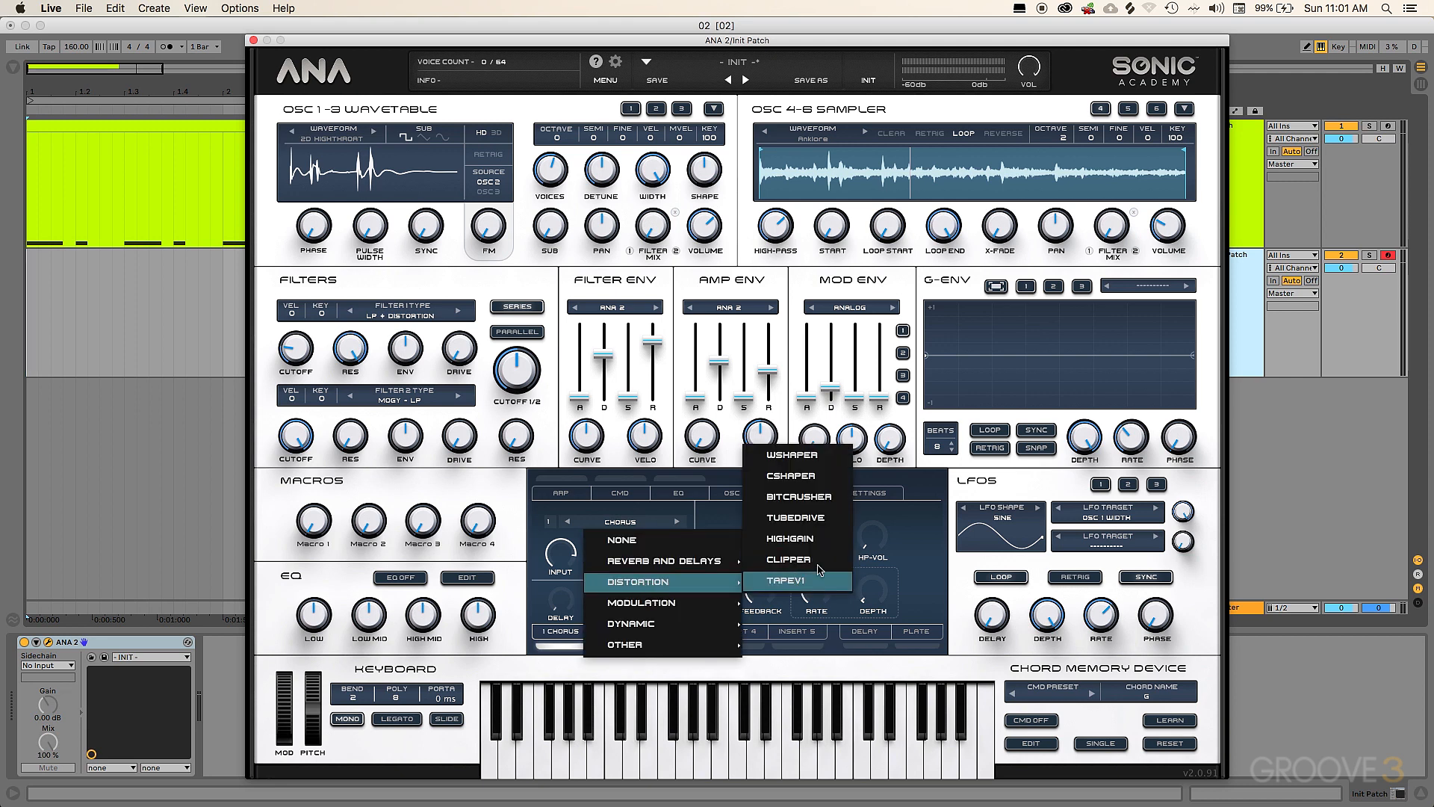
click(794, 456)
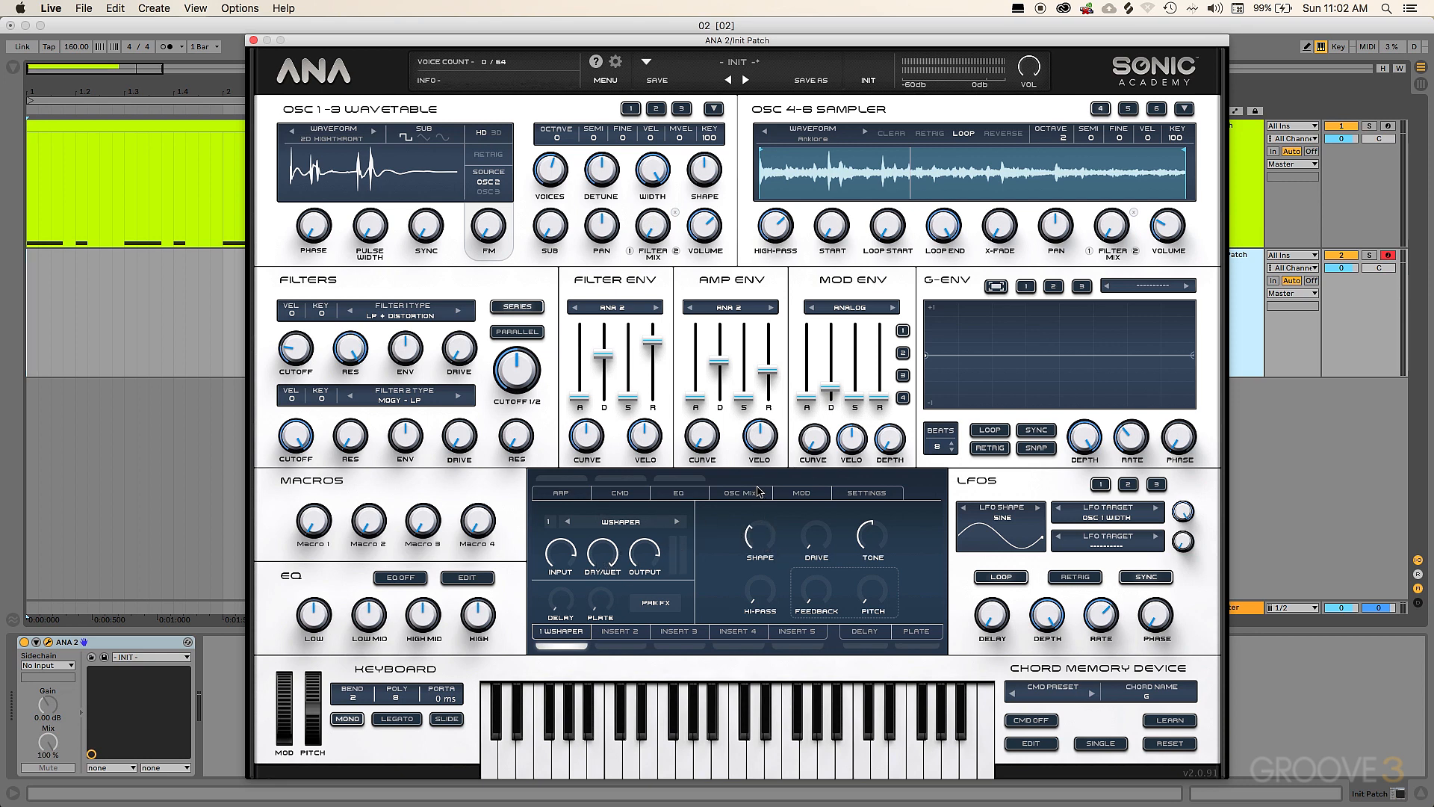
drag(815, 542, 806, 482)
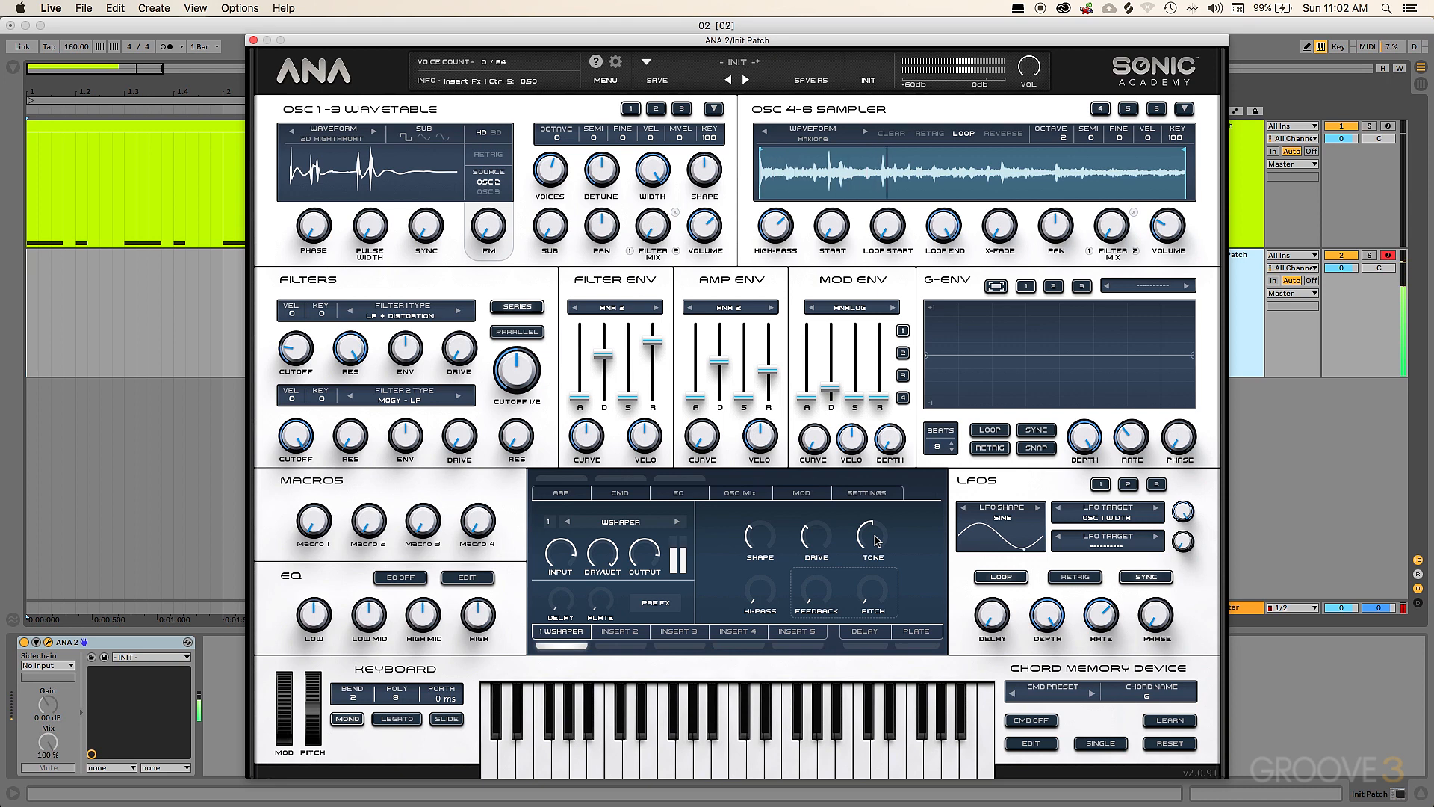
Step: Compare the patch with the WShaper bypassed and active, and lower the master volume to about -6.6 dB
click(573, 647)
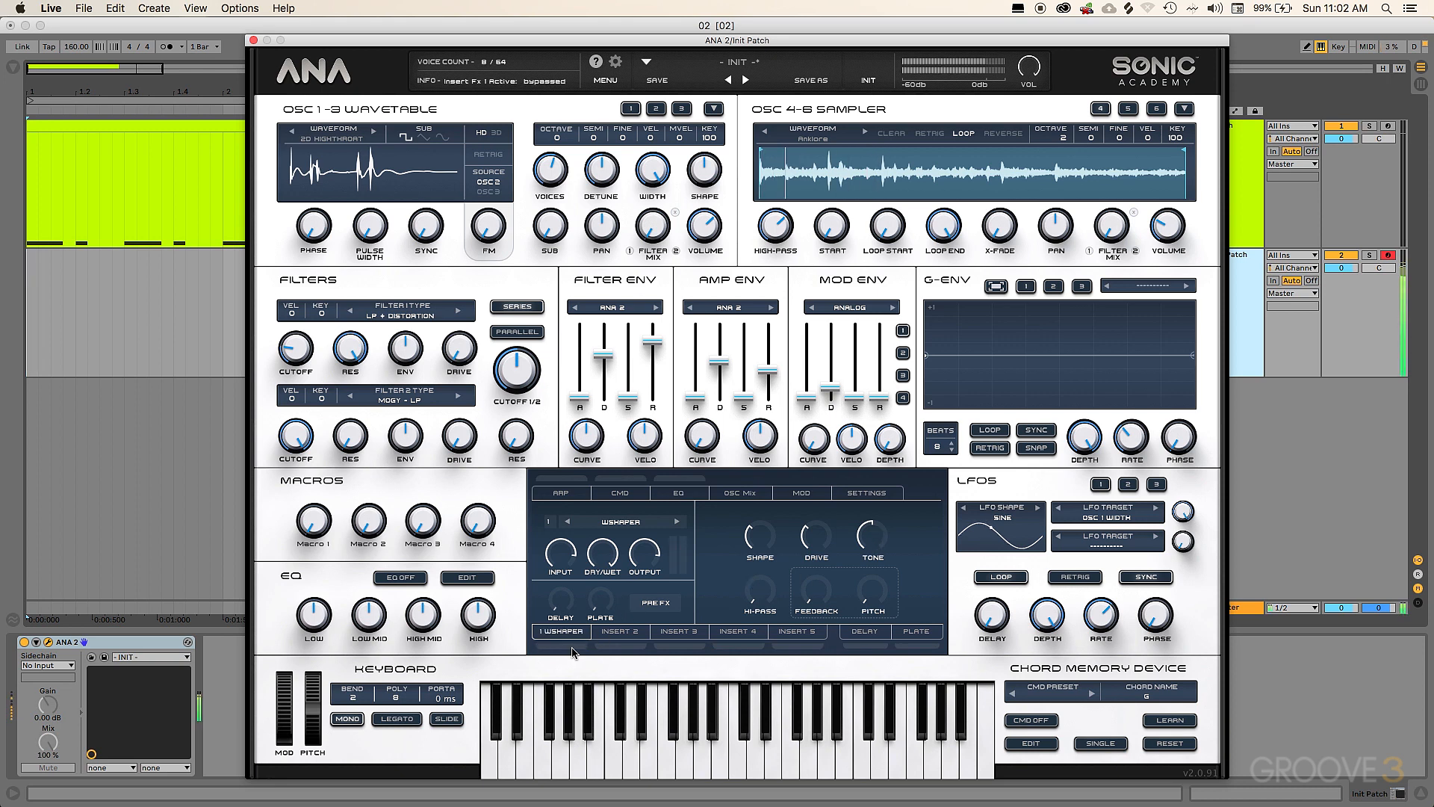
click(573, 647)
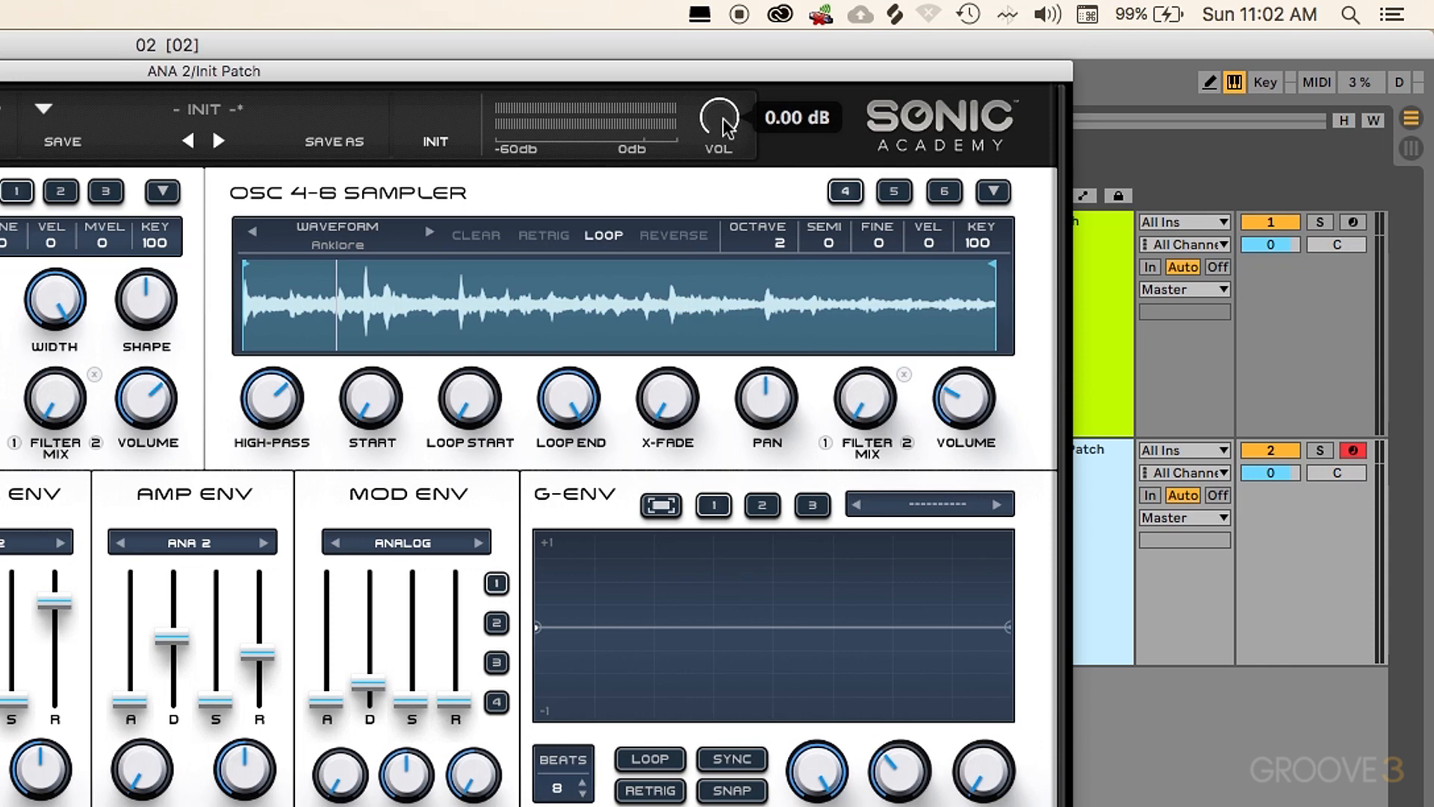
drag(1028, 69, 1031, 90)
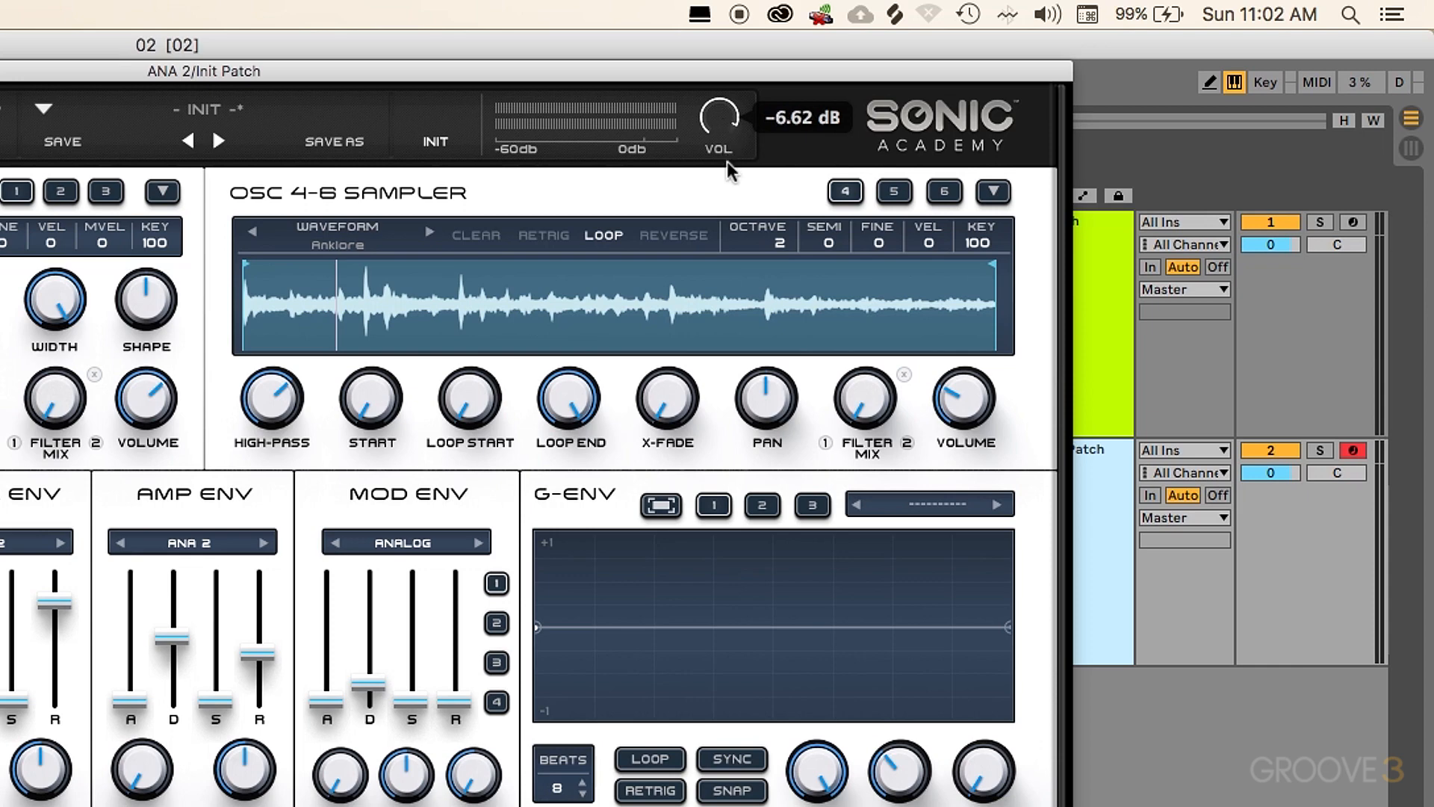
drag(727, 161, 728, 161)
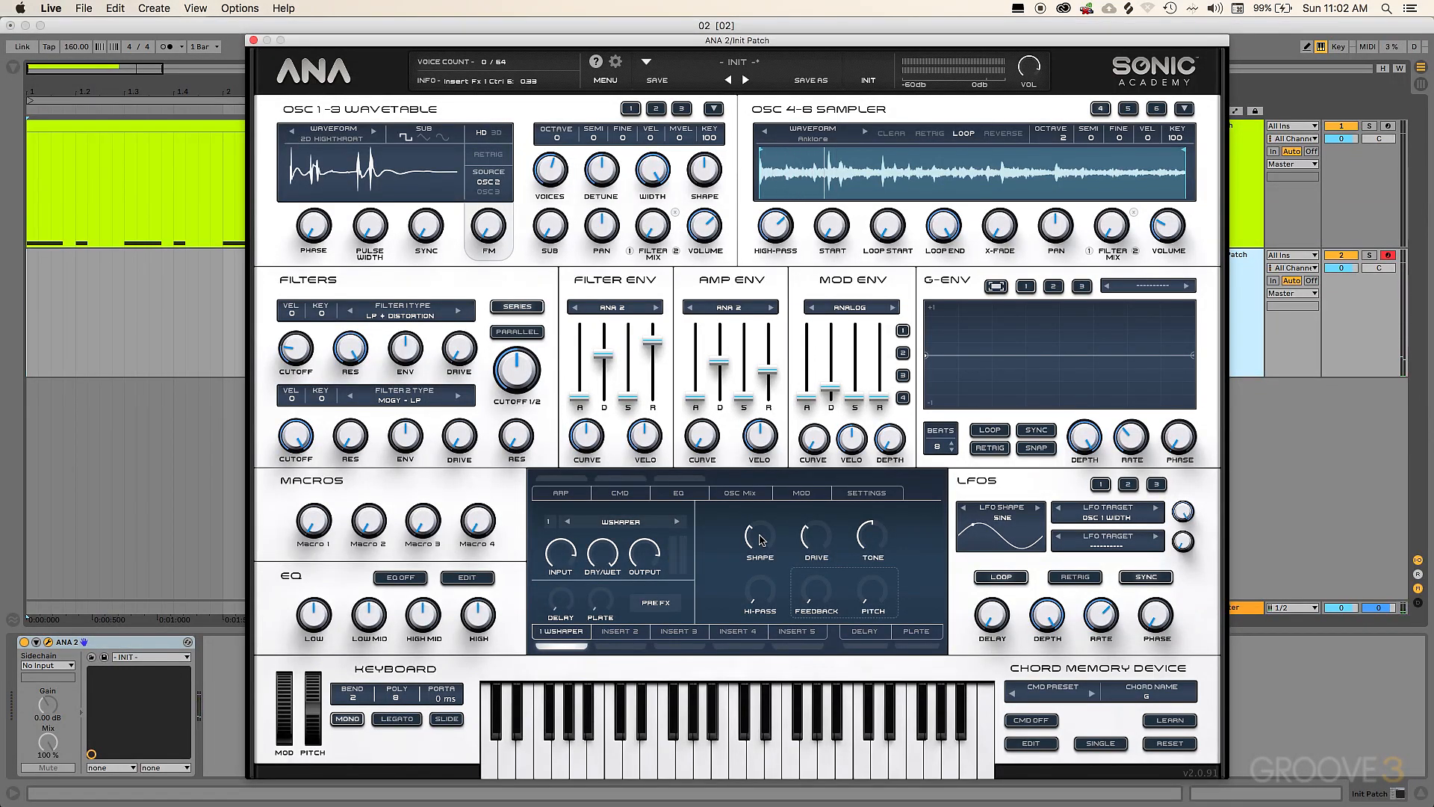
Step: Load the Verbatron reverb in the second insert effect slot
click(620, 631)
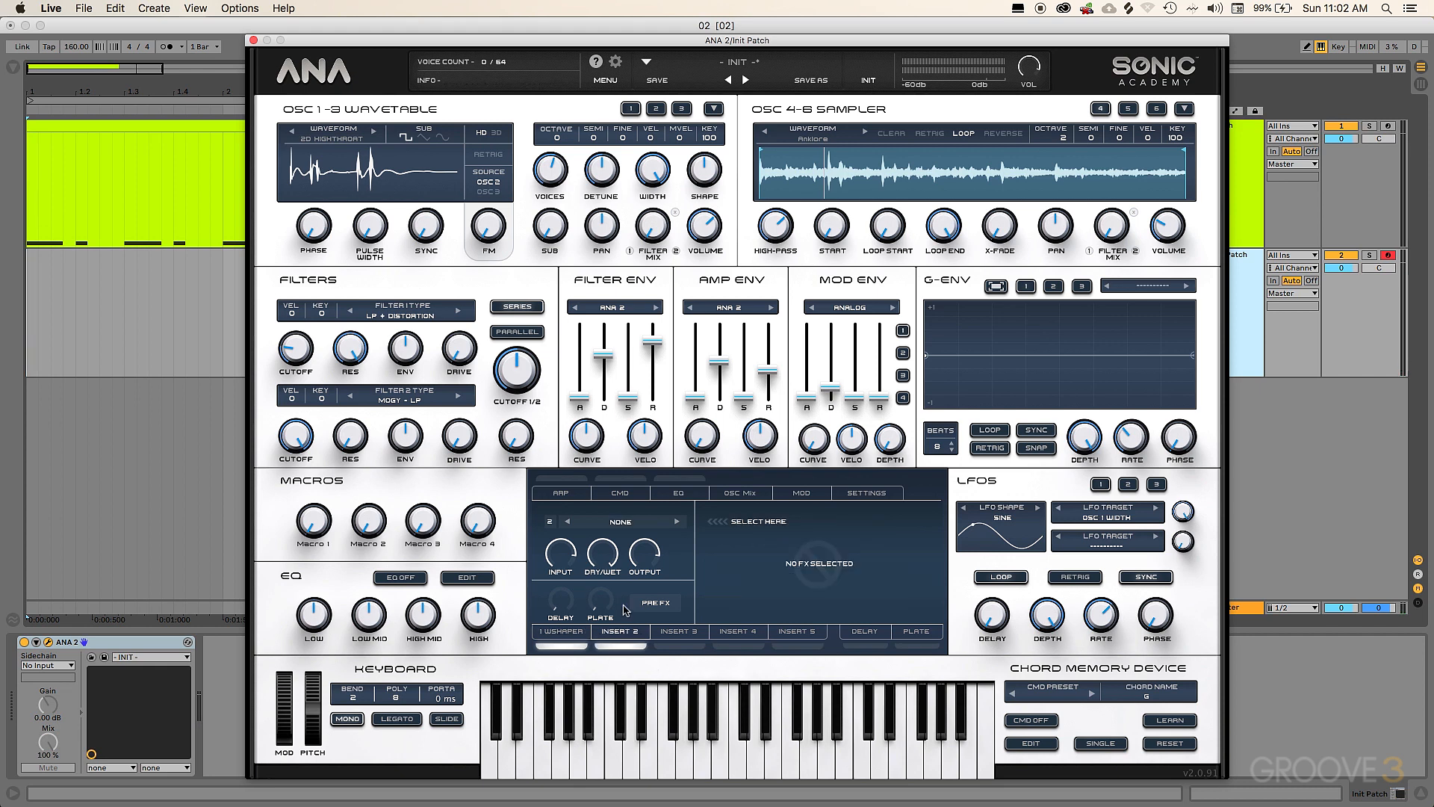
click(625, 528)
mouse_move(652, 564)
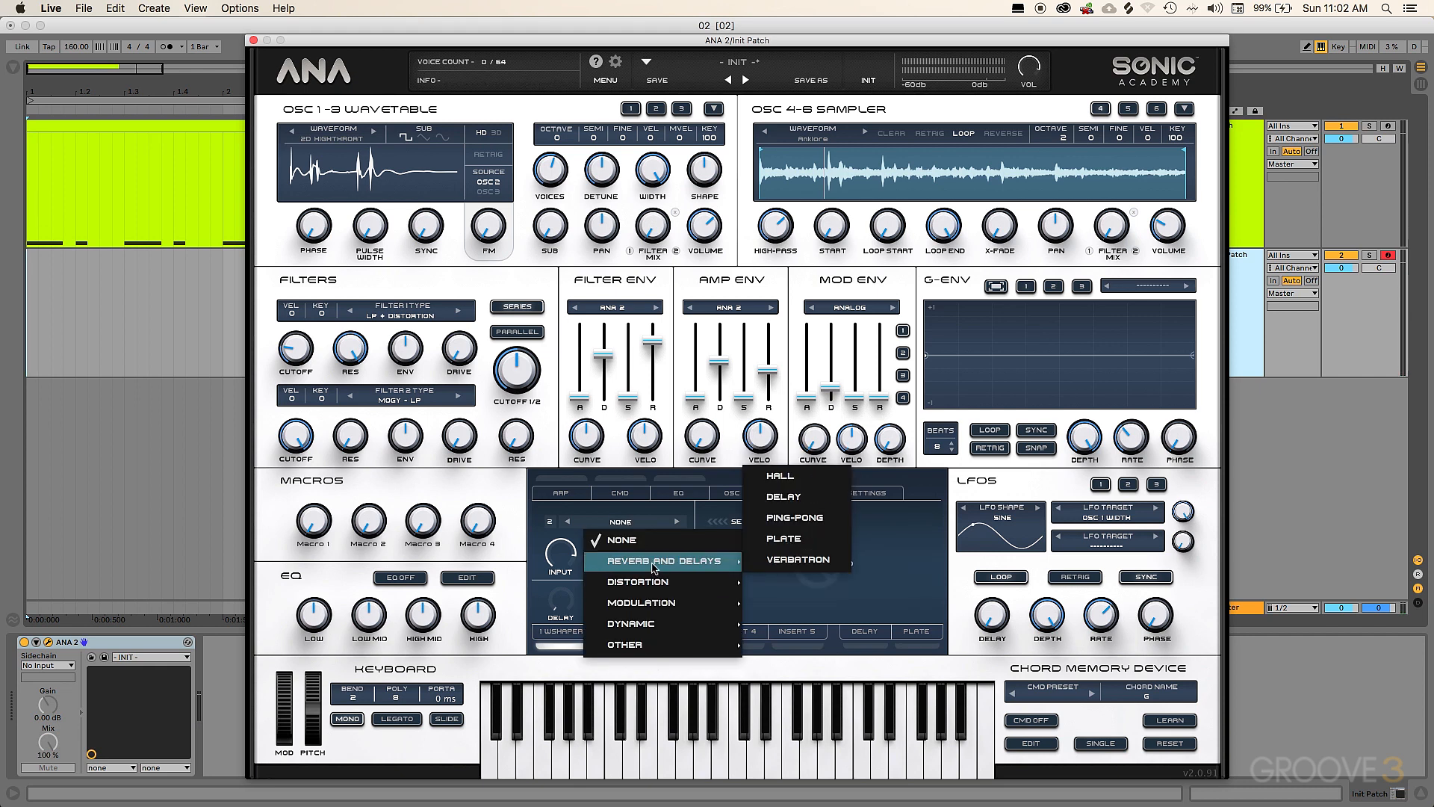
click(796, 560)
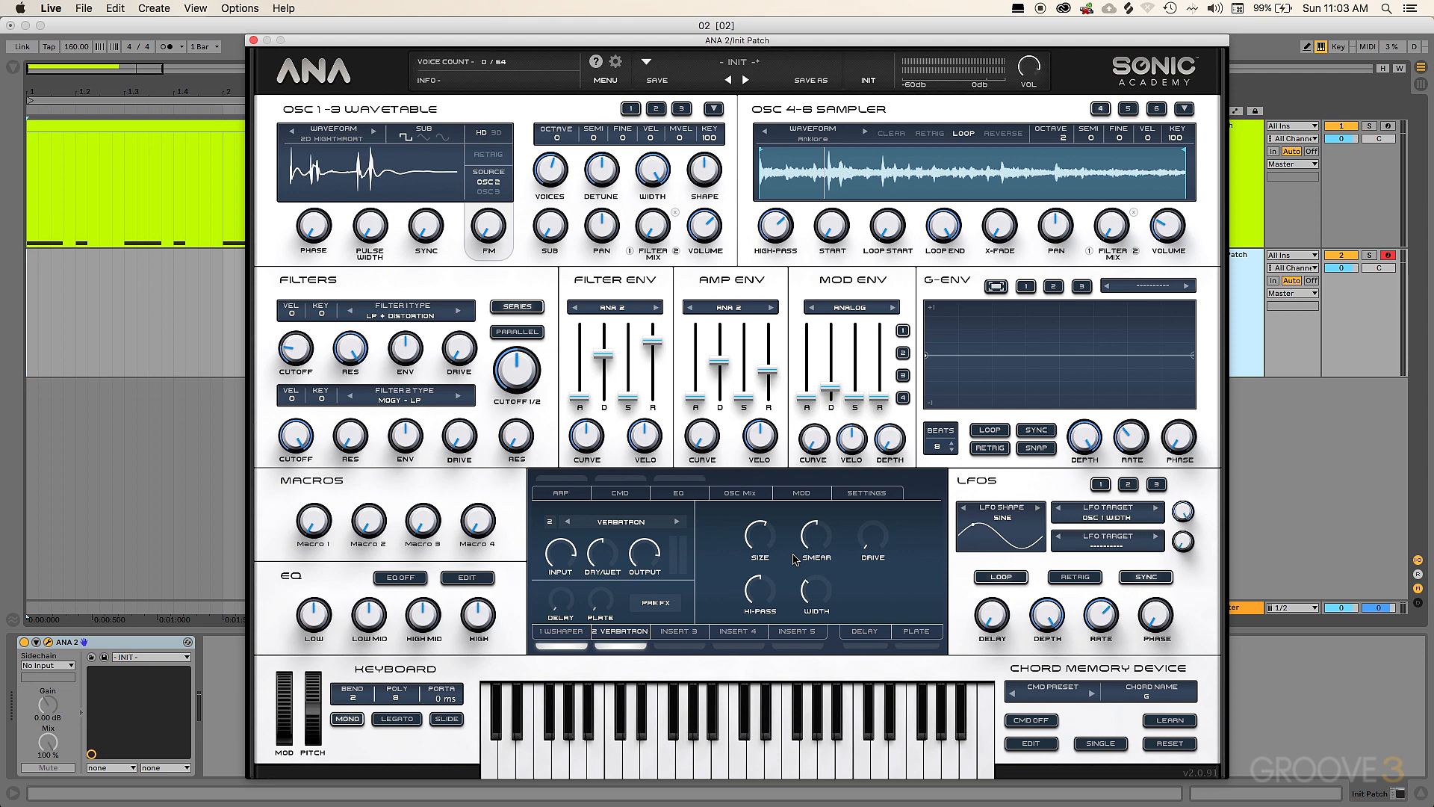
Step: Reduce Verbatron's size, set its smear to 0.25 and raise its drive to about 33 dB
drag(761, 536, 764, 595)
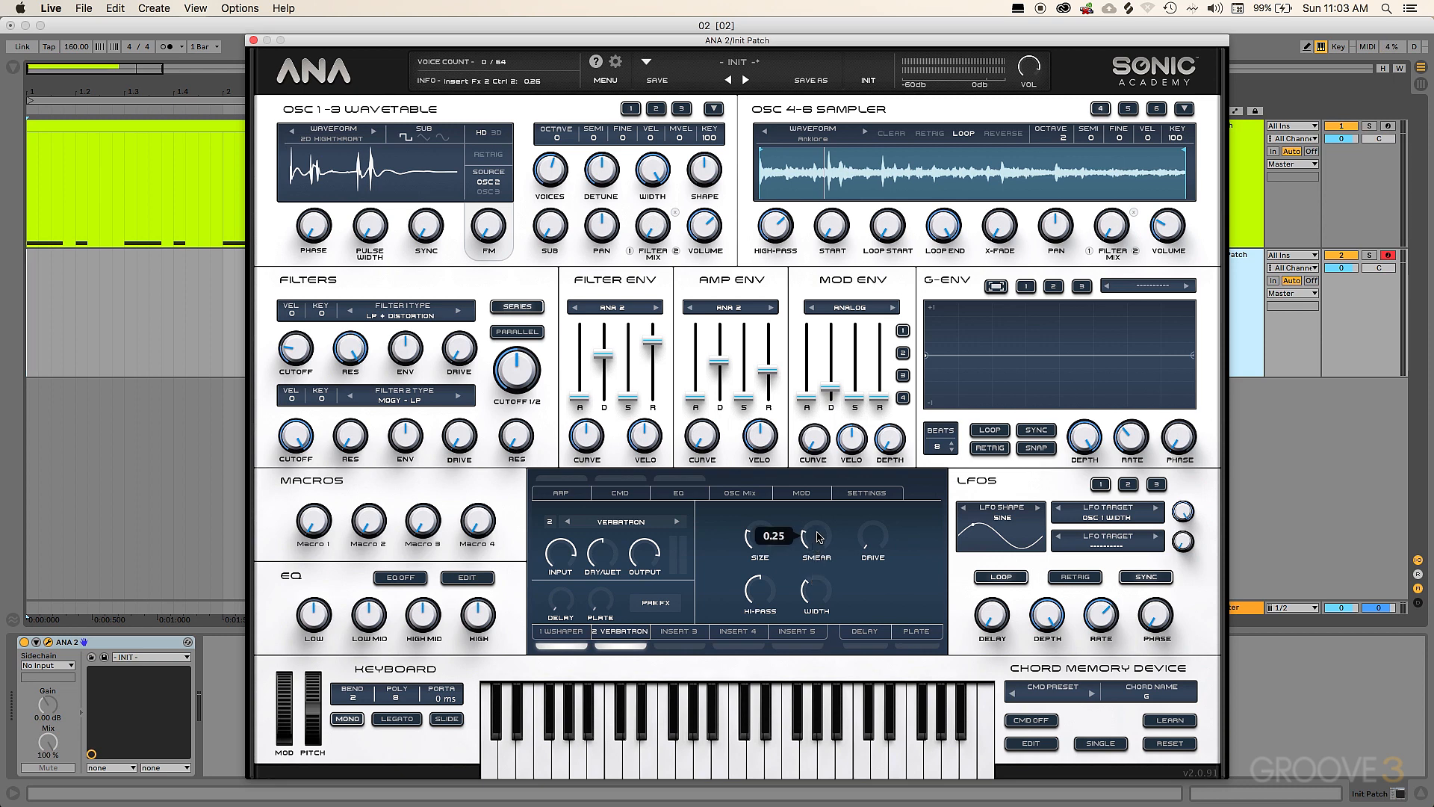
drag(871, 539, 919, 391)
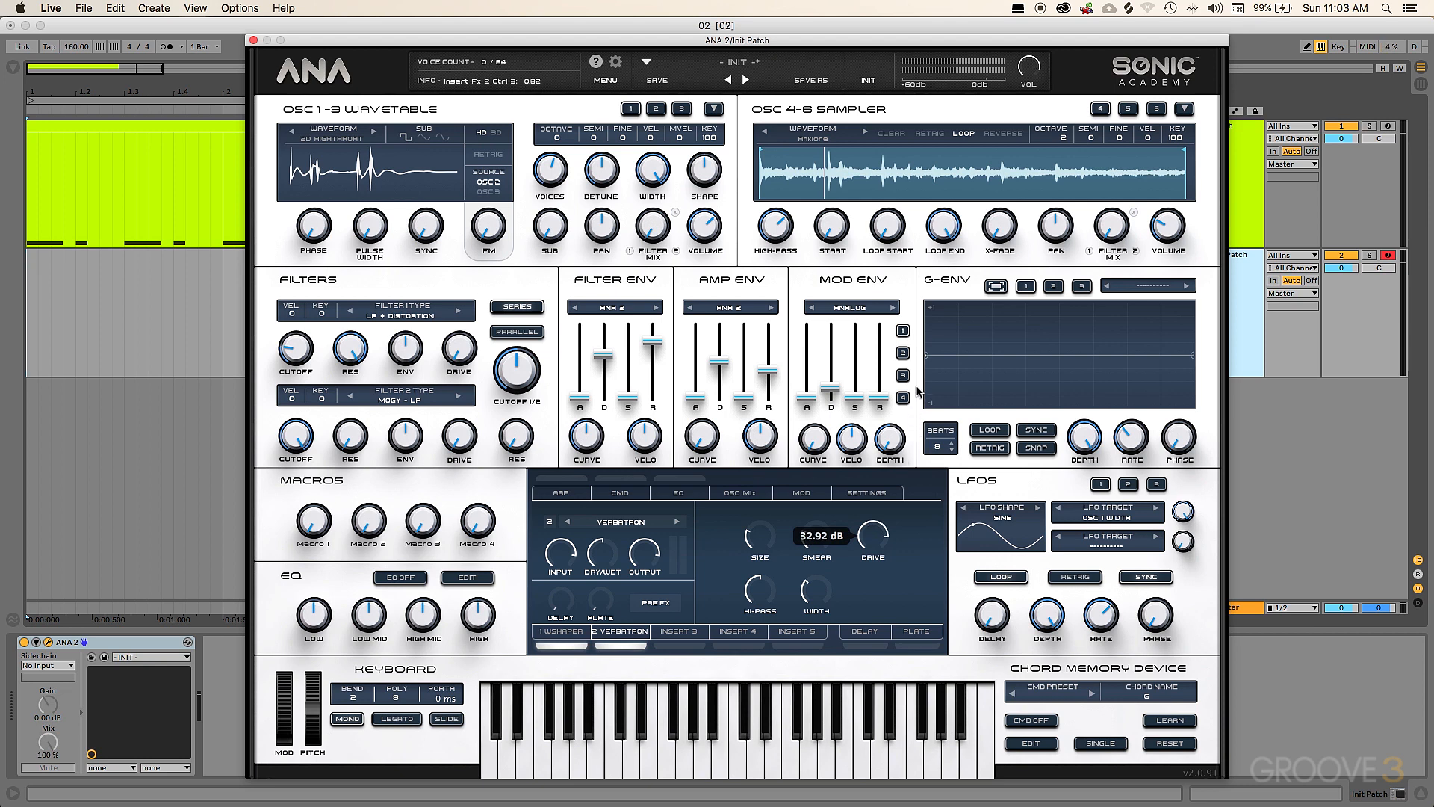
drag(918, 389, 918, 384)
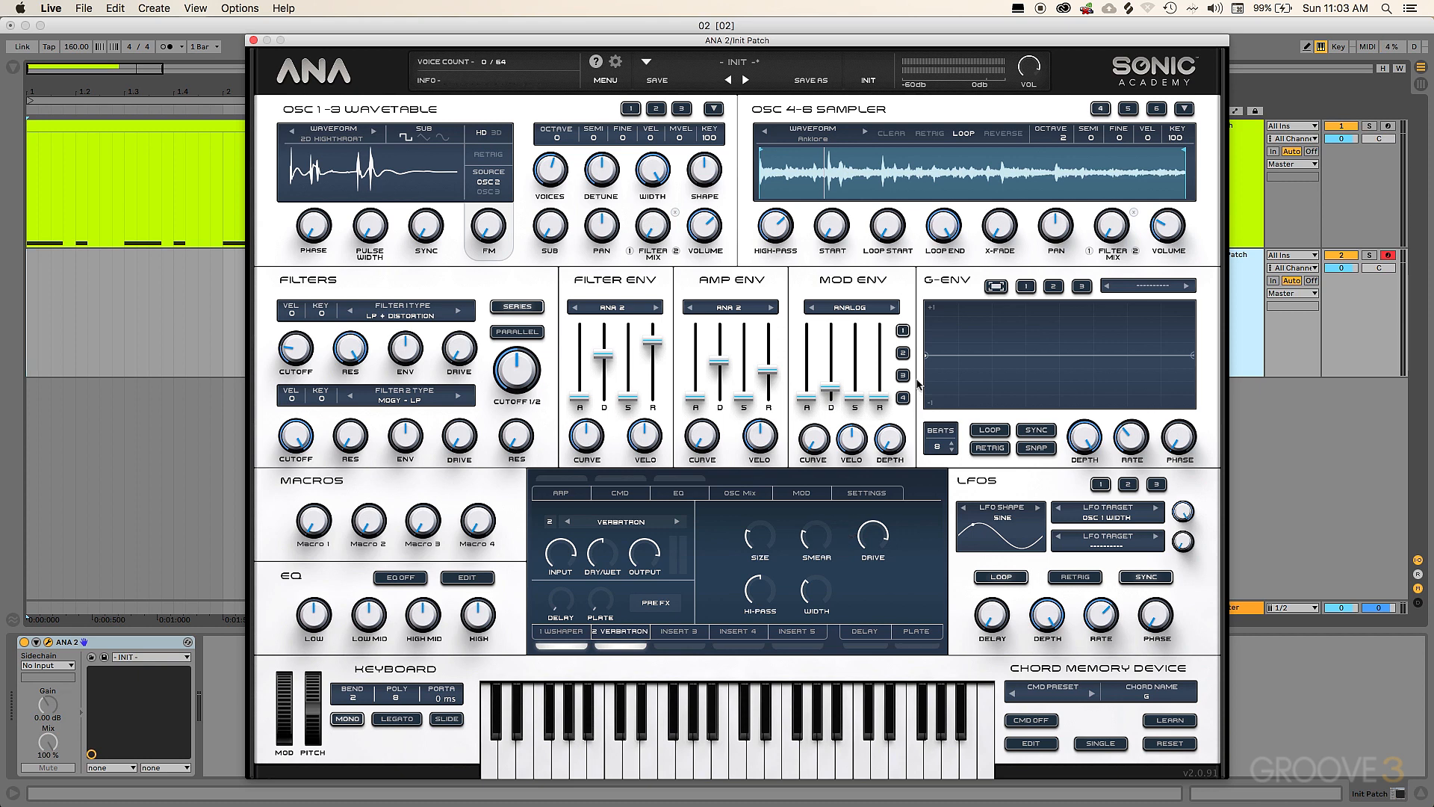
Step: Raise Verbatron's hi-pass and width, lower its dry/wet mix to about 20%, and compare it bypassed and active
drag(761, 592, 768, 543)
drag(821, 594, 829, 497)
drag(605, 554, 618, 612)
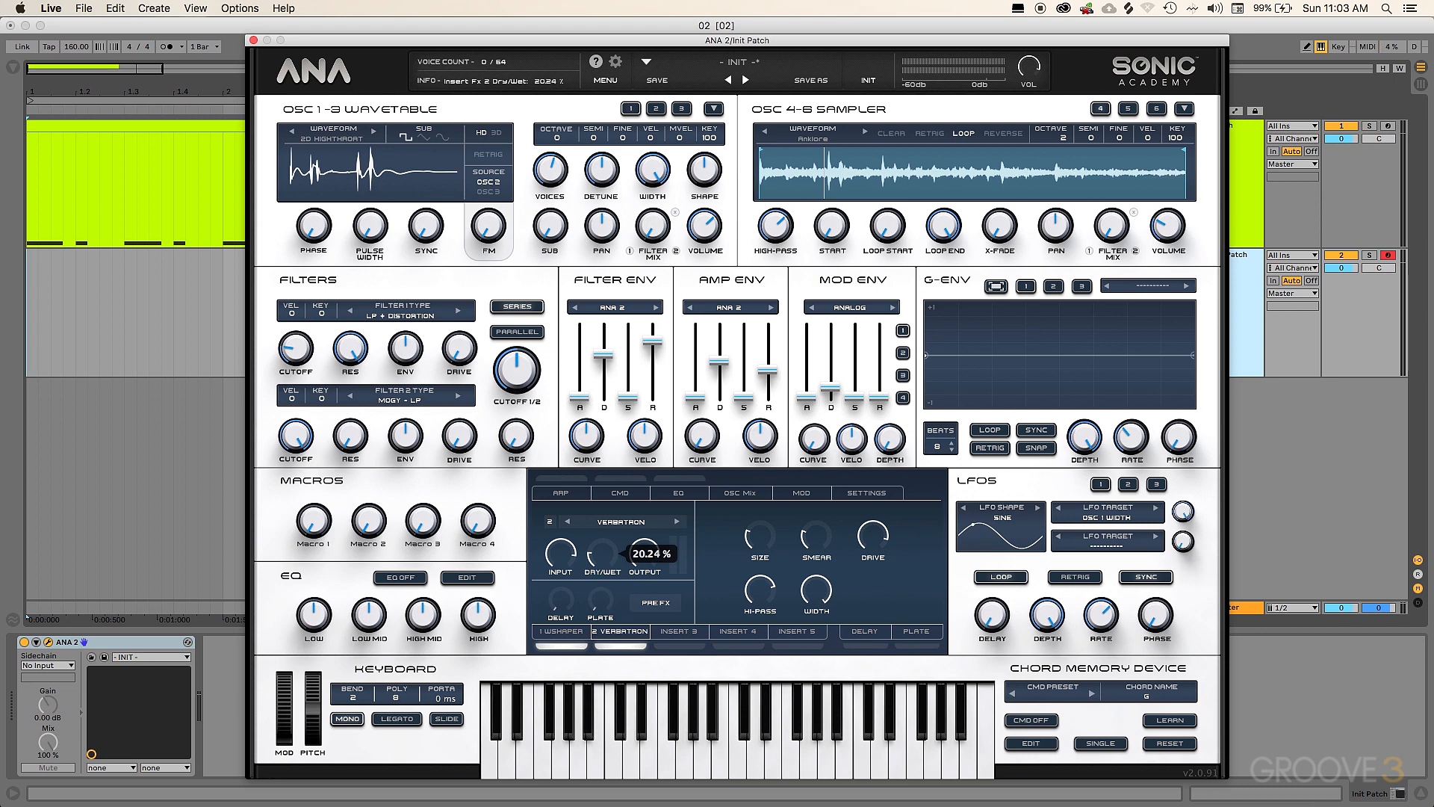
drag(618, 612, 618, 613)
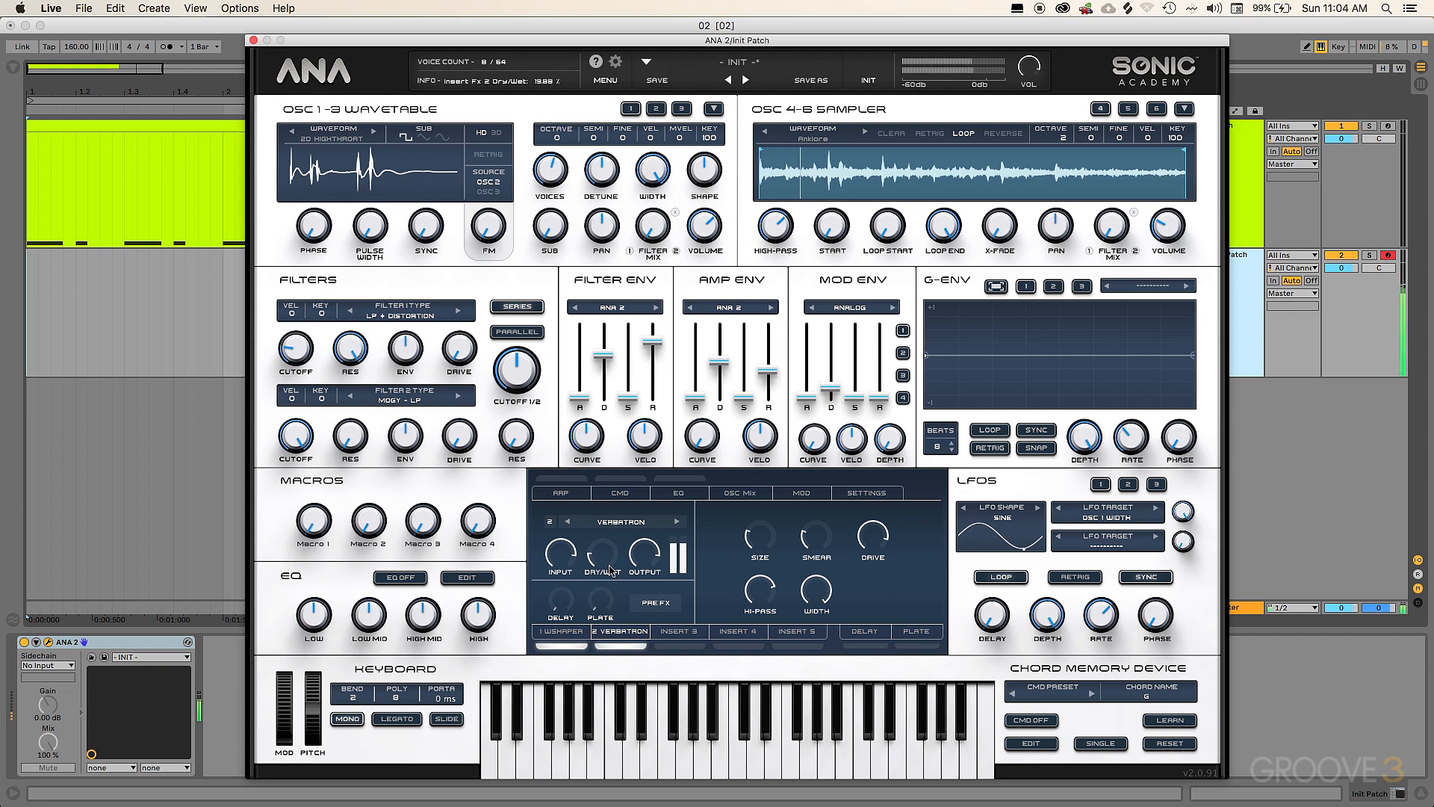
click(621, 645)
click(623, 647)
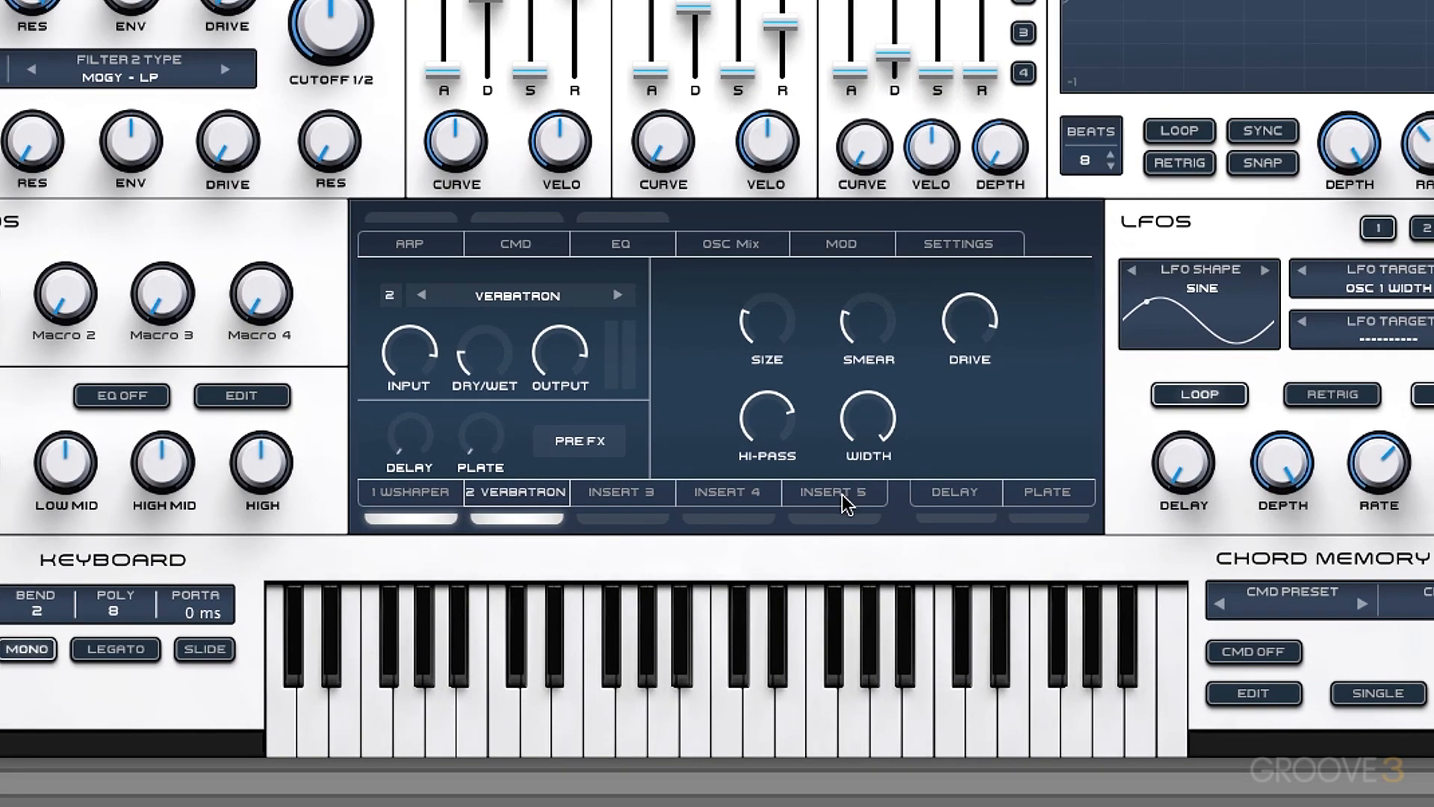
Step: Examine the delay and plate send amounts on inserts 3, 4 and 5
click(841, 494)
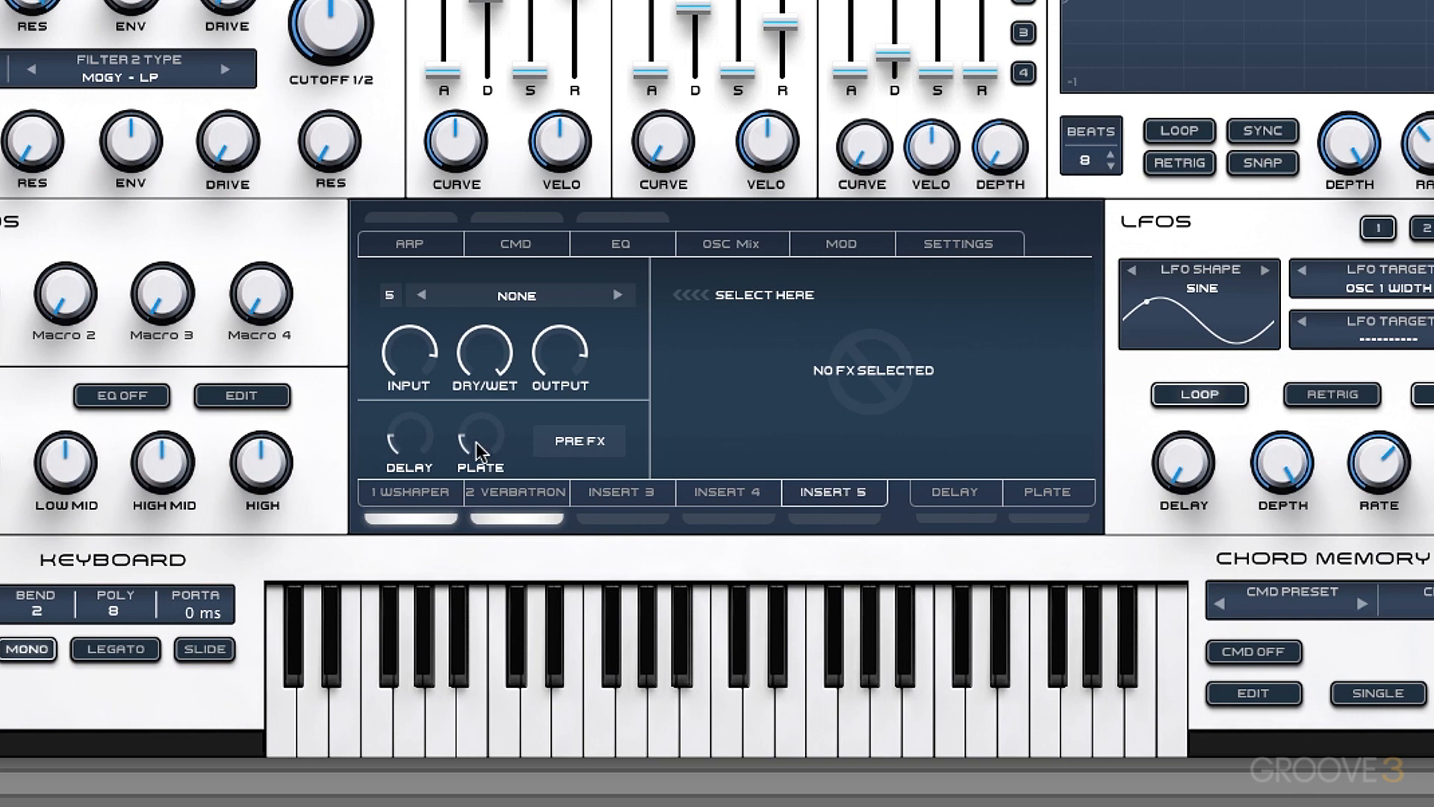
drag(476, 442, 473, 415)
click(642, 500)
click(728, 496)
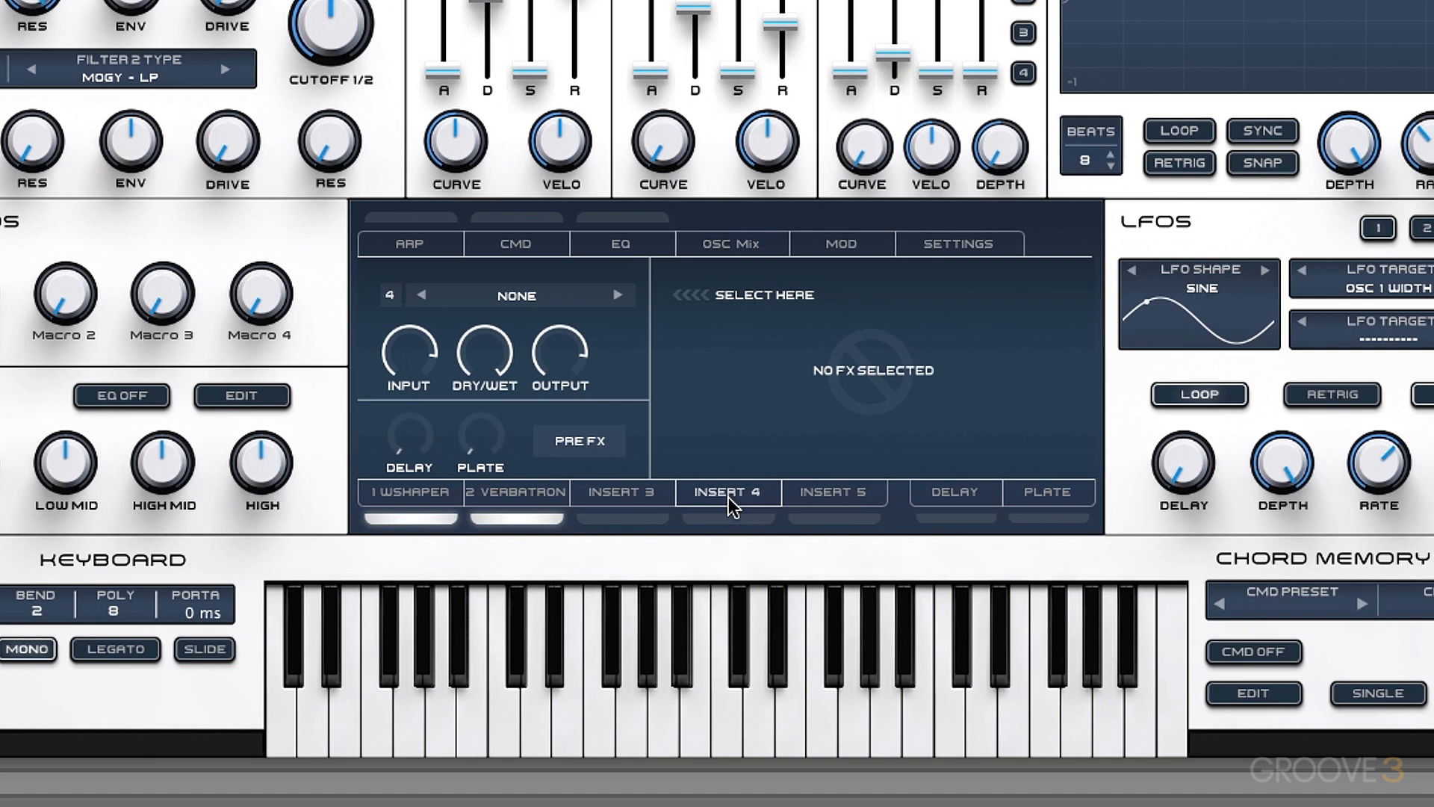
click(841, 490)
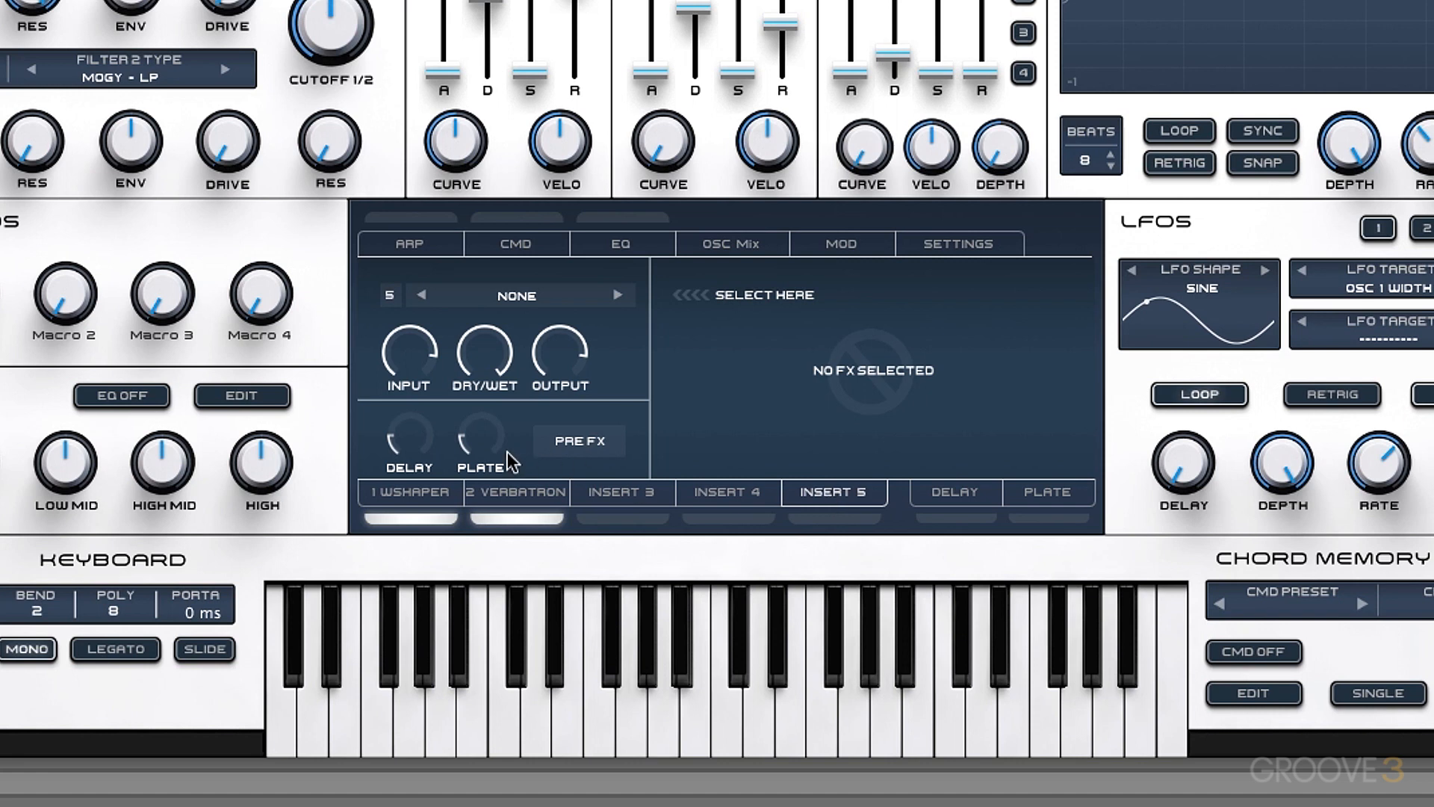
mouse_move(476, 445)
Step: Replace the plate reverb in the second send effect slot with the Hall reverb
click(1053, 494)
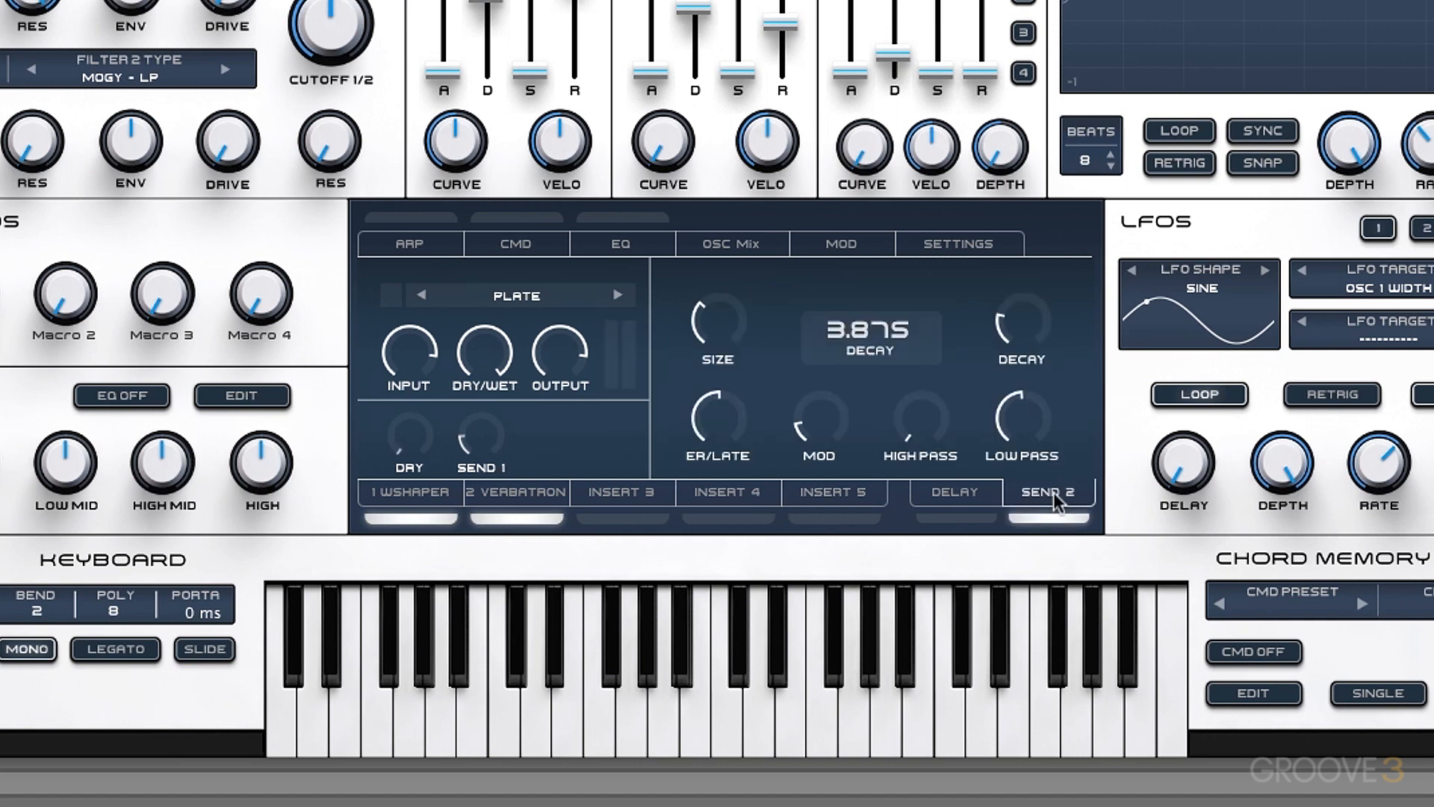
click(521, 299)
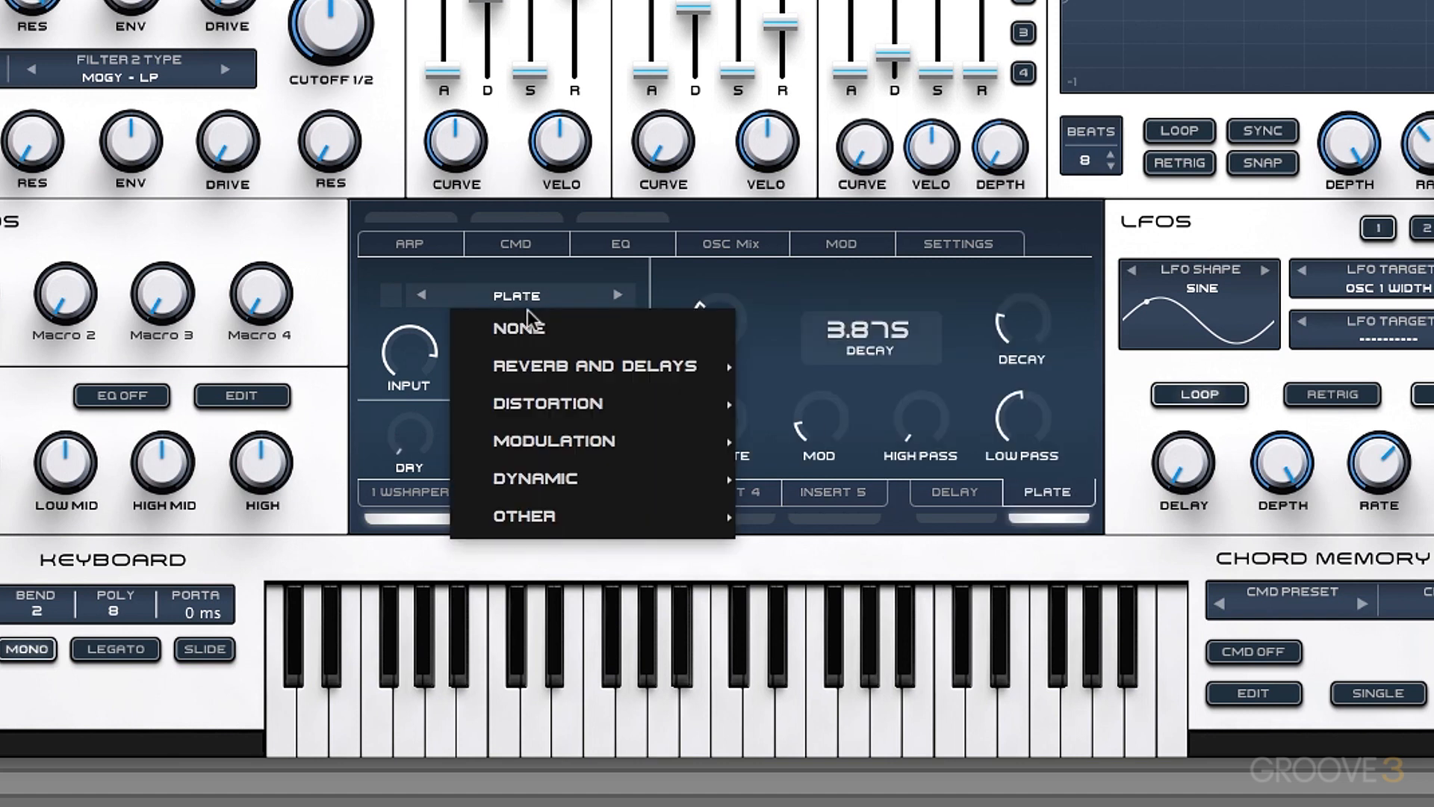
mouse_move(568, 363)
click(838, 252)
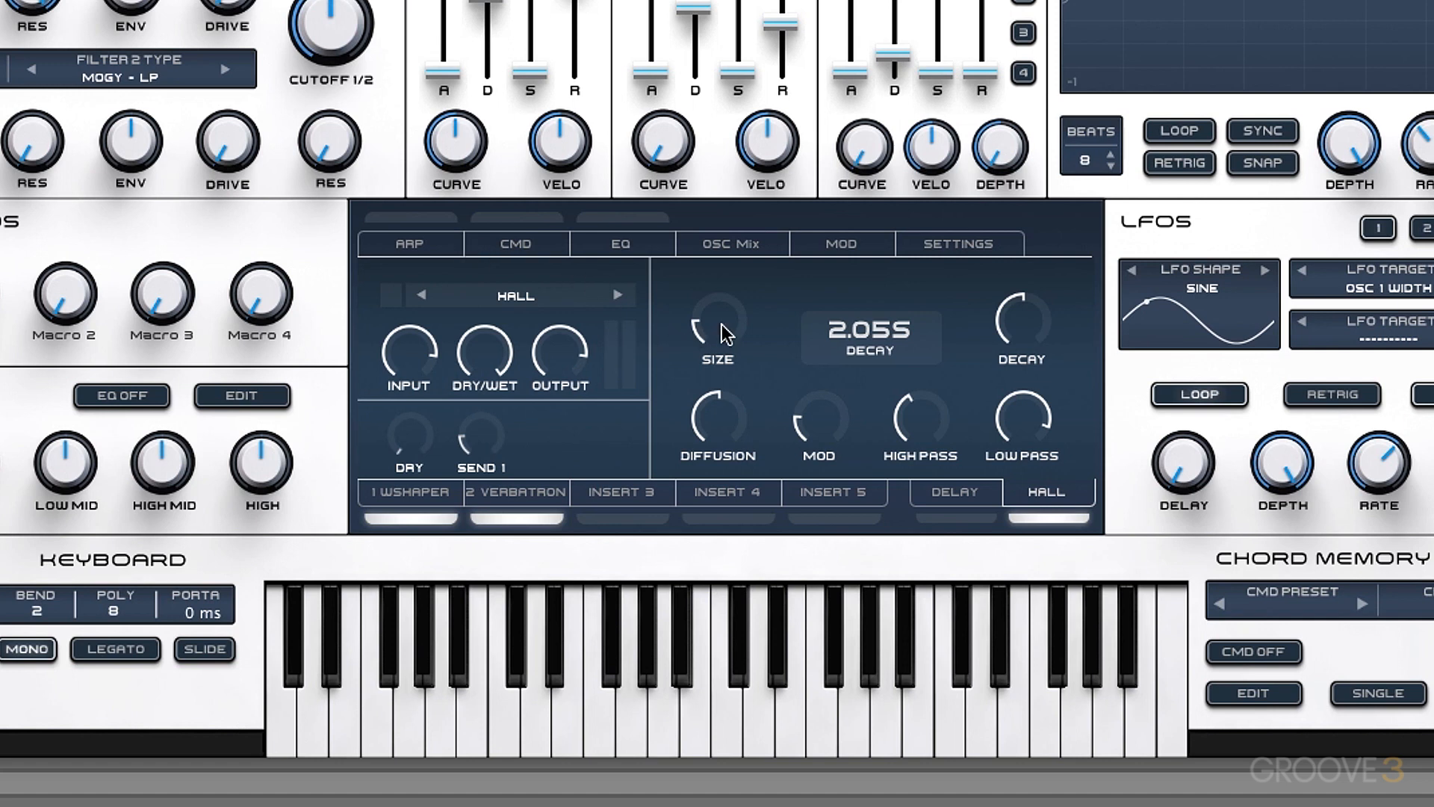
Step: Set the hall reverb's decay to 0.10 s, reduce its diffusion to minimum and raise its high pass slightly, comparing the effect bypassed and active
drag(1022, 319, 1017, 586)
drag(747, 436, 713, 714)
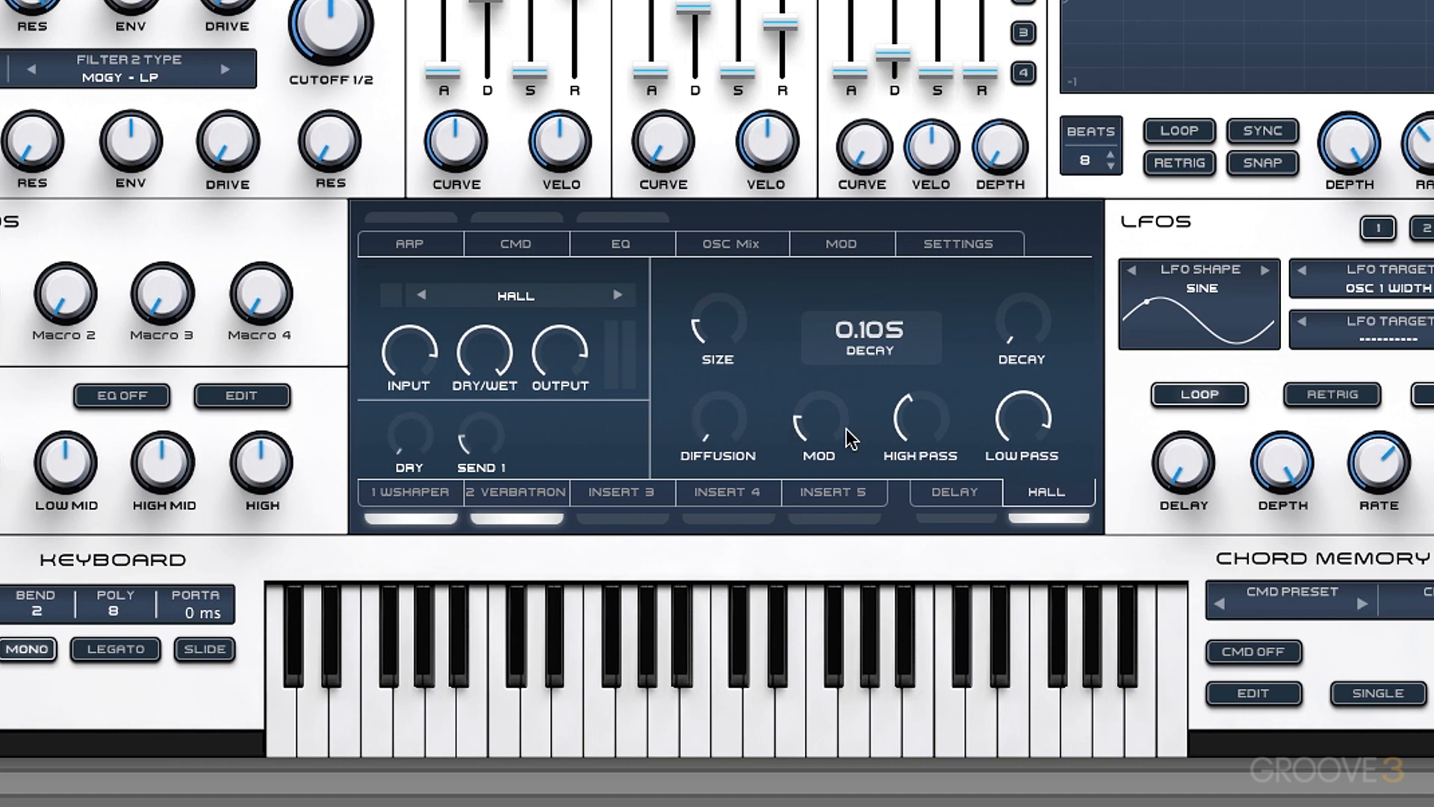
drag(920, 426, 896, 377)
click(1022, 419)
click(926, 412)
click(1044, 517)
click(1044, 517)
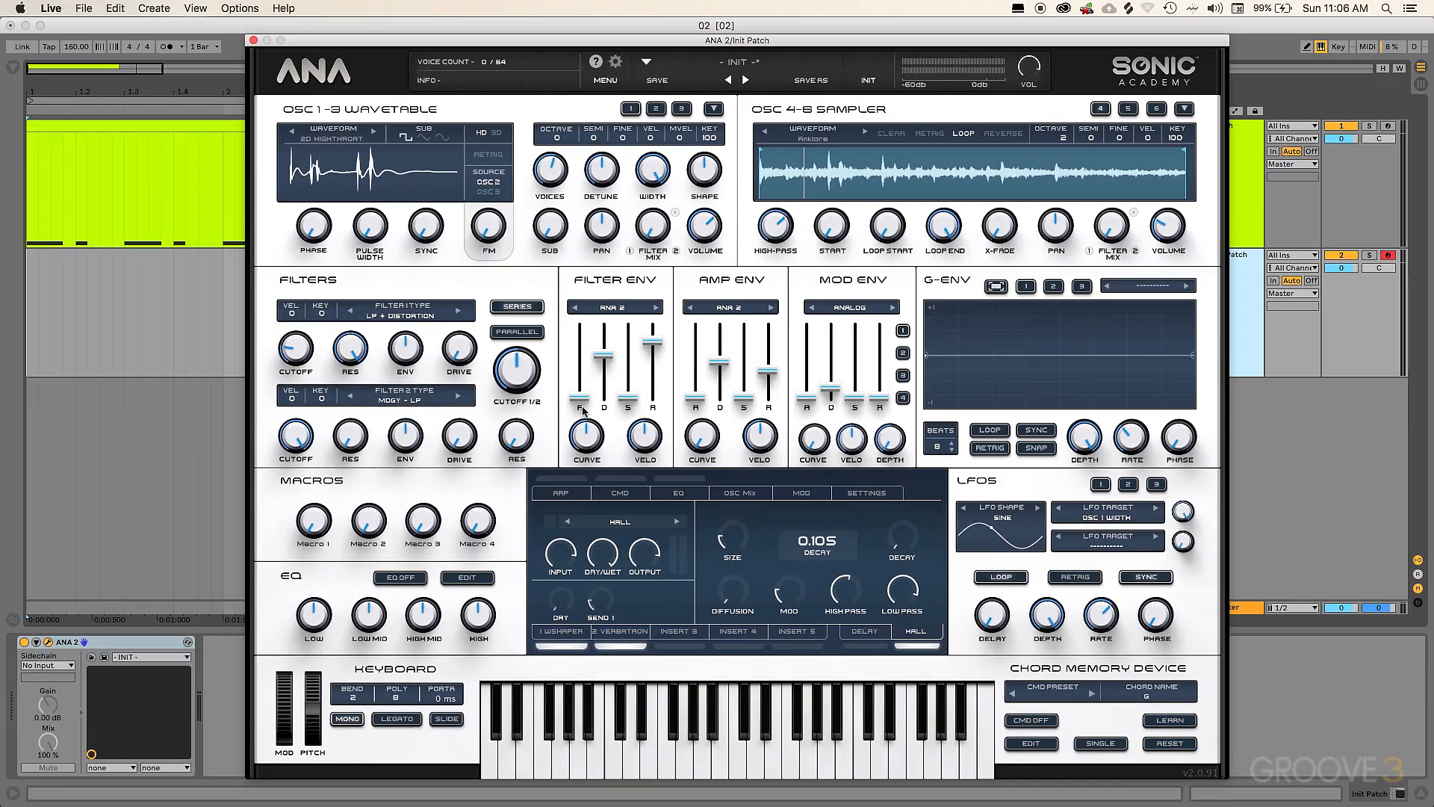
Step: Close the synth window, copy the Patch track's MIDI clip to the start of the Init Patch track and mute the Patch track
click(253, 40)
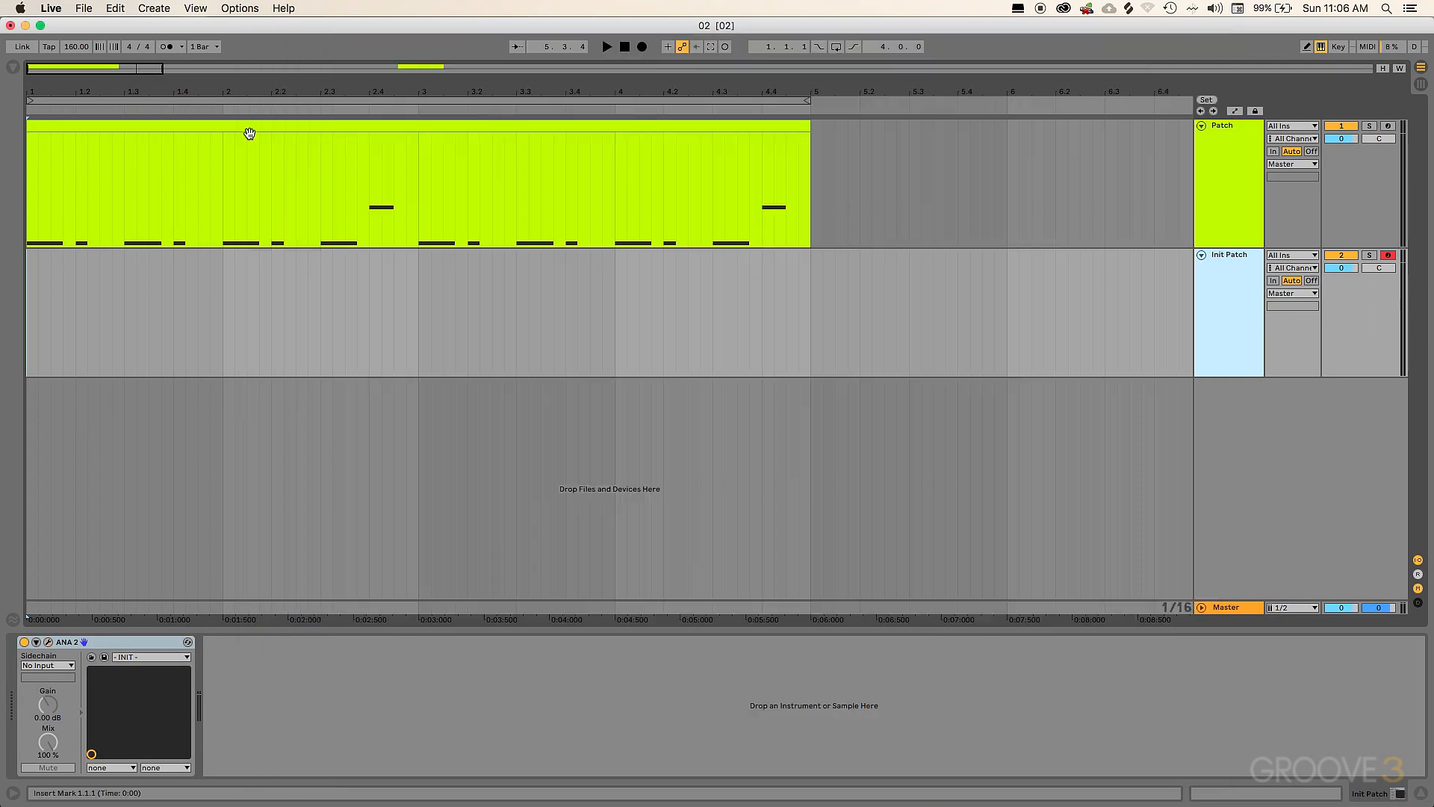
drag(248, 125, 240, 278)
click(1370, 127)
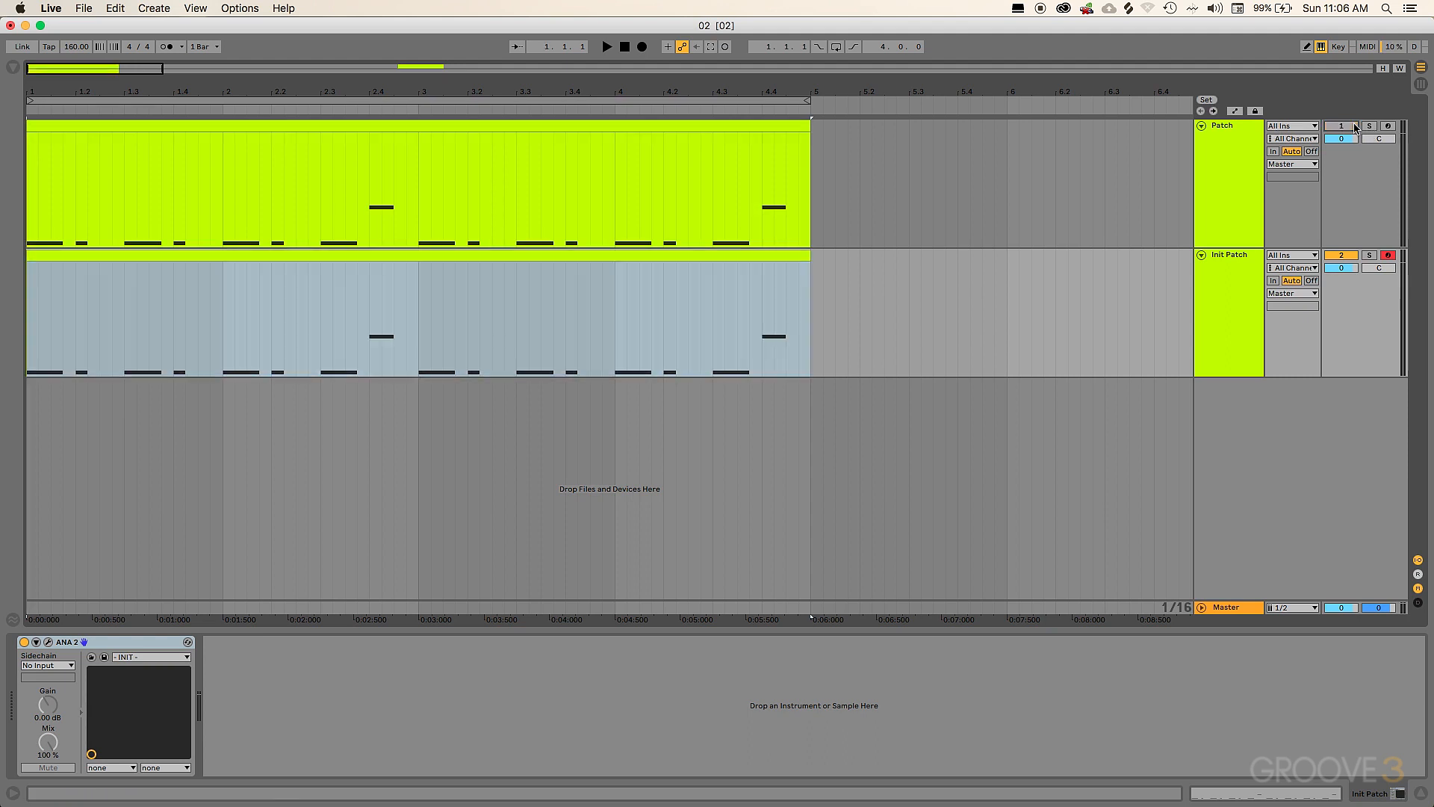
Step: Play the arrangement from the beginning to hear the copied clip through the rebuilt patch
click(28, 389)
key(space)
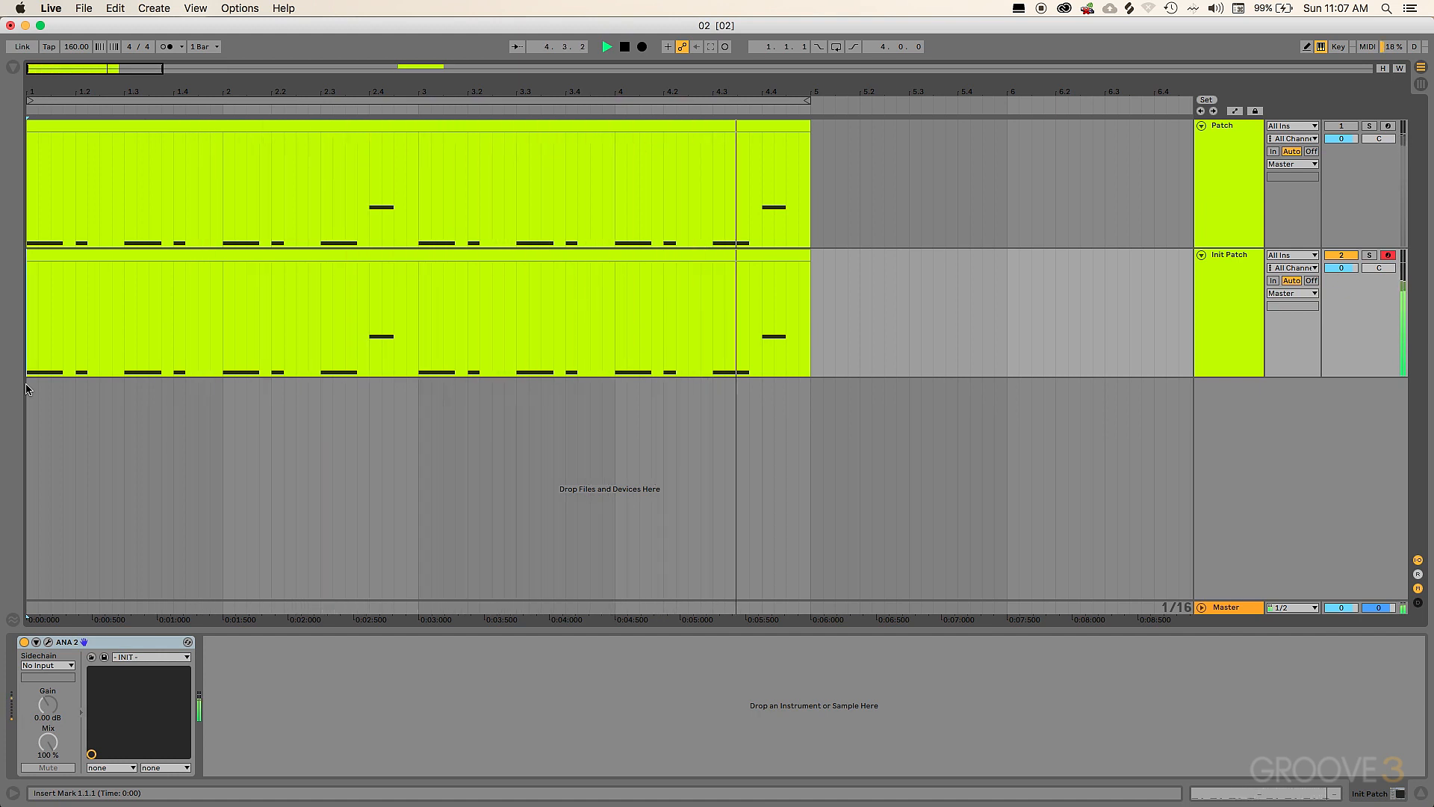
key(space)
Step: Open the Init Patch clip in the note editor, examine its low bass notes and play it from the start
click(119, 255)
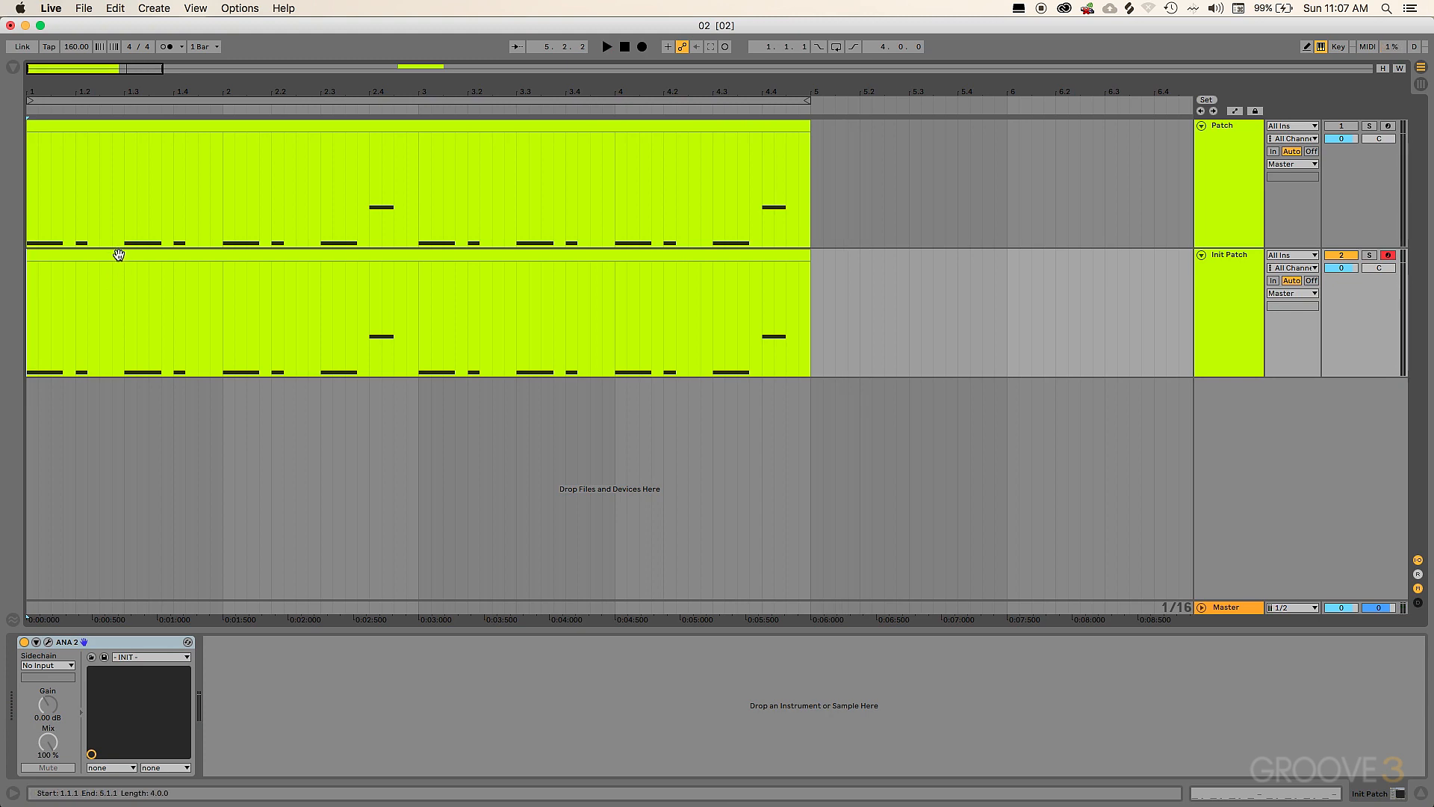
double_click(119, 255)
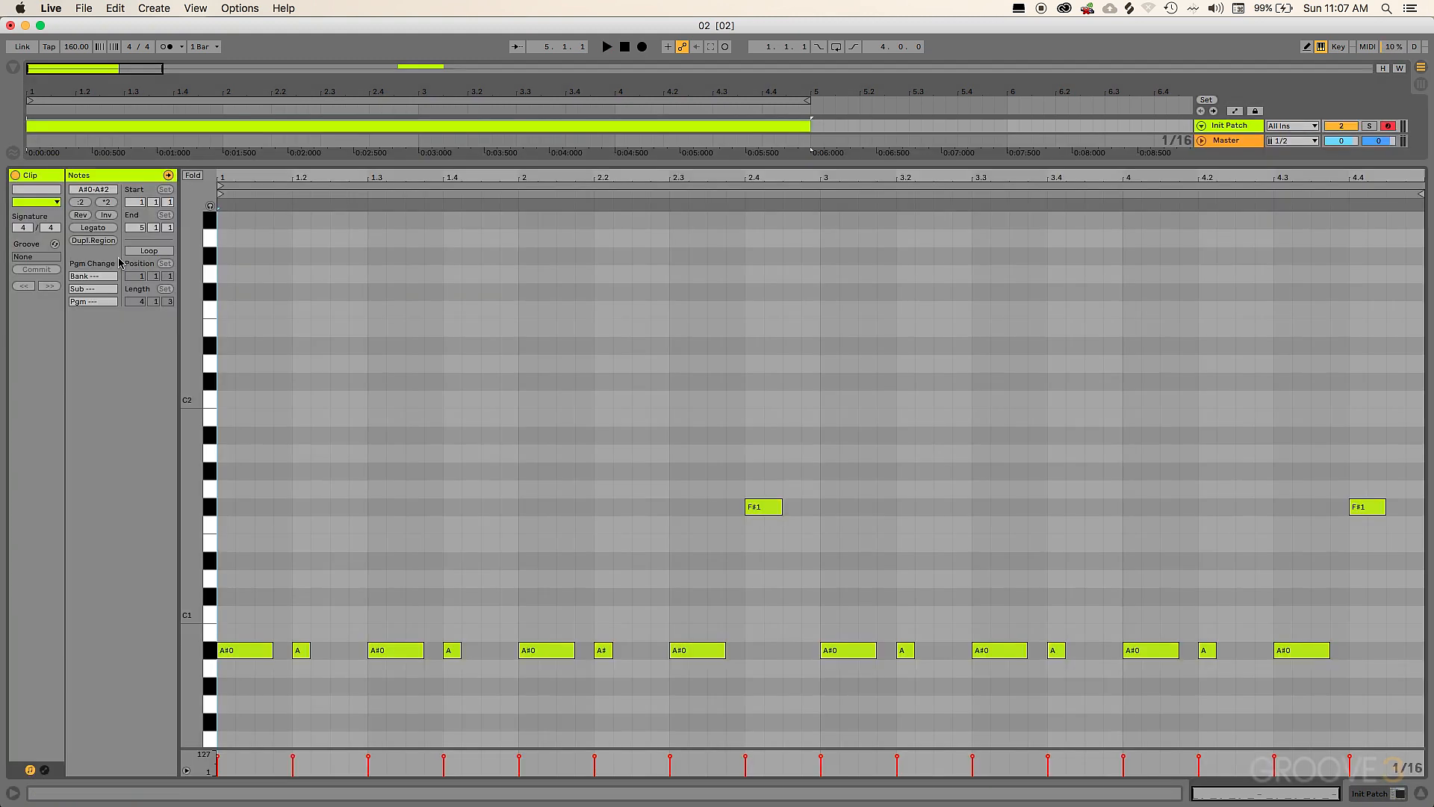
scroll(586, 564, down, 2)
scroll(590, 567, down, 1)
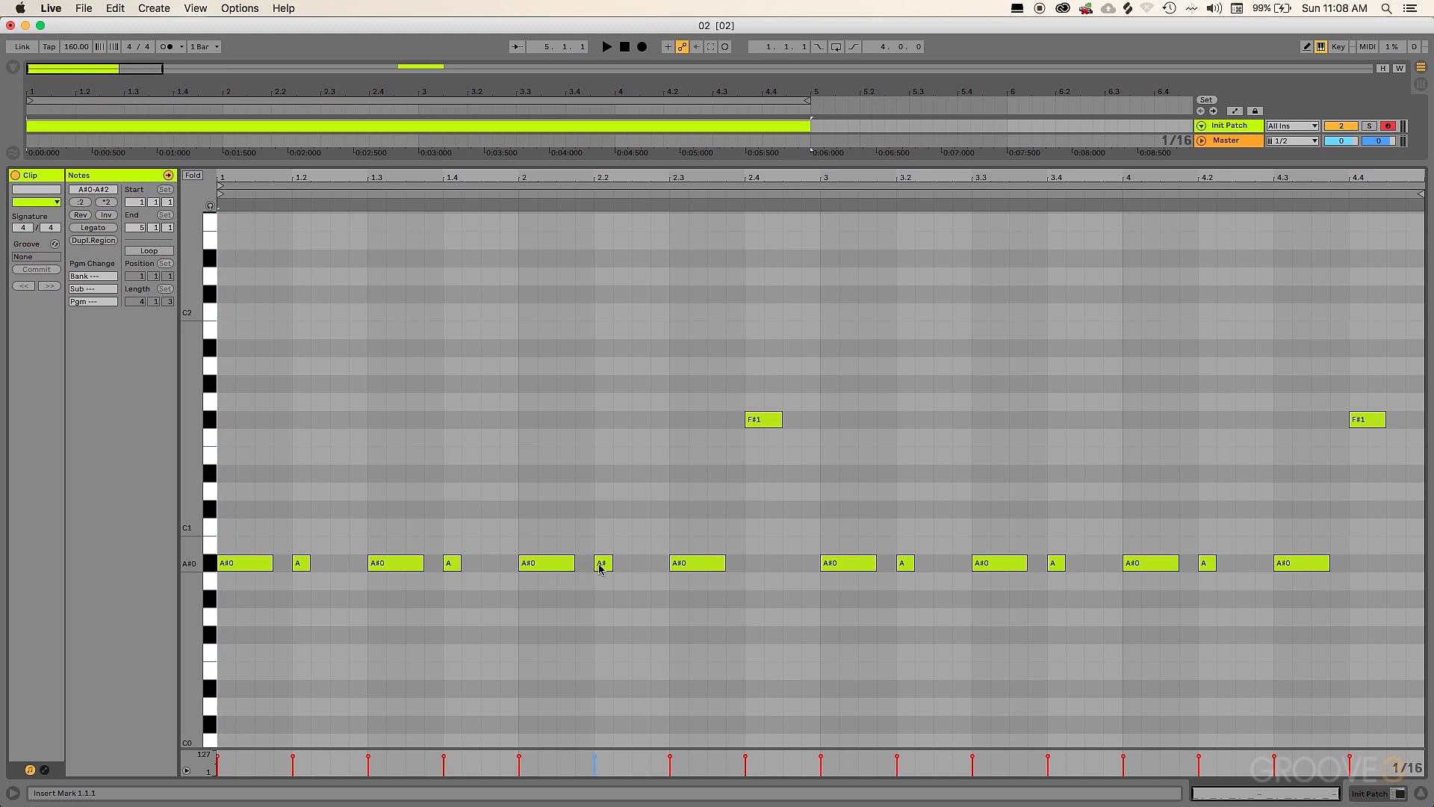
key(space)
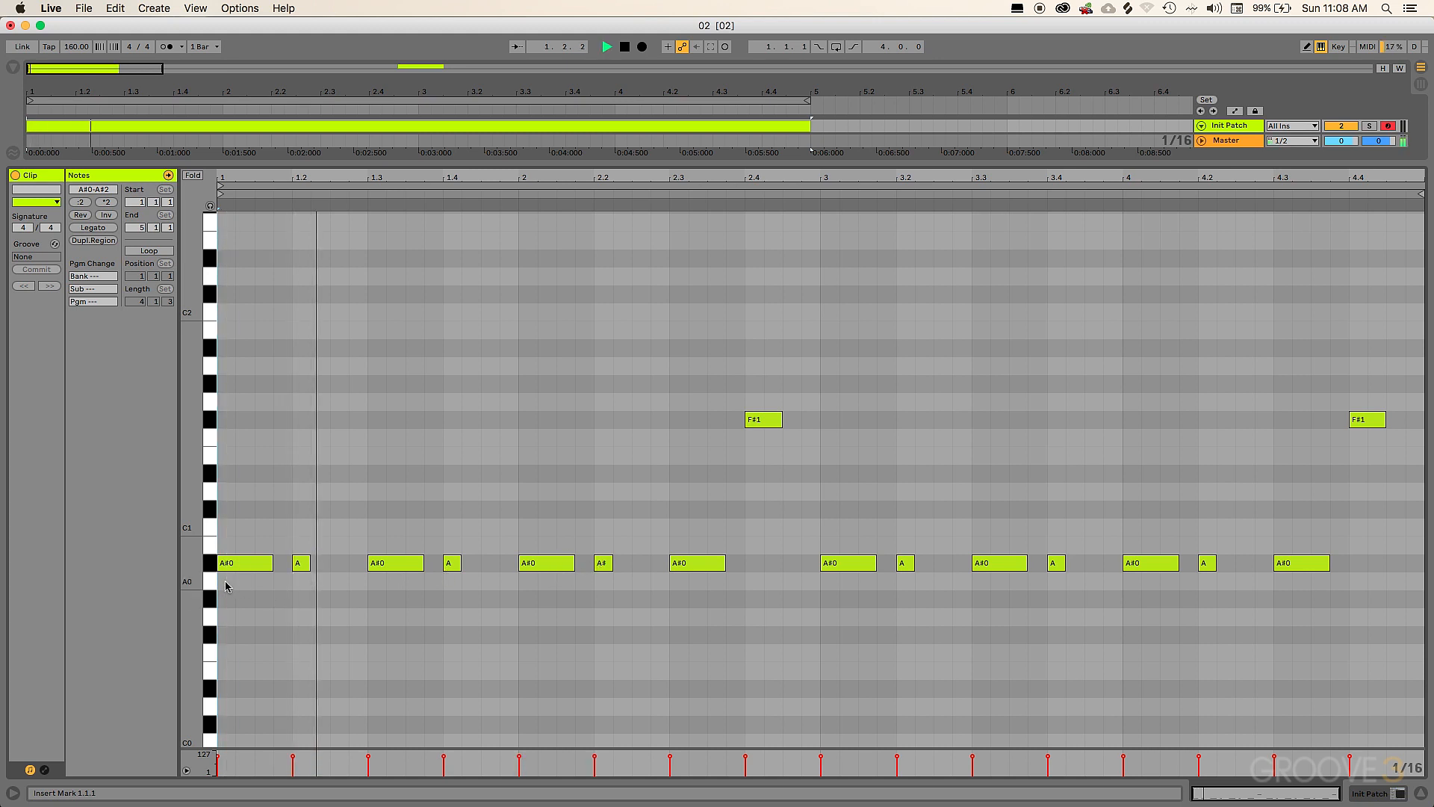